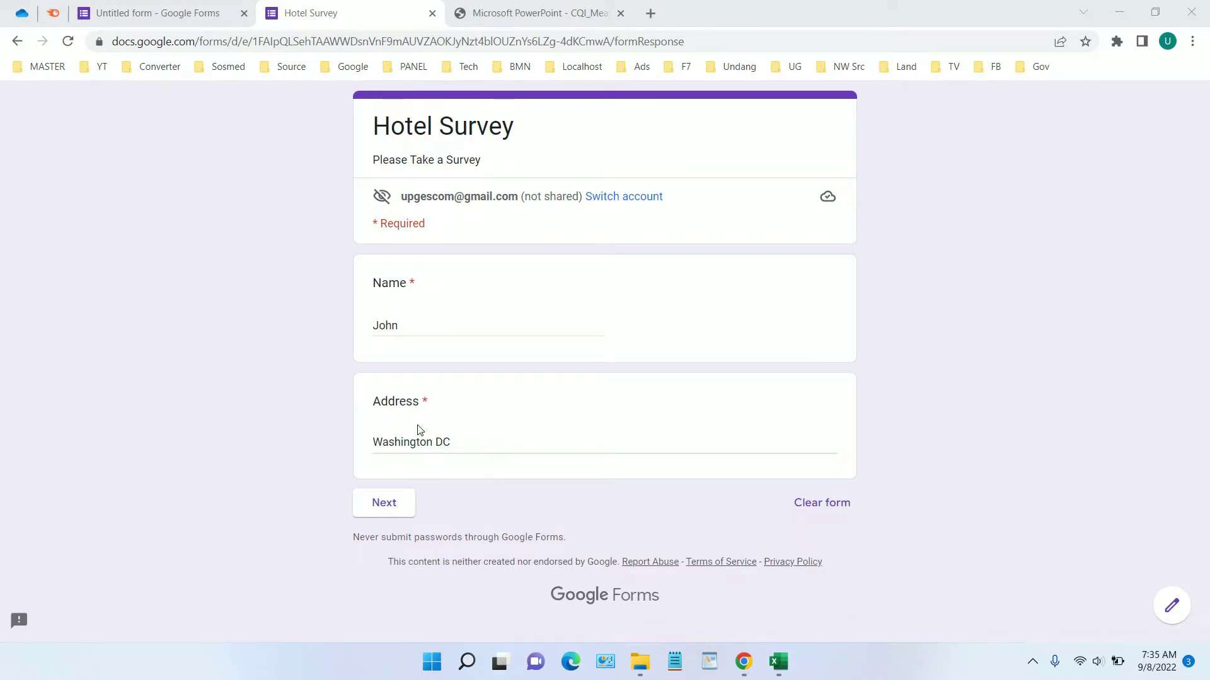
Move past the contact page to the Survey rating section of the preview
click(397, 517)
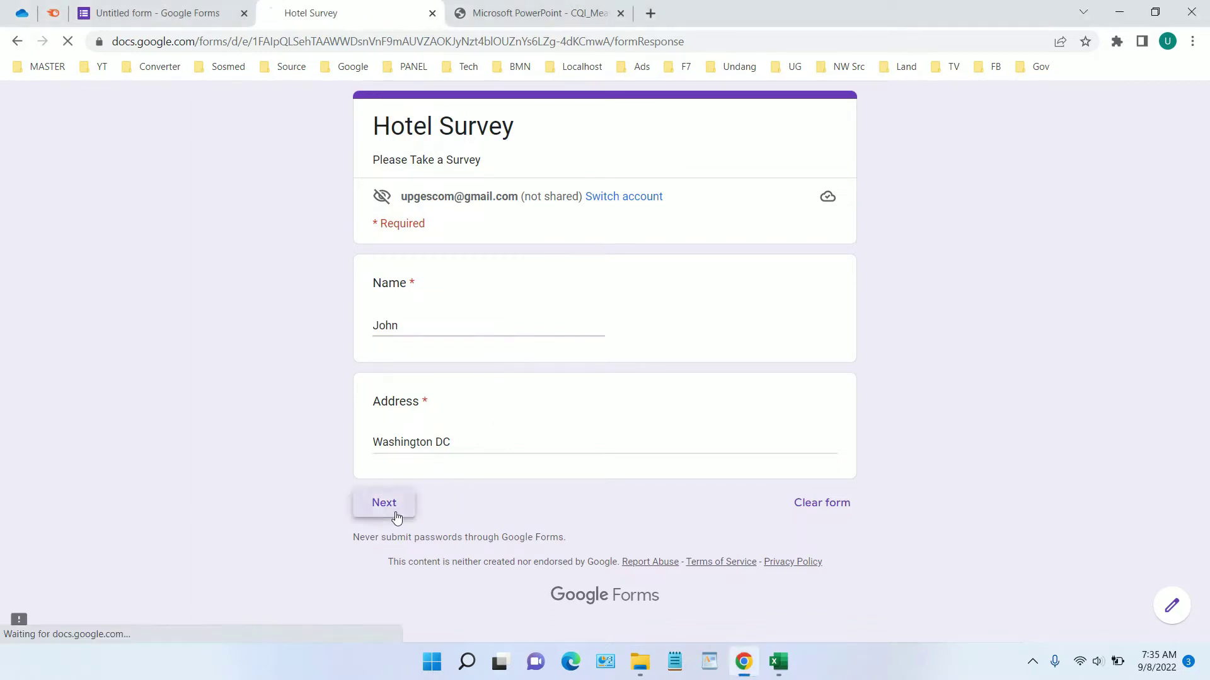
scroll(781, 312, down, 1)
scroll(781, 312, down, 2)
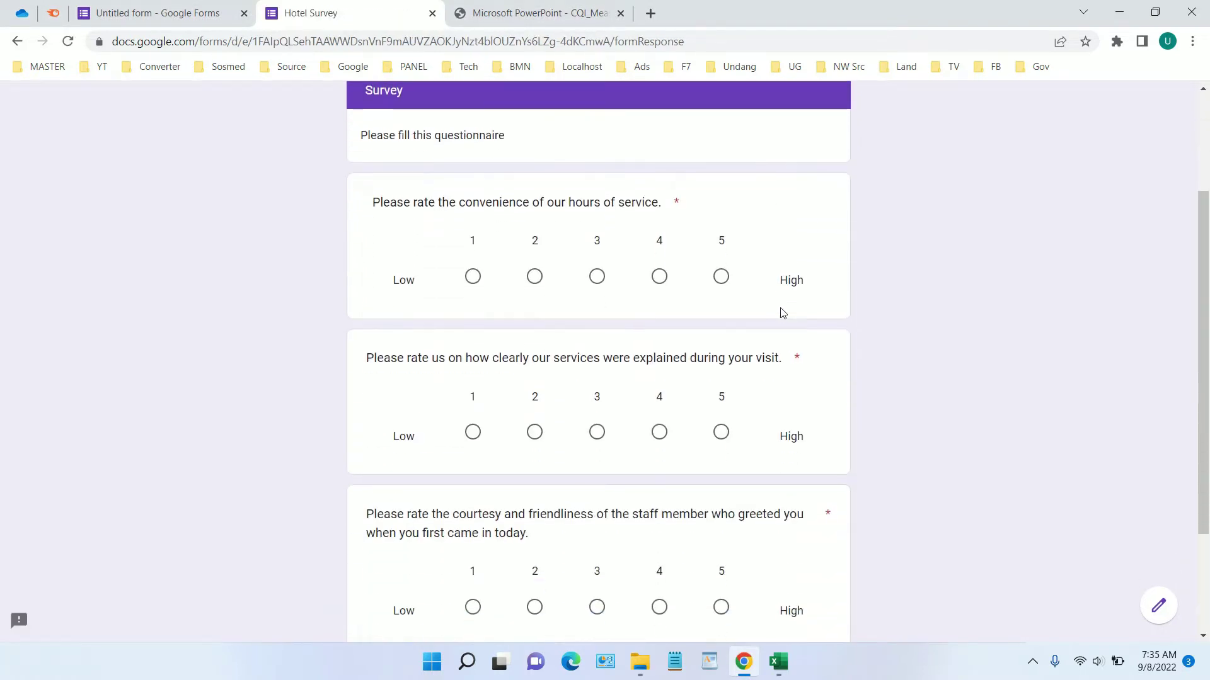
scroll(780, 313, up, 1)
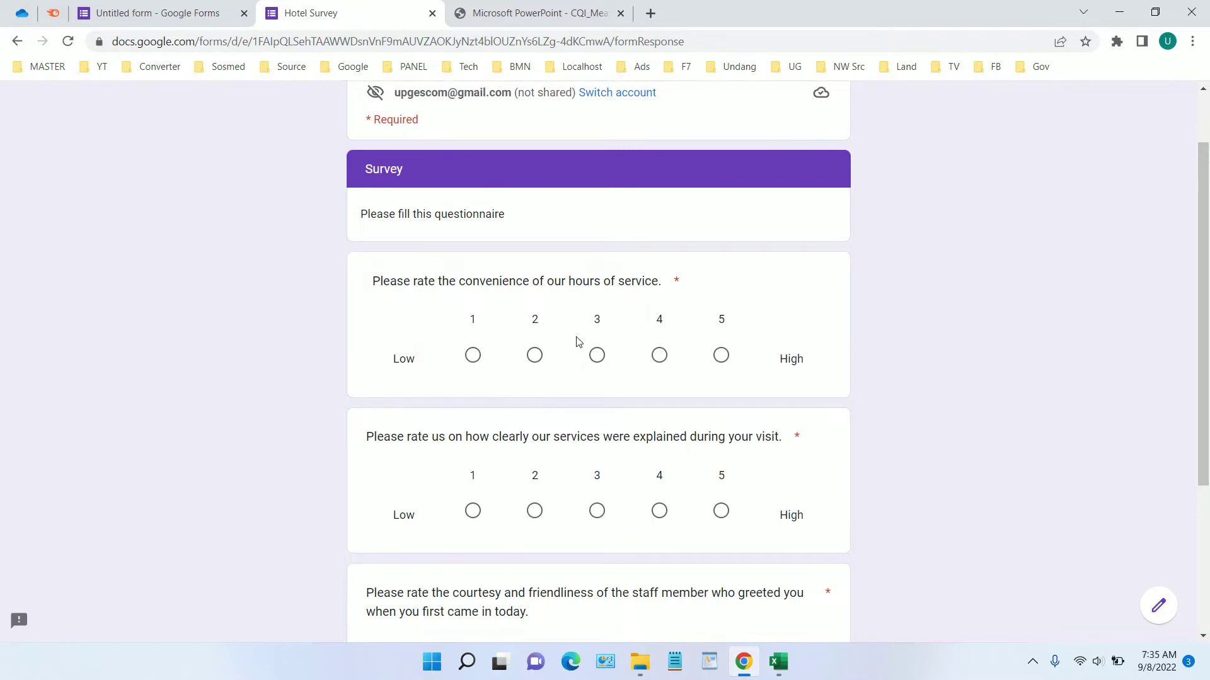
scroll(691, 395, down, 1)
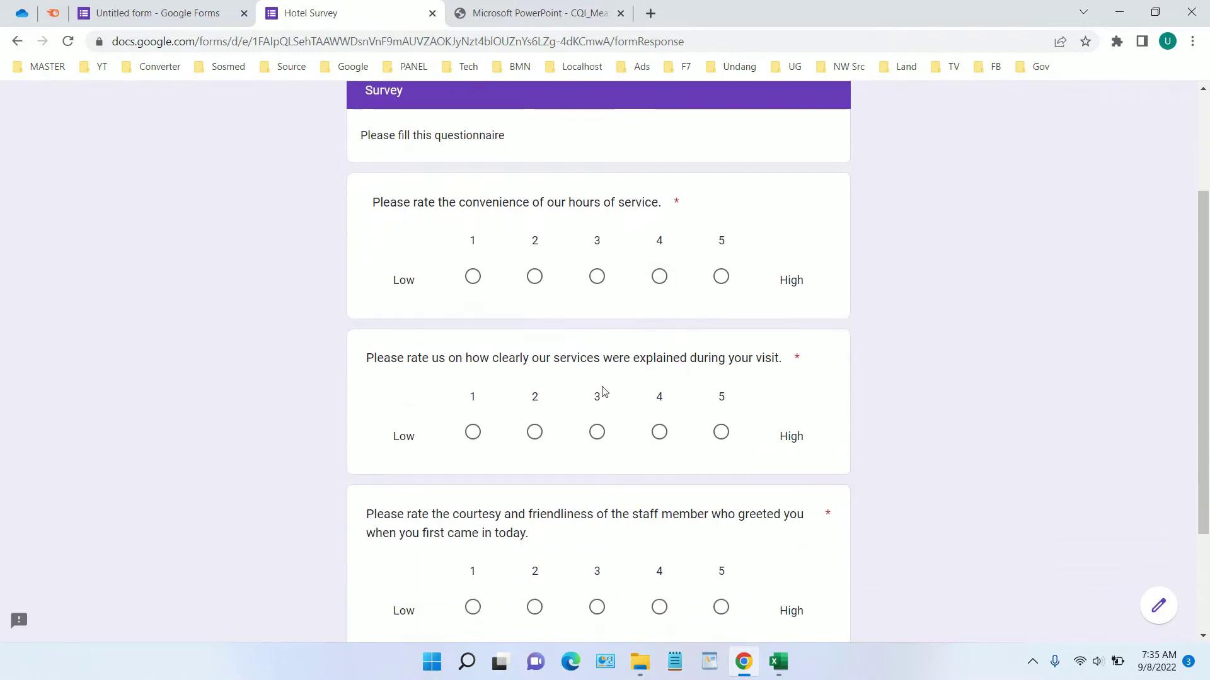
Rate hours of service 3, services explained 4 and staff courtesy 4, without submitting
click(597, 282)
click(660, 434)
scroll(696, 421, down, 2)
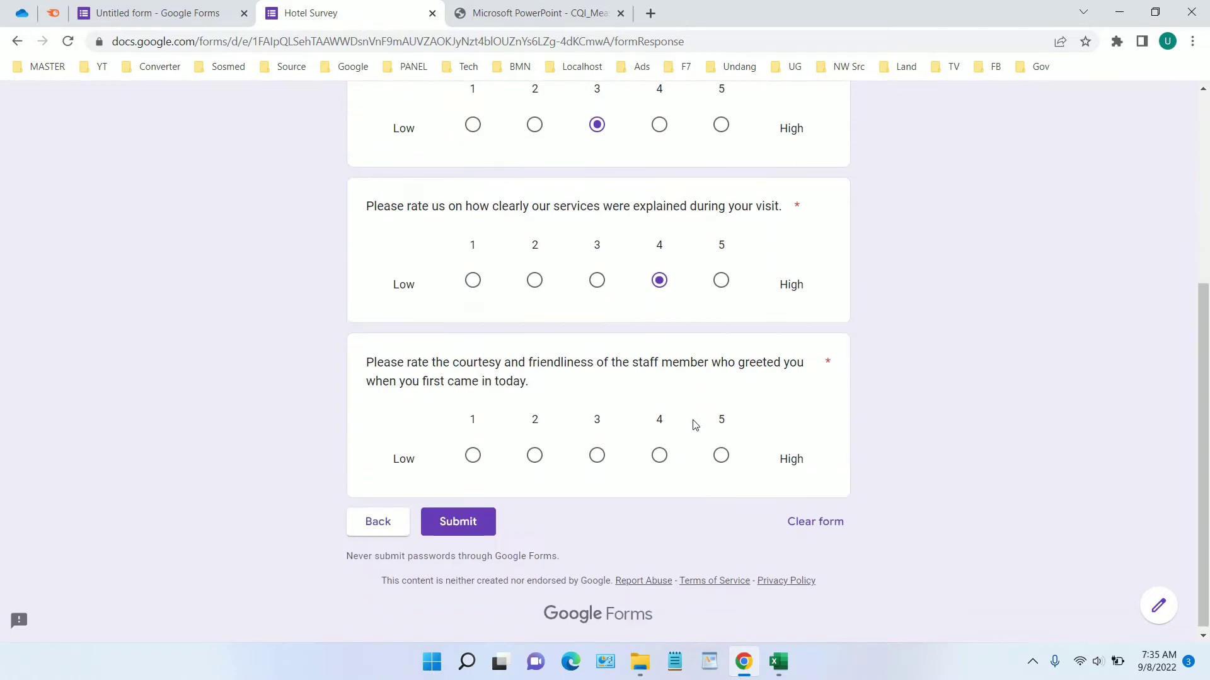
click(659, 451)
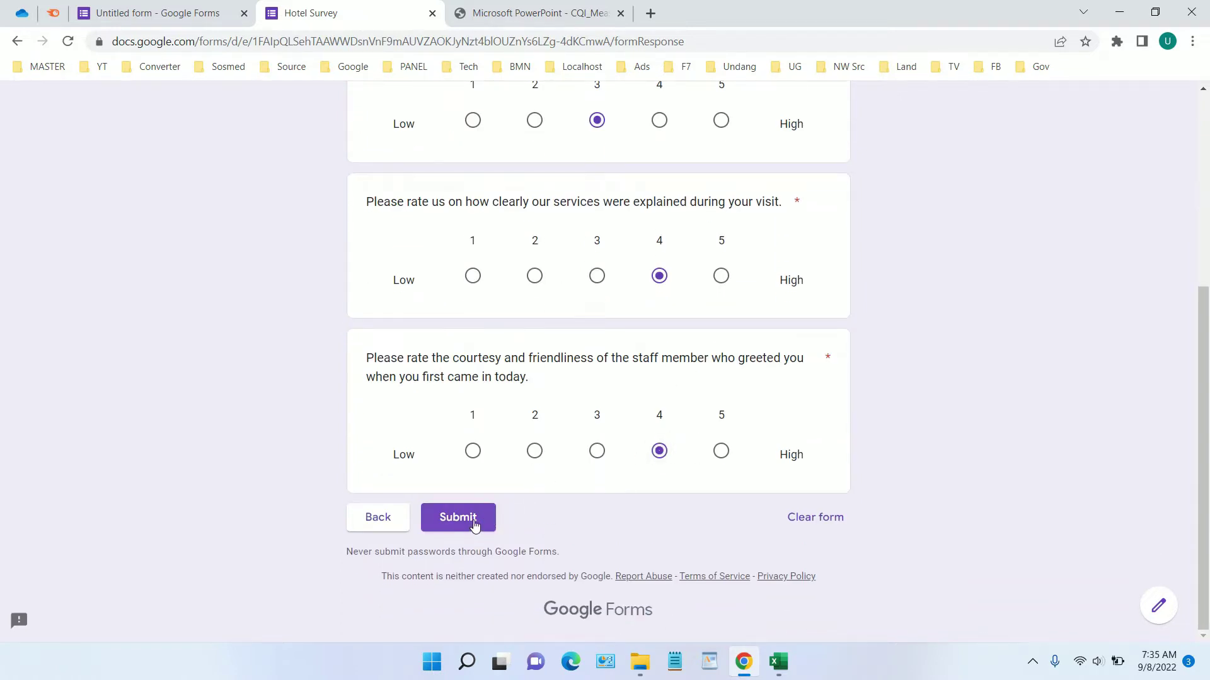
scroll(472, 523, up, 3)
scroll(606, 378, up, 2)
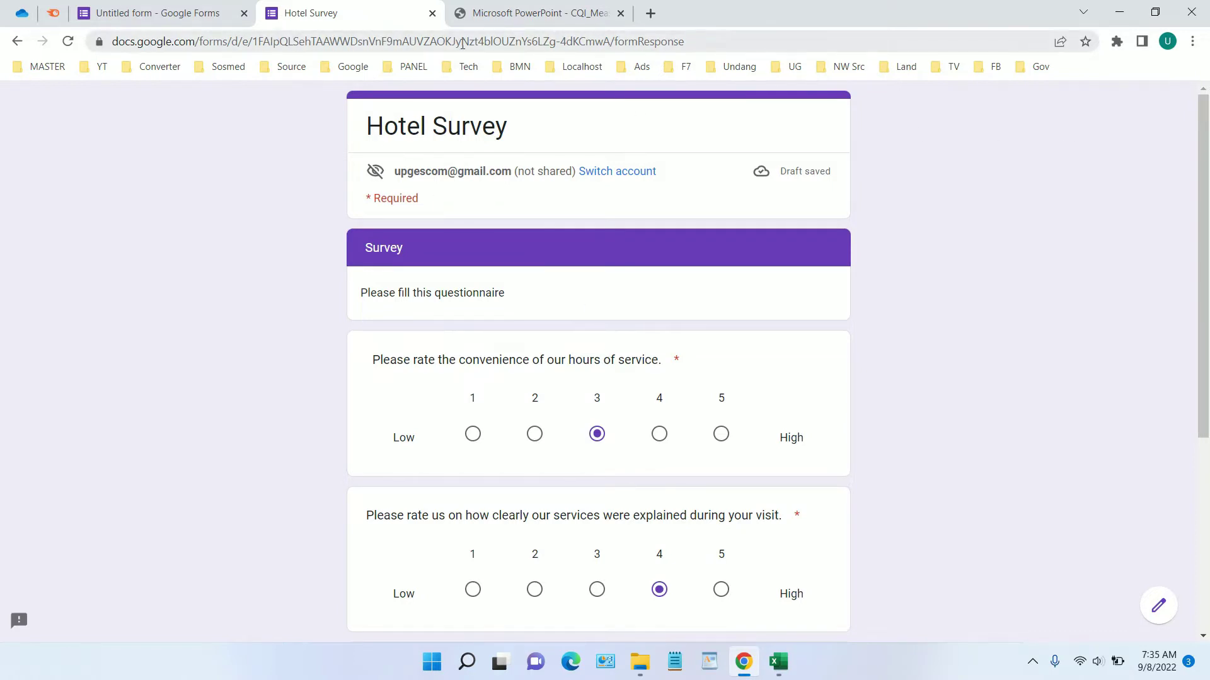
From the form editor, load the Forms home page at docs.google.com/forms/
click(223, 13)
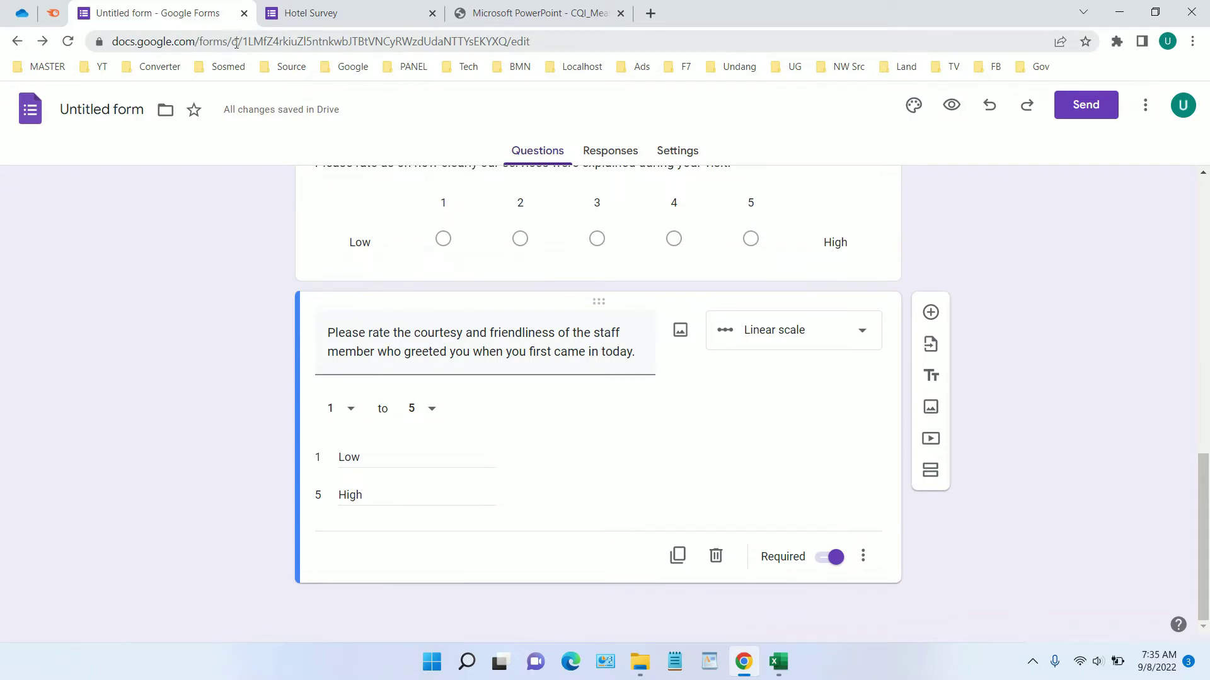
drag(236, 42, 1051, 49)
key(BackSpace)
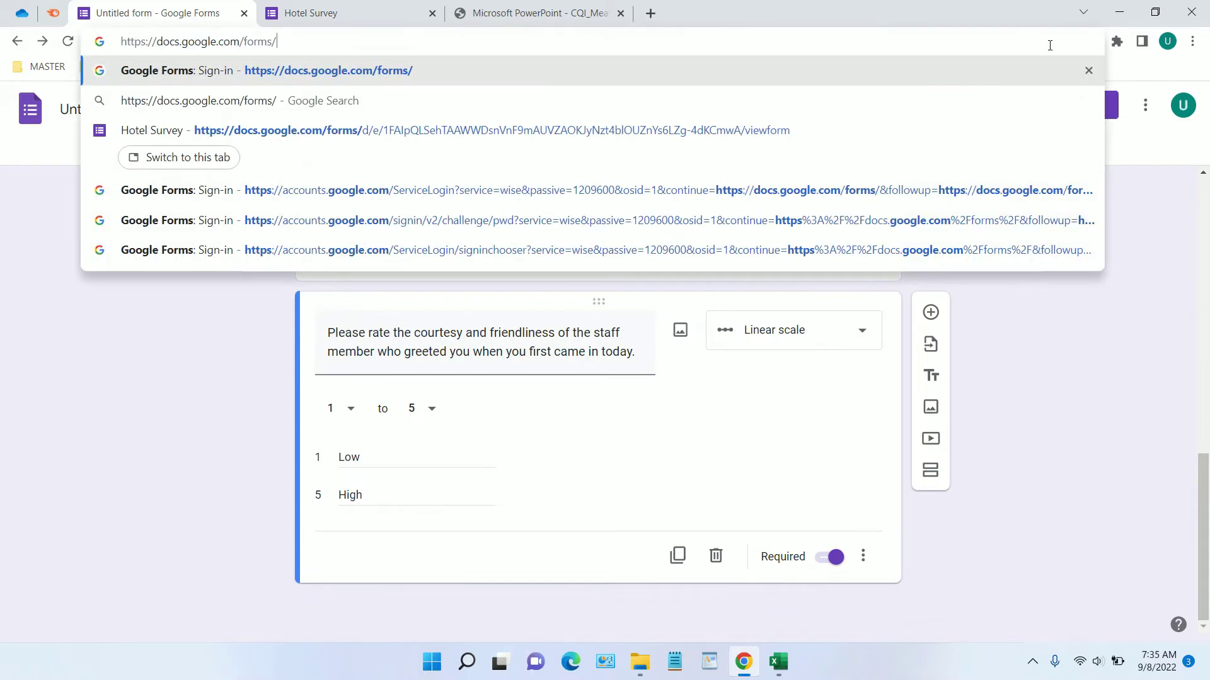
key(Return)
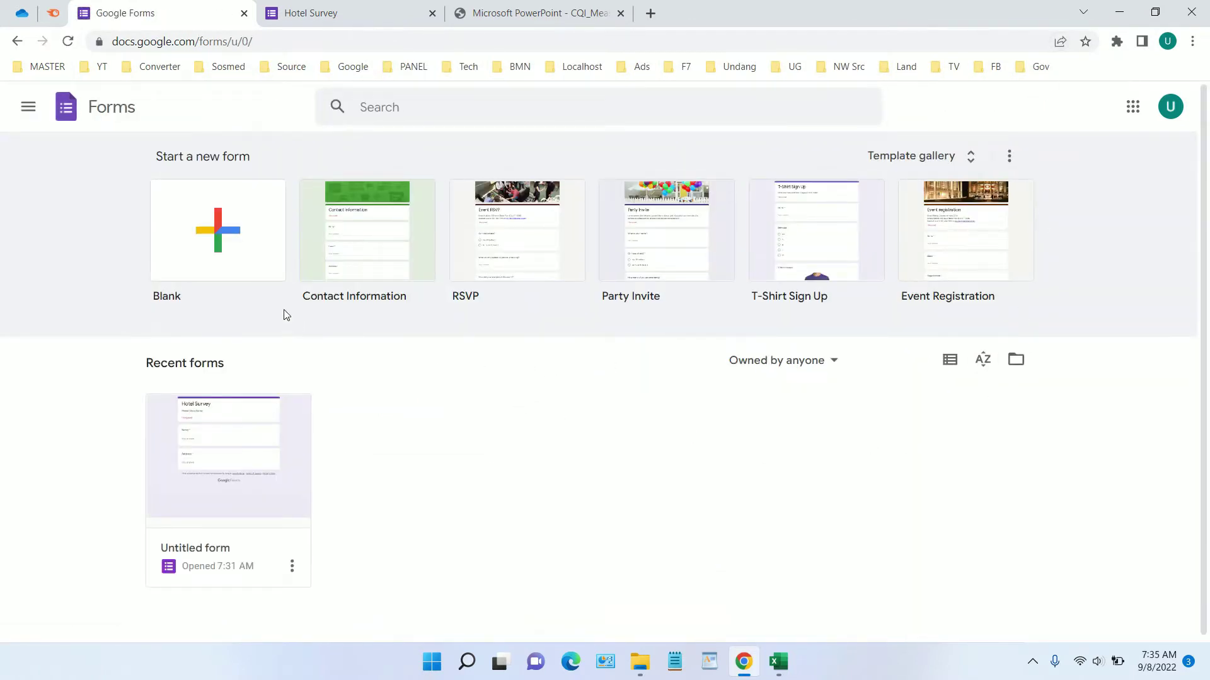
Create a Blank form and dismiss the 'Style your text' tip
click(226, 249)
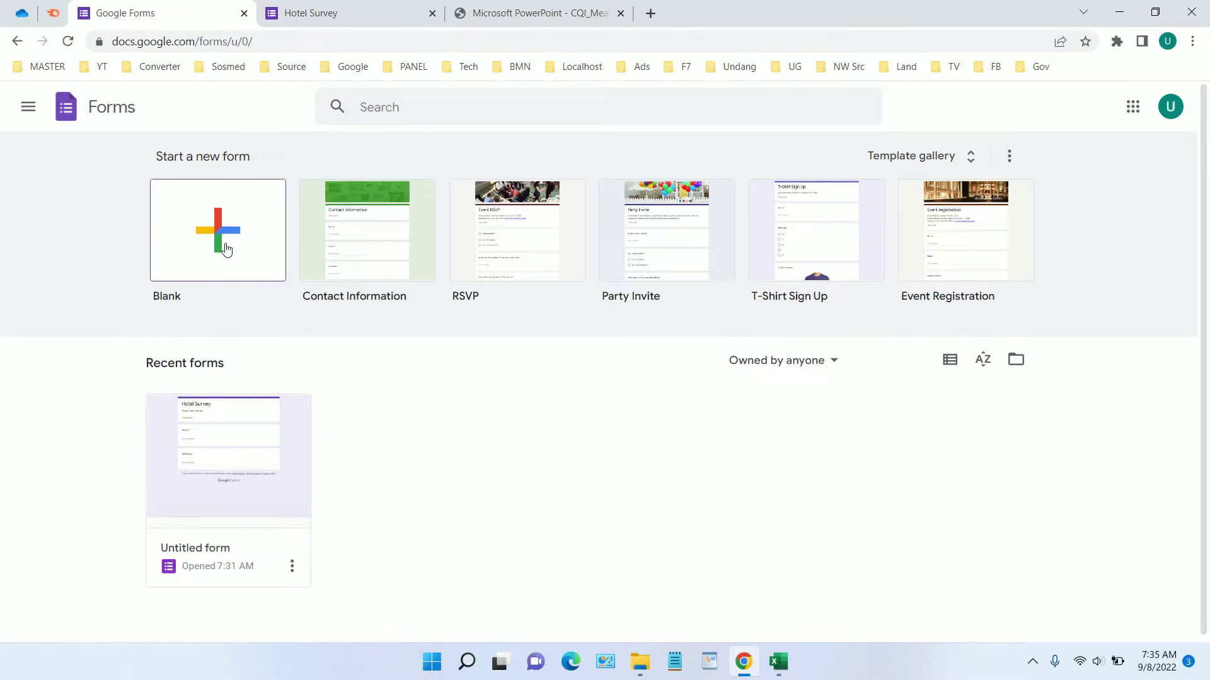
click(226, 250)
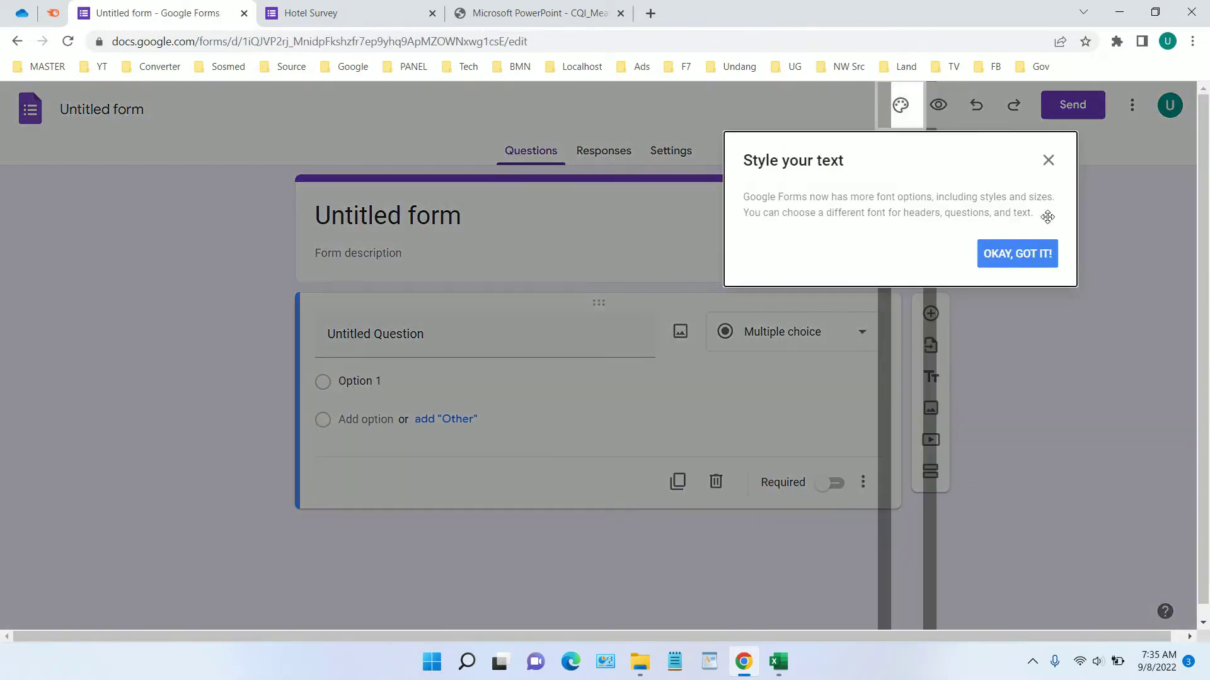
click(1017, 253)
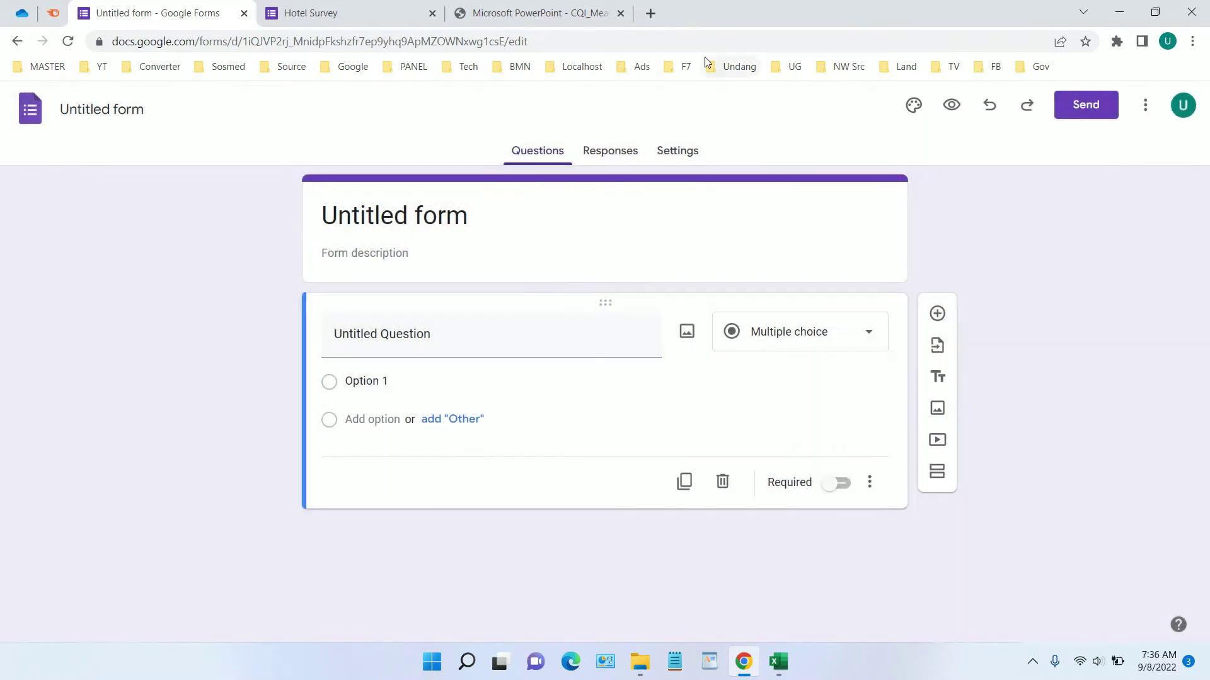
click(540, 14)
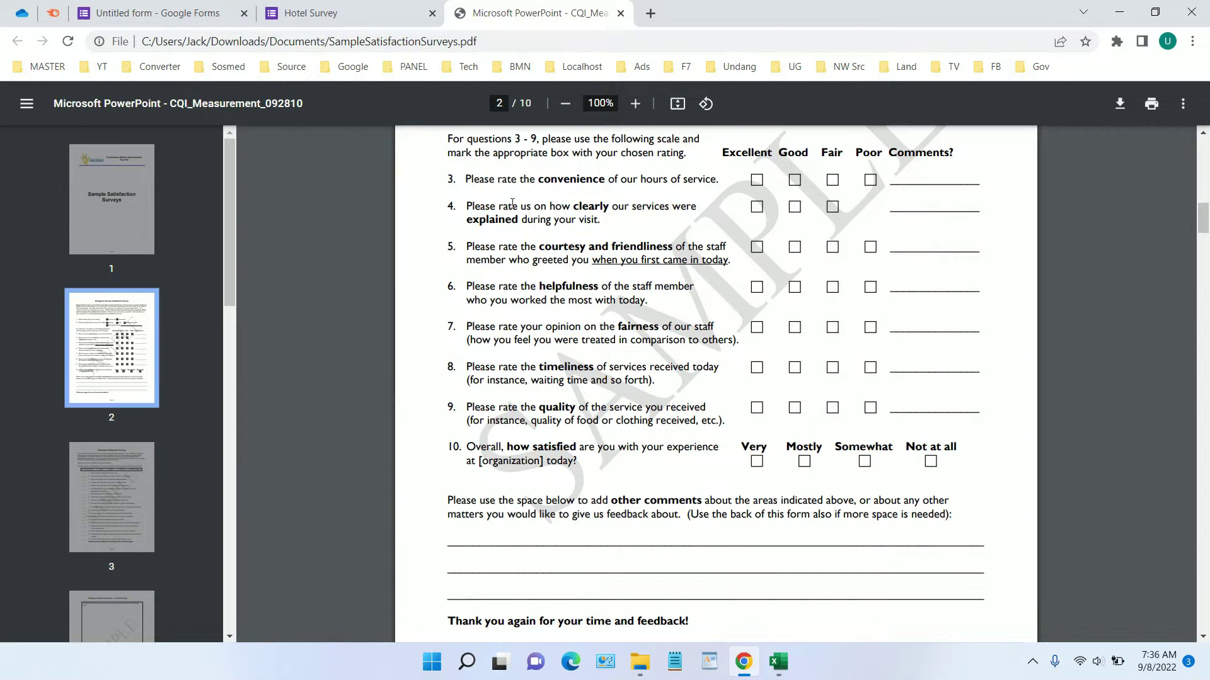
Go back to the Untitled form and close the Hotel Survey preview tab
click(215, 9)
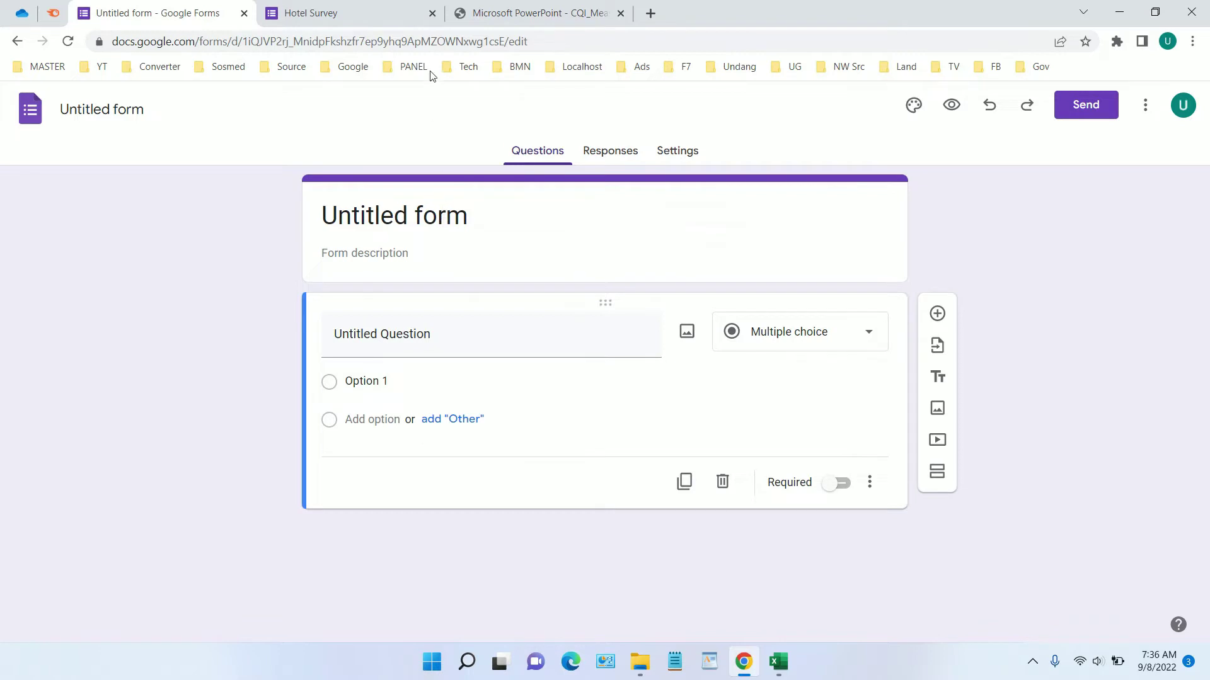
click(432, 13)
Title the form 'Hotel Survey' with description 'Please take a survey and fill the questionnaire'
click(131, 109)
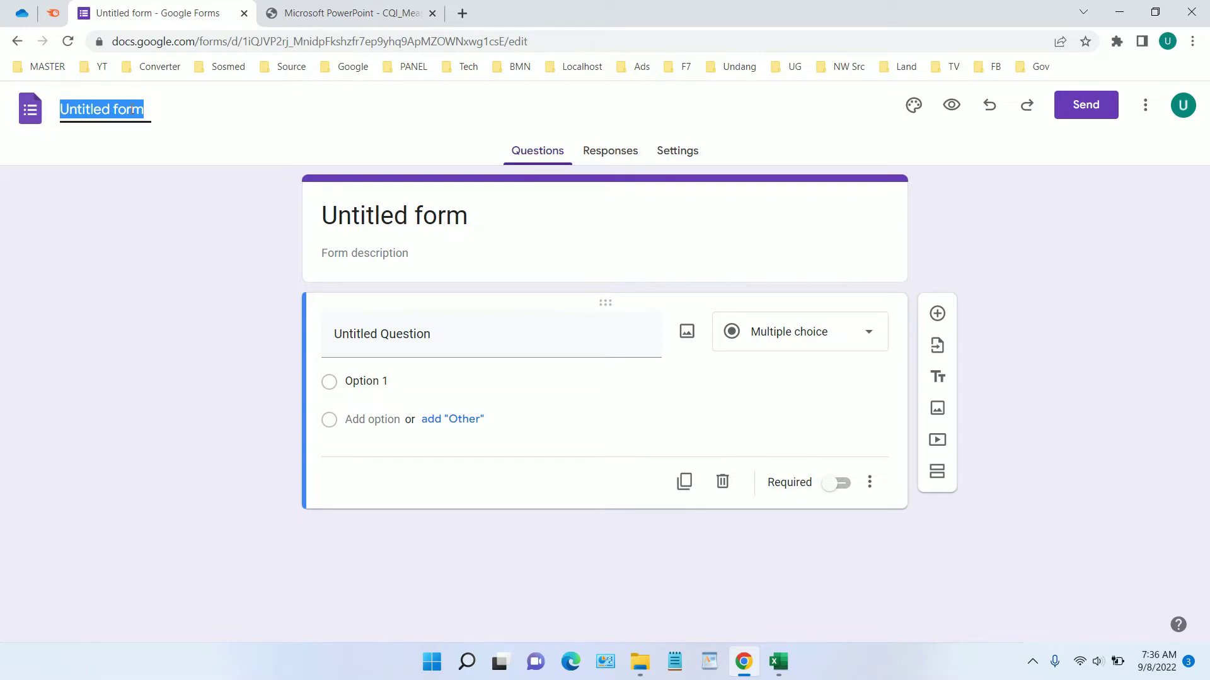
text(Hoe)
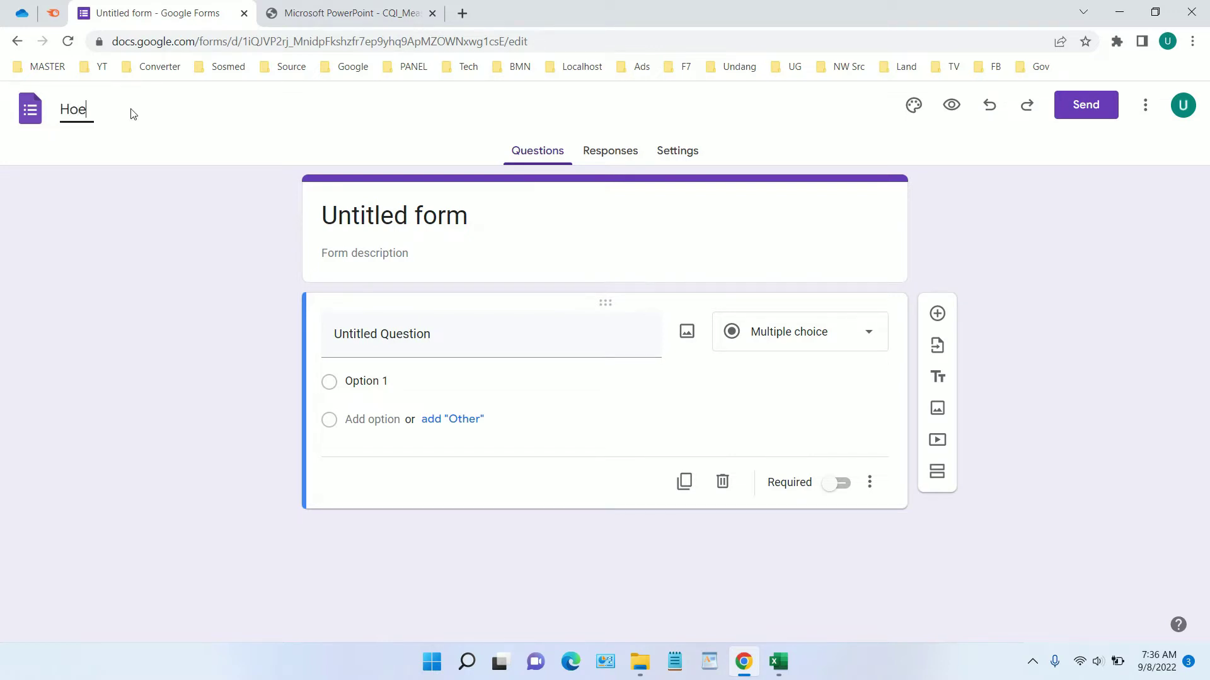
key(BackSpace)
text(tel Survey)
click(390, 216)
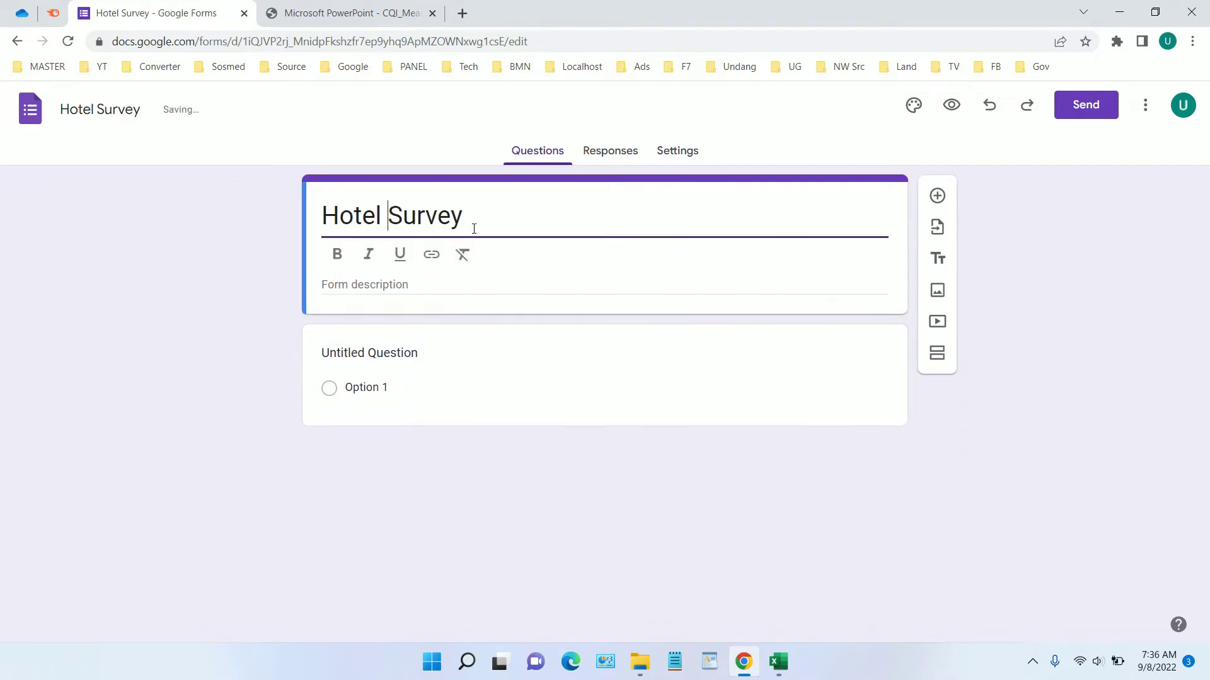
click(430, 280)
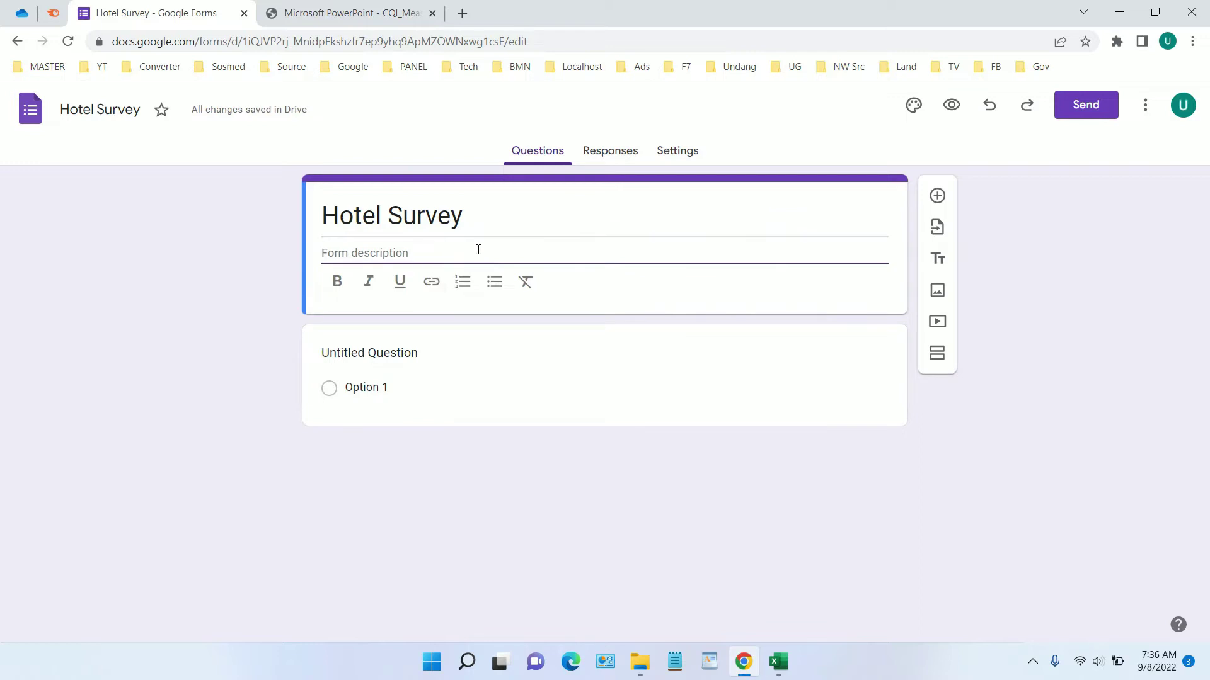
text(Please ta)
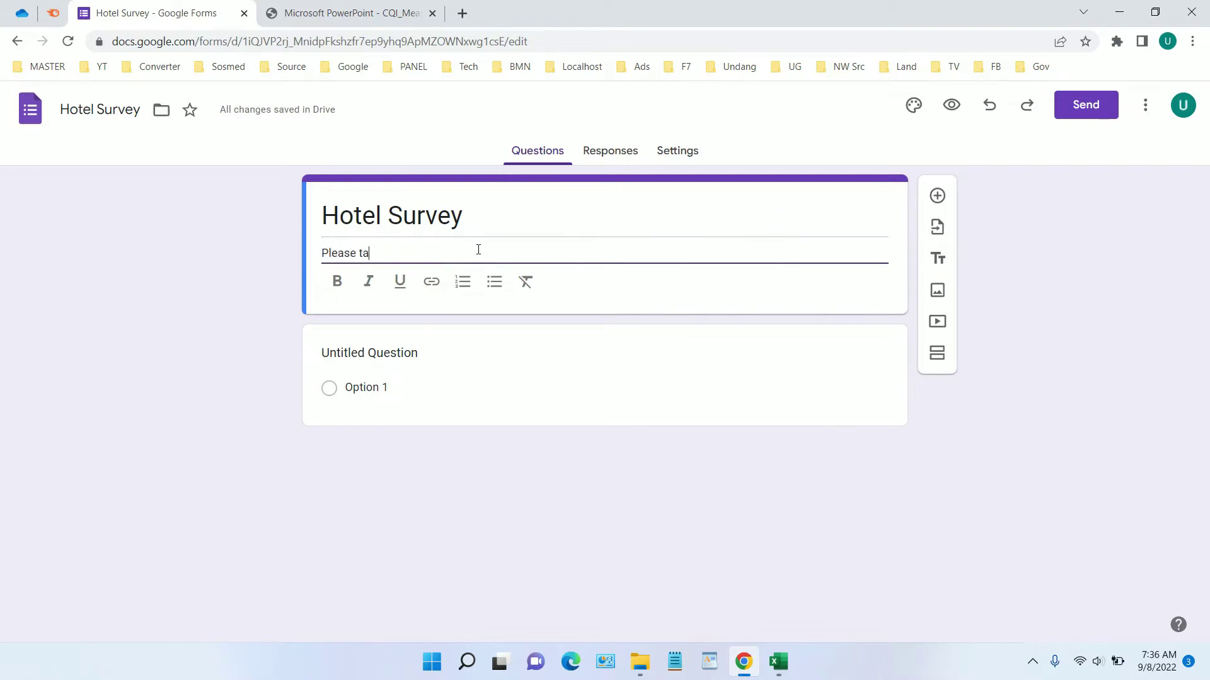
text(ke a survey)
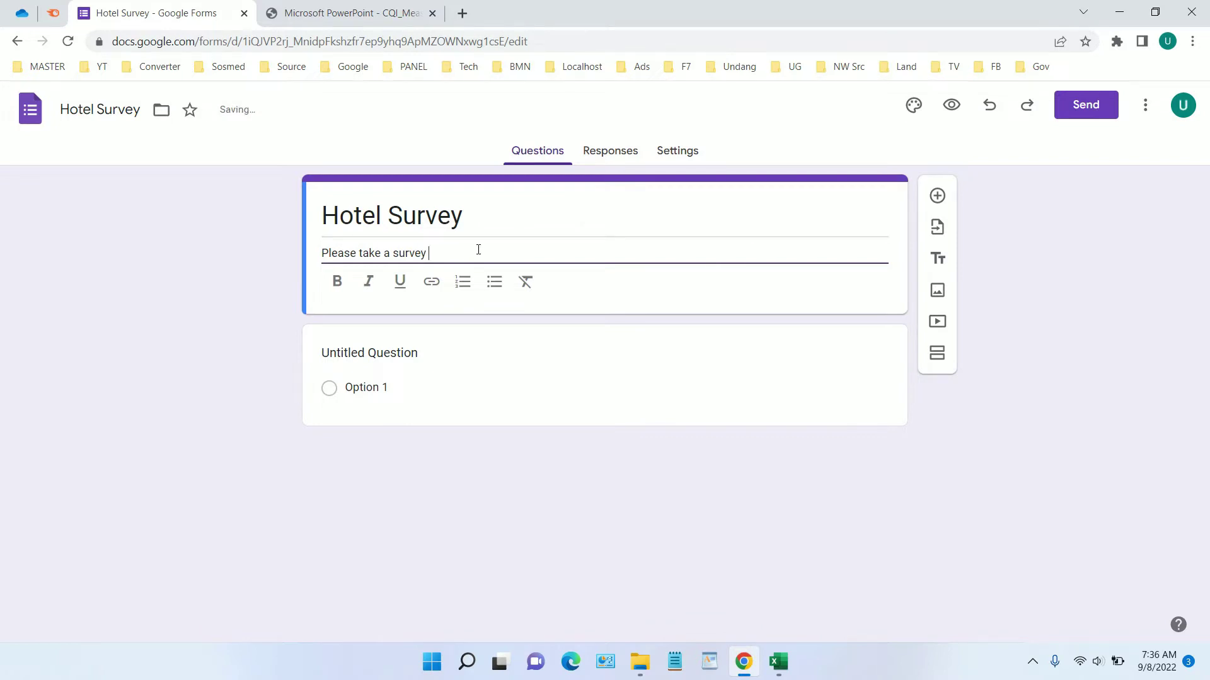
text( and fill)
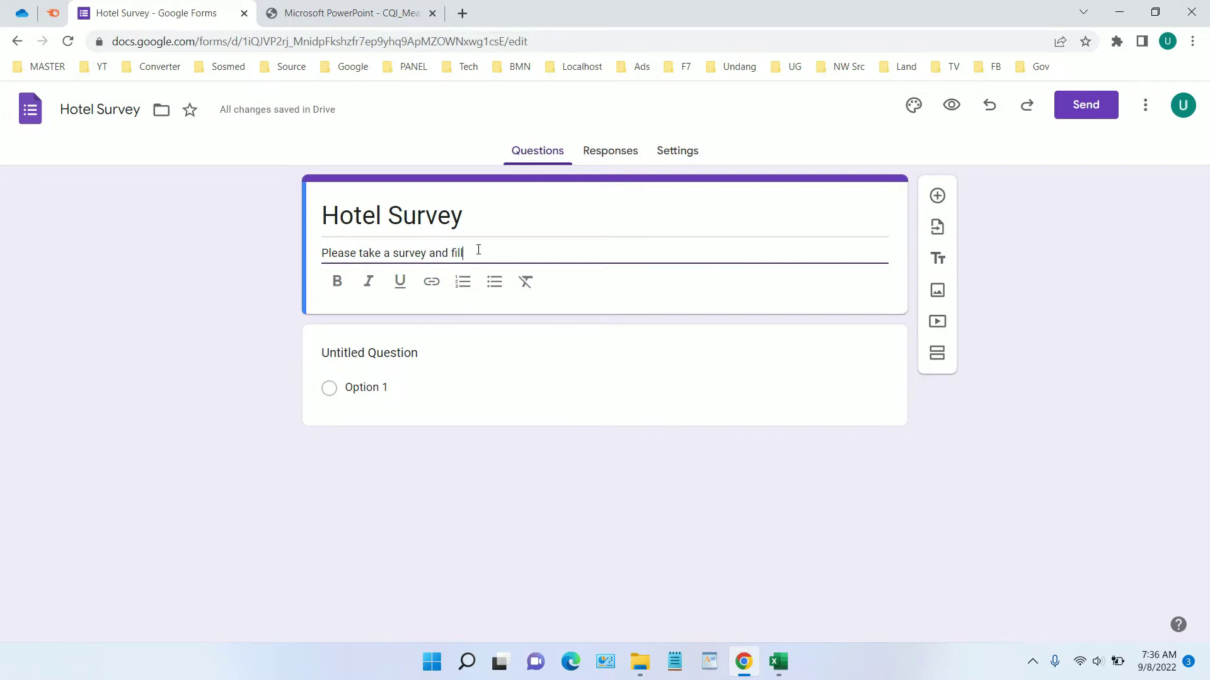
text( the question)
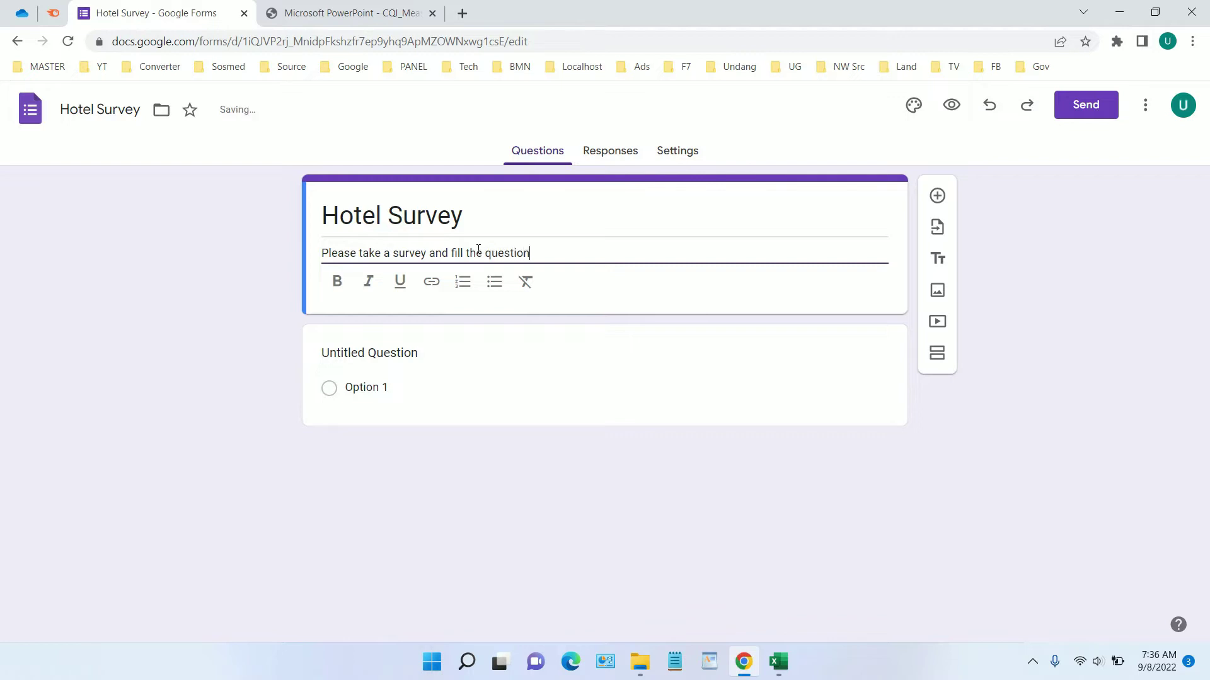
text(naire)
Make the first question a required Short answer titled 'Name', then add another question
click(407, 359)
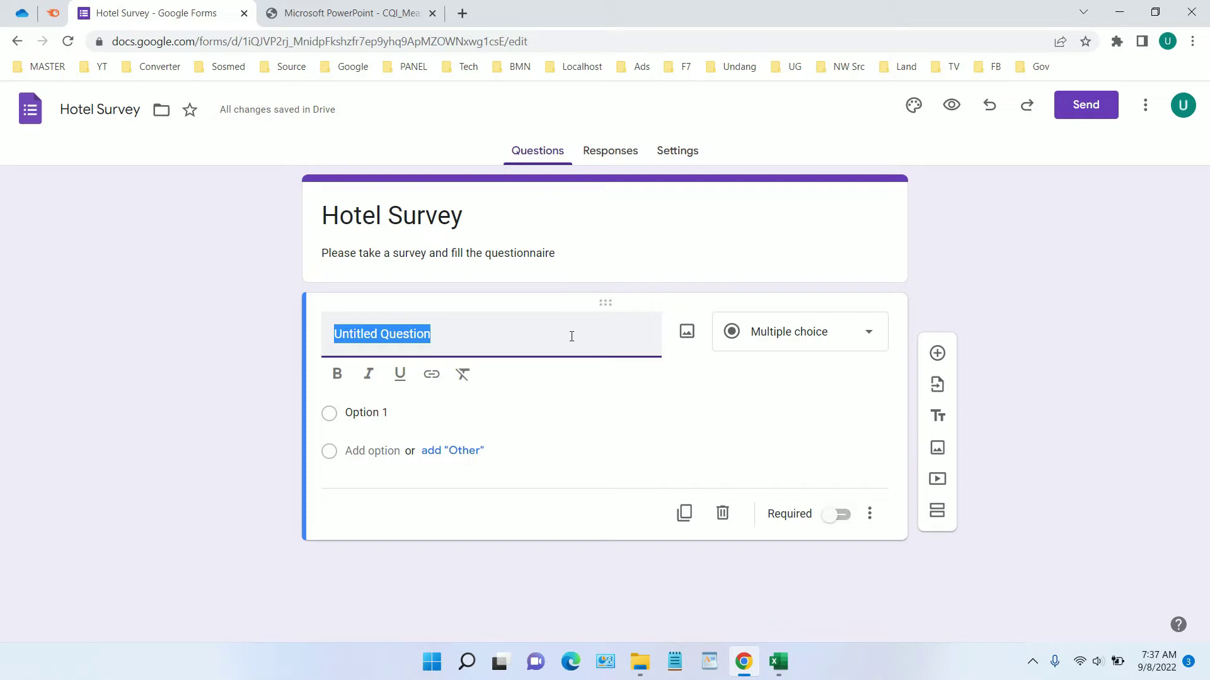
click(815, 349)
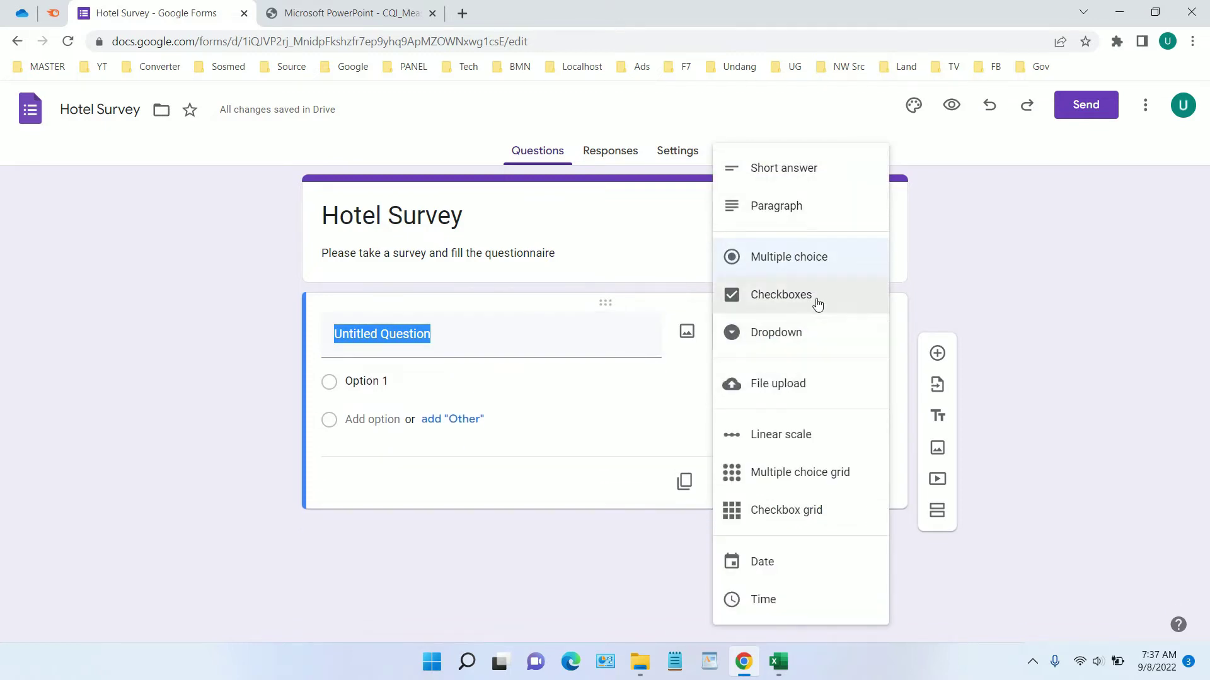
click(812, 182)
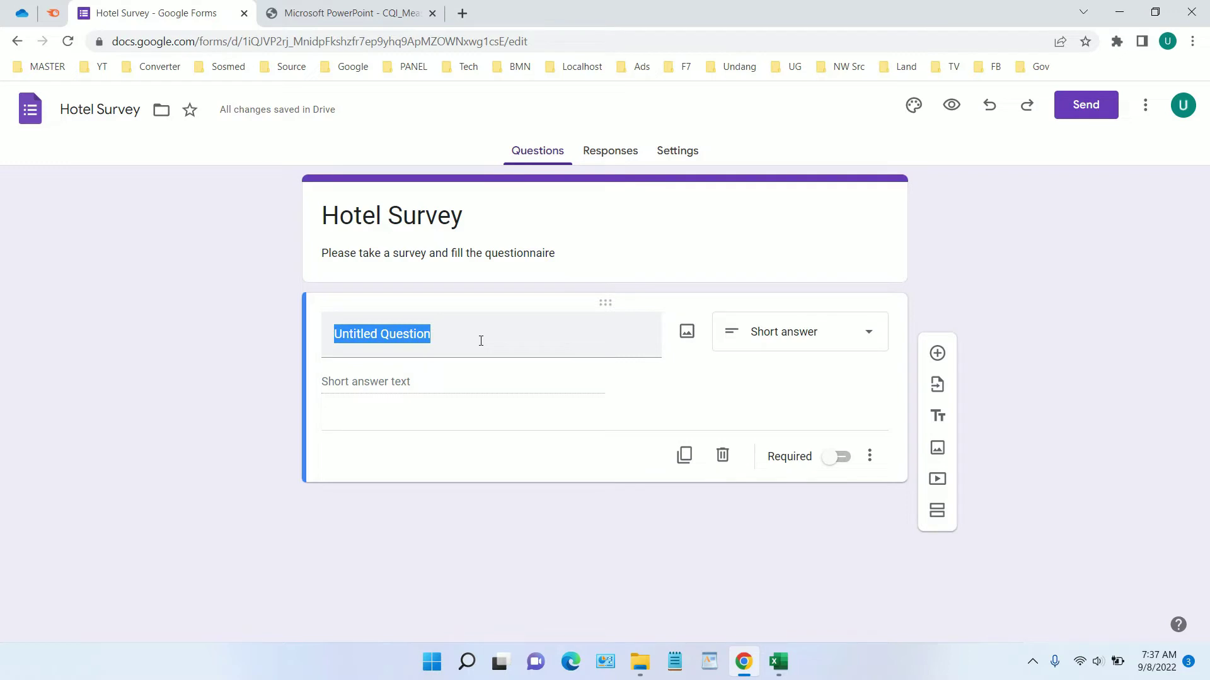
click(451, 339)
drag(451, 339, 312, 324)
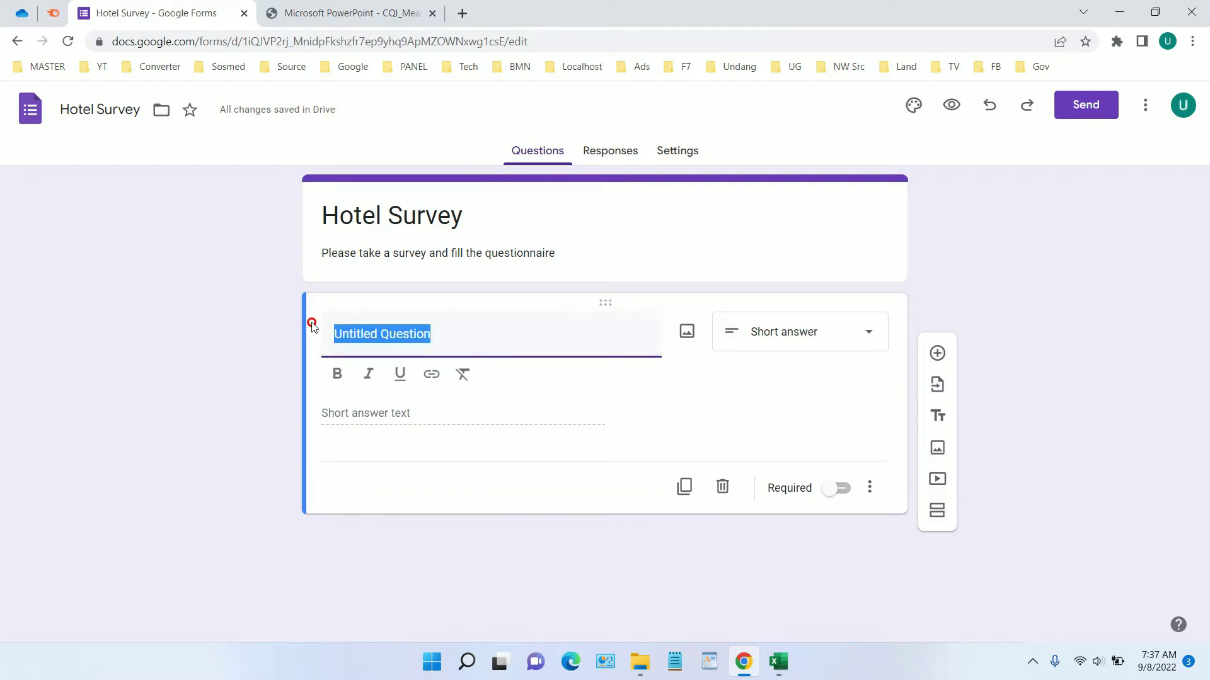
text(Name)
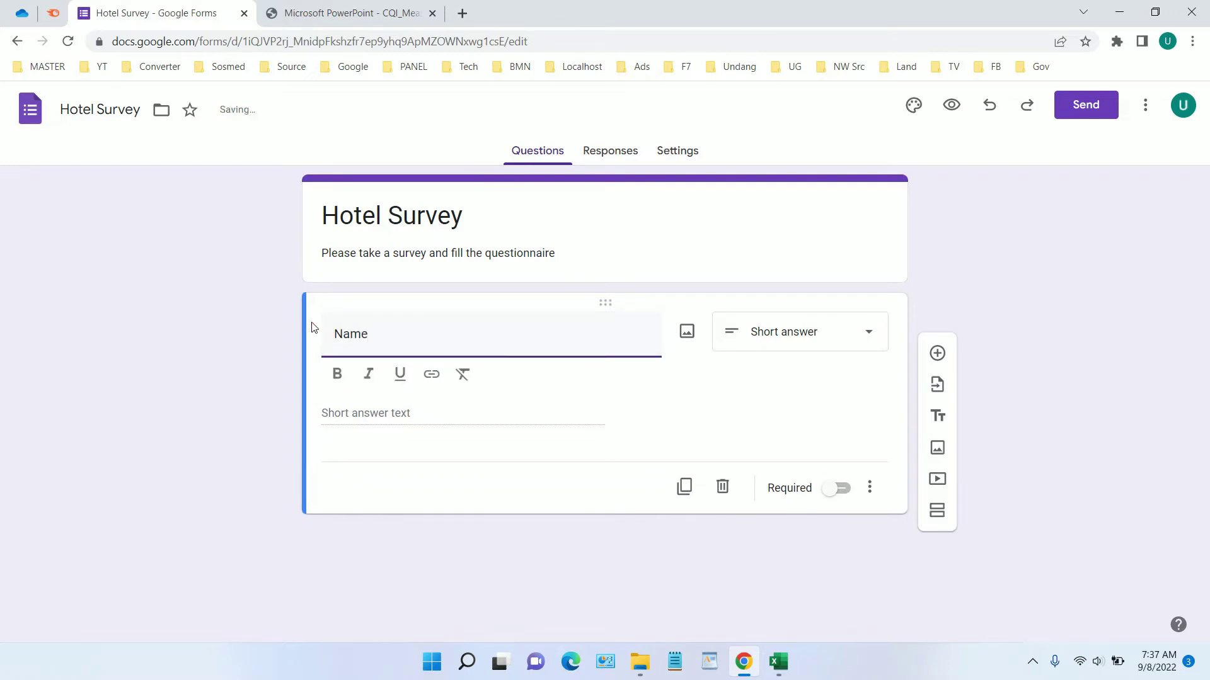
click(844, 498)
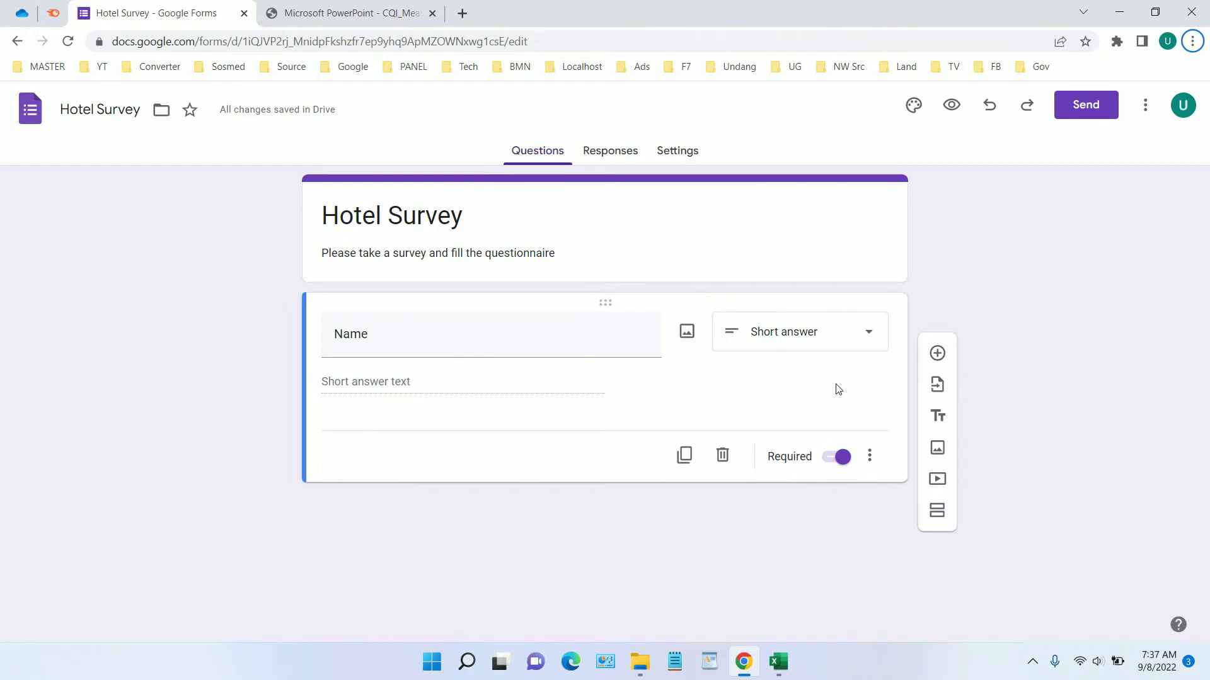
click(937, 354)
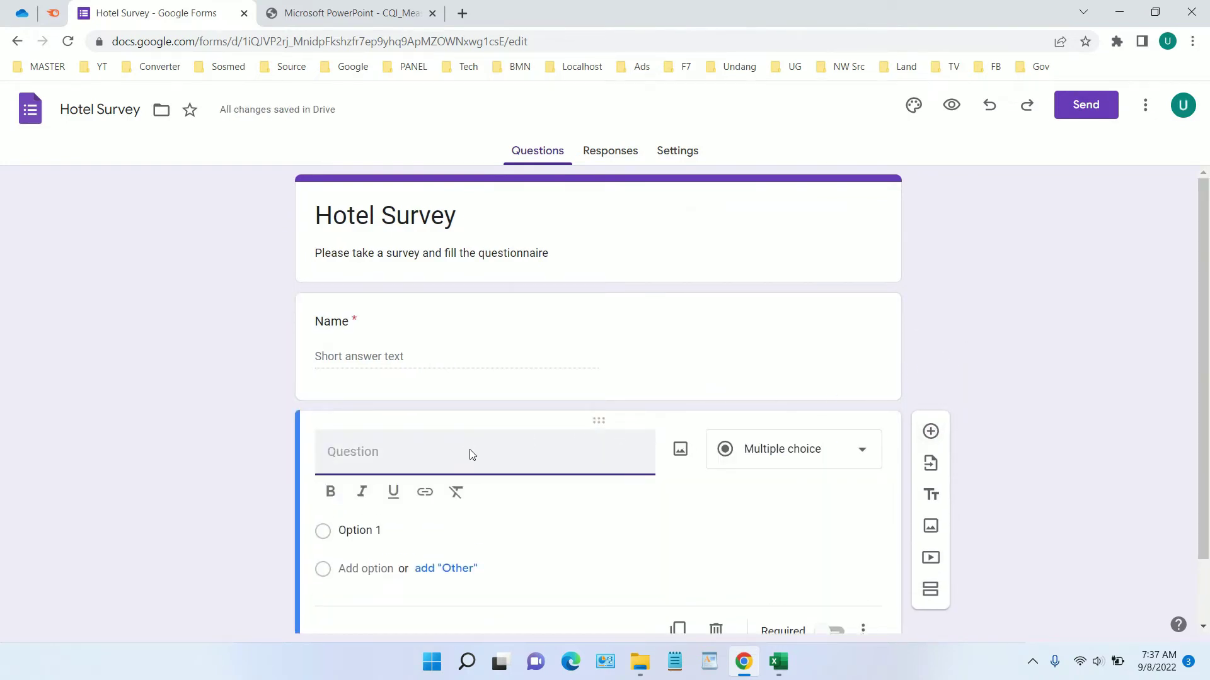
Create a required Paragraph question 'Address' and add another question below it
text(Address)
scroll(756, 492, down, 1)
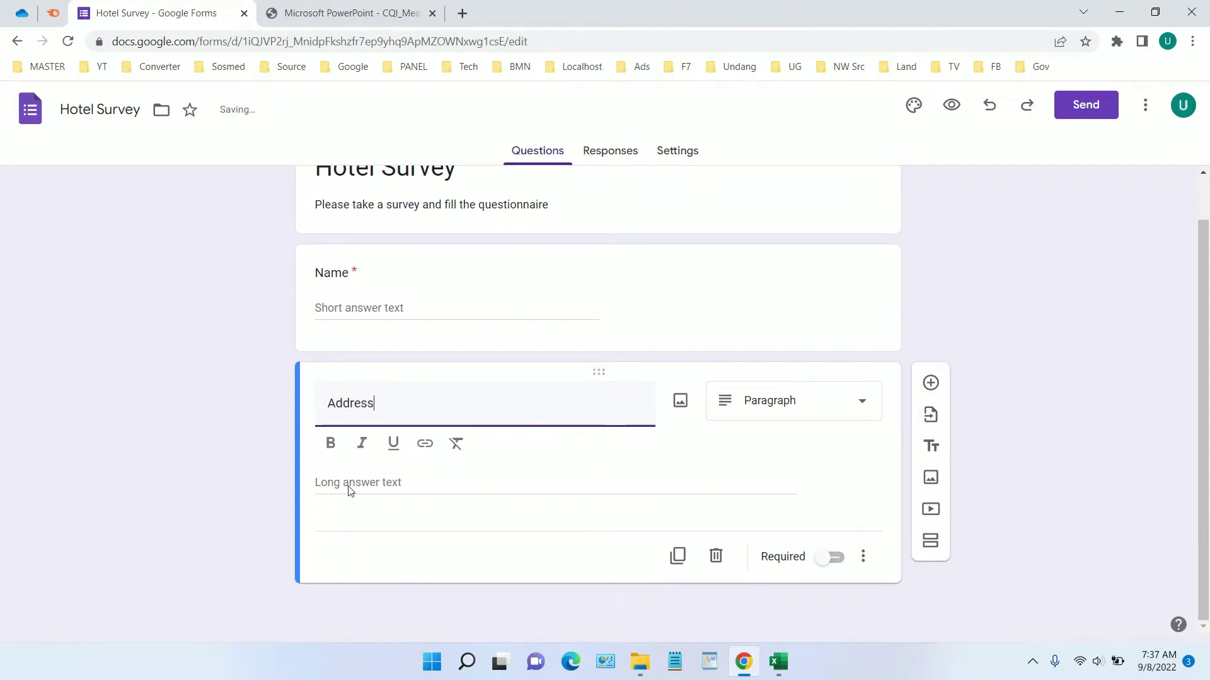
click(816, 408)
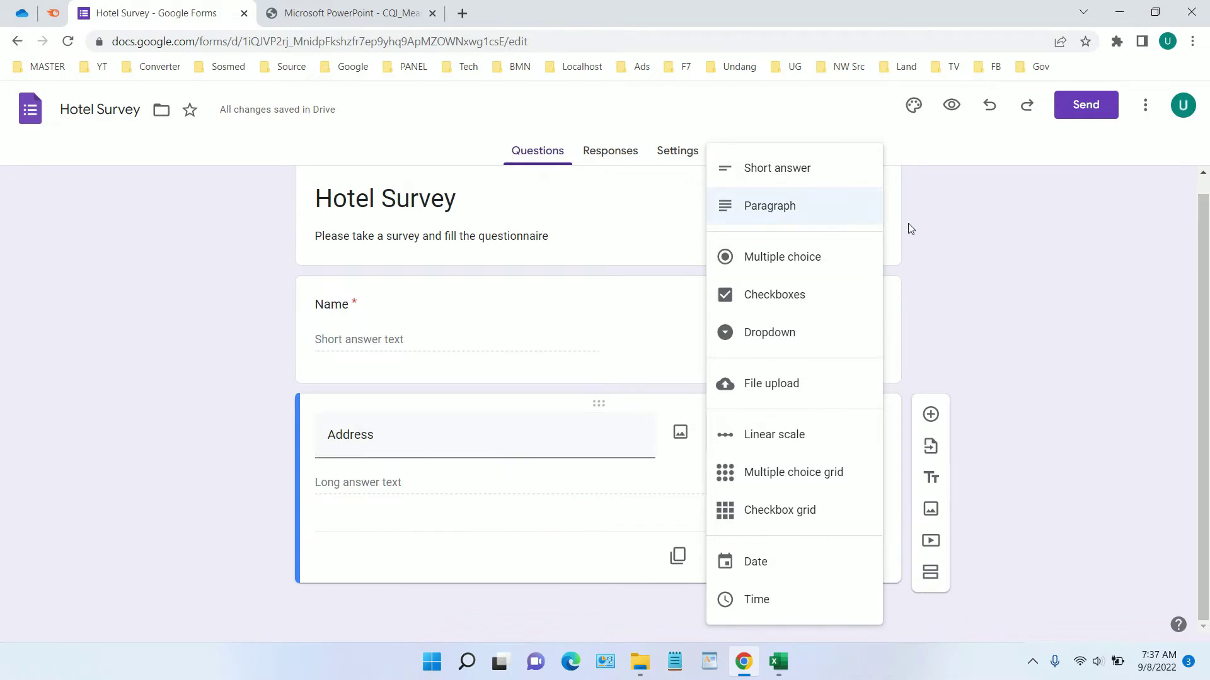
click(980, 255)
click(835, 561)
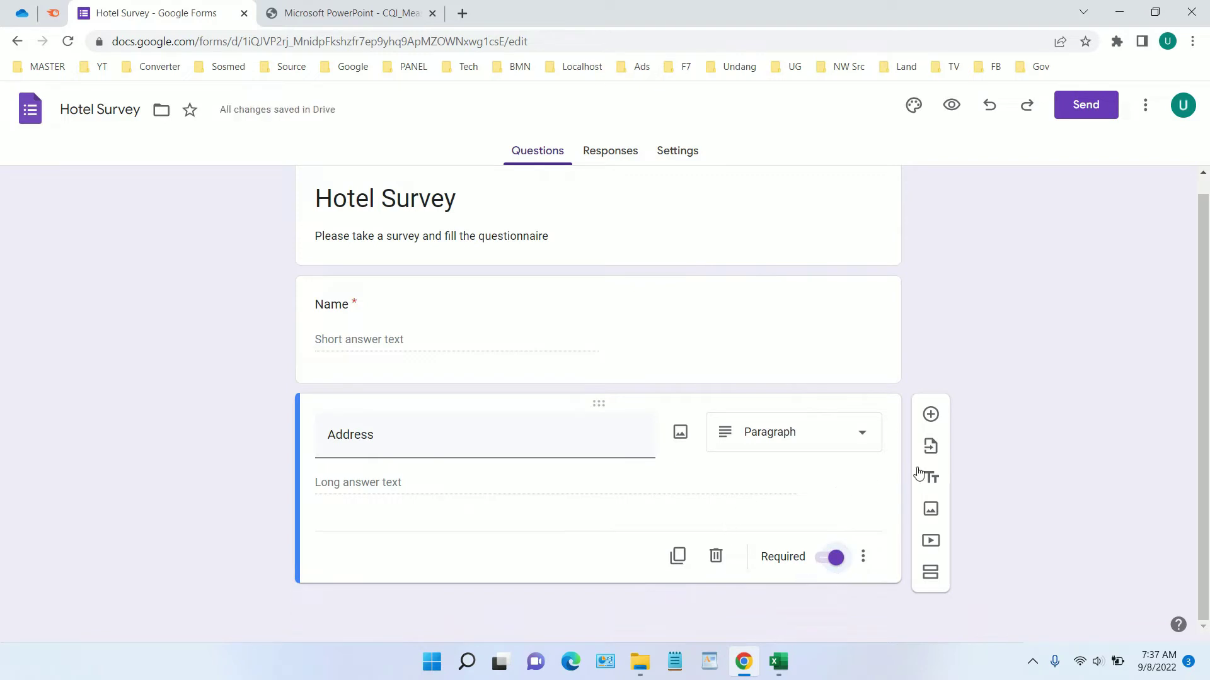
click(932, 416)
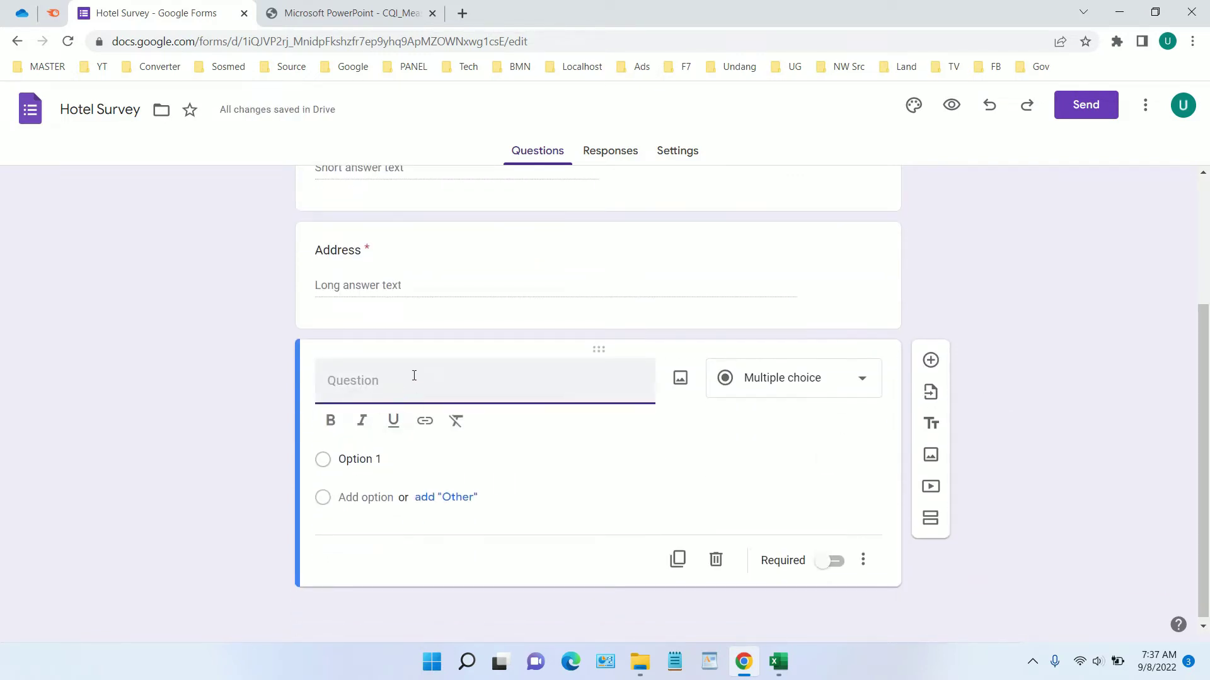
Create a required short-answer 'Telephone' question, then add a second section after it
text(Telep)
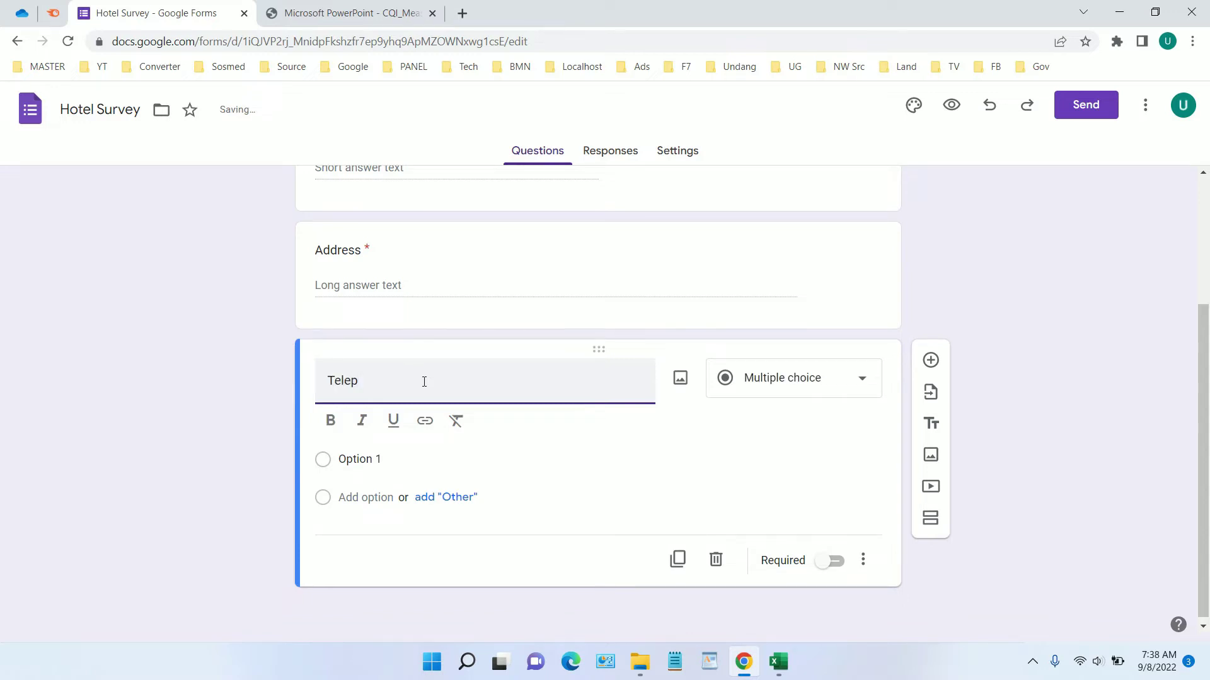
text(hone)
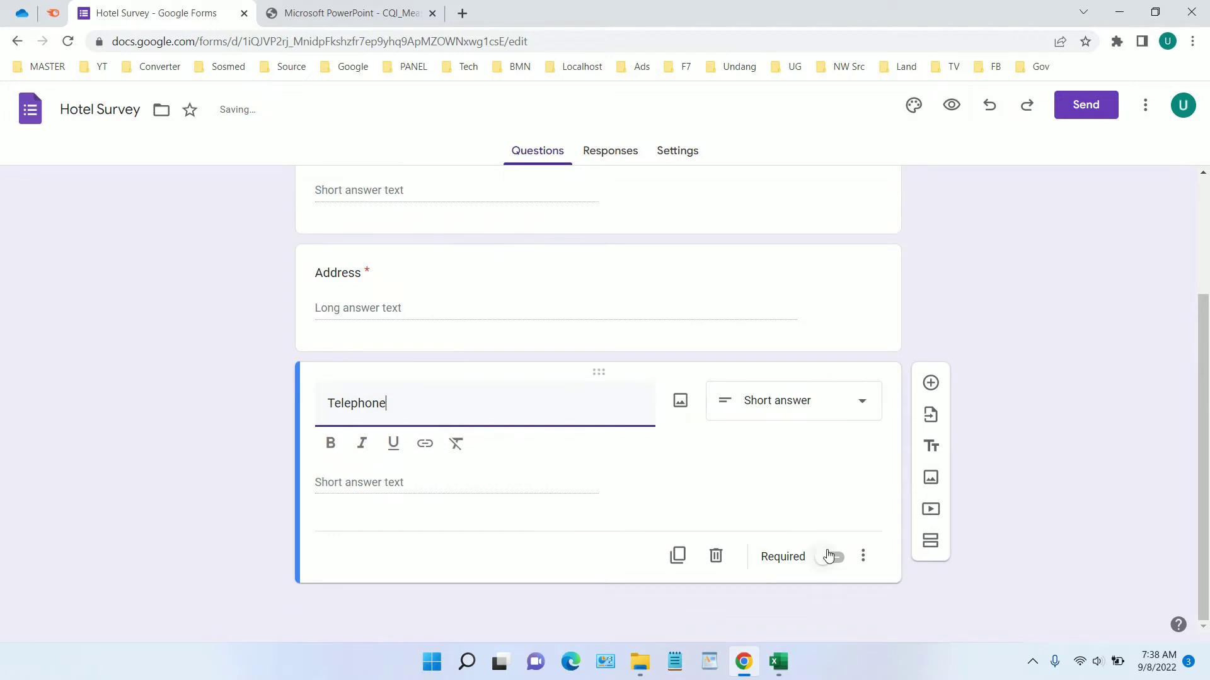
click(831, 560)
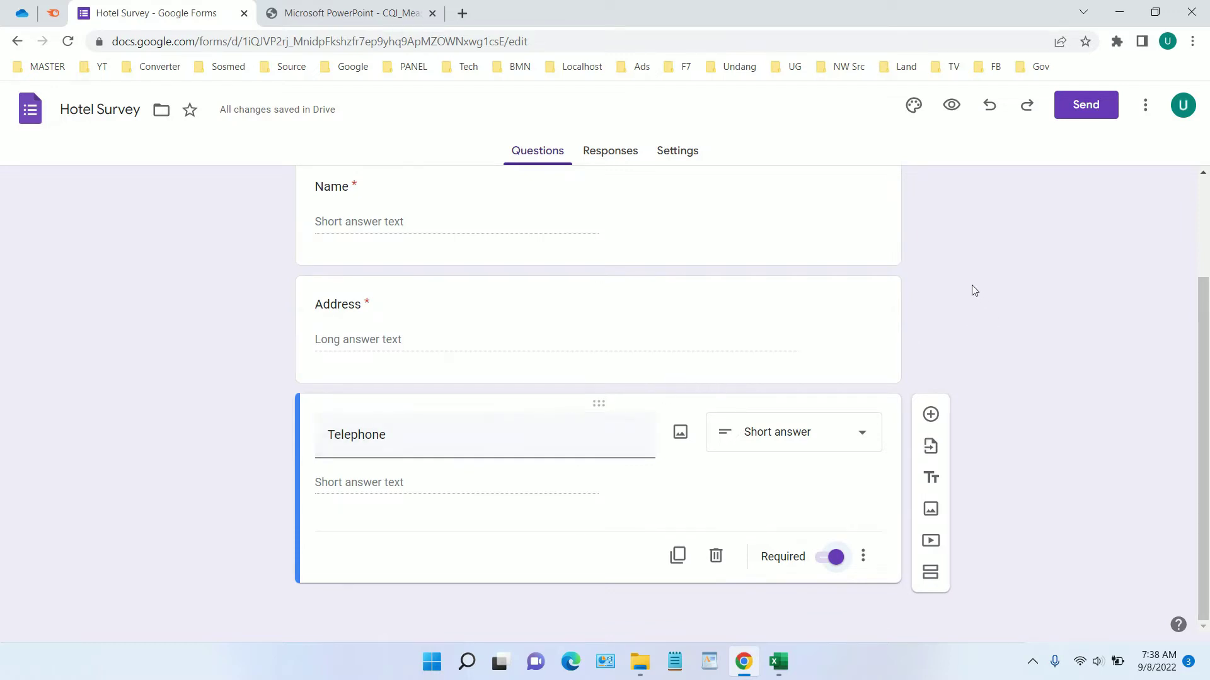
scroll(561, 433, up, 3)
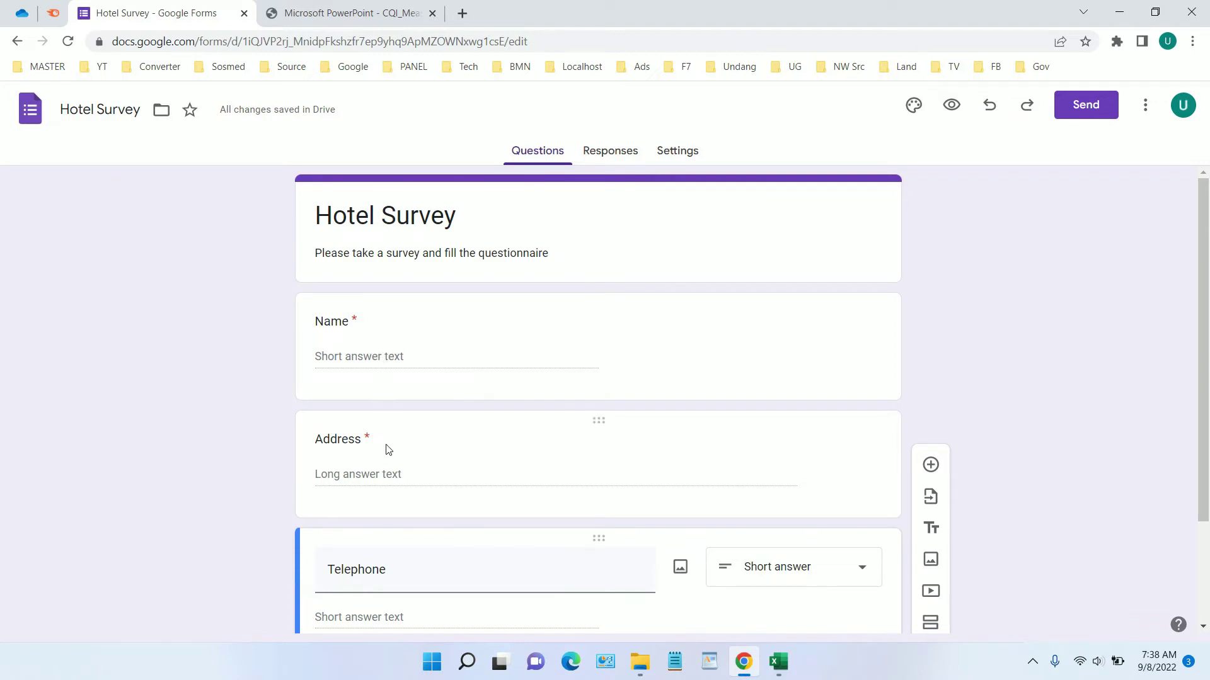
scroll(385, 465, down, 1)
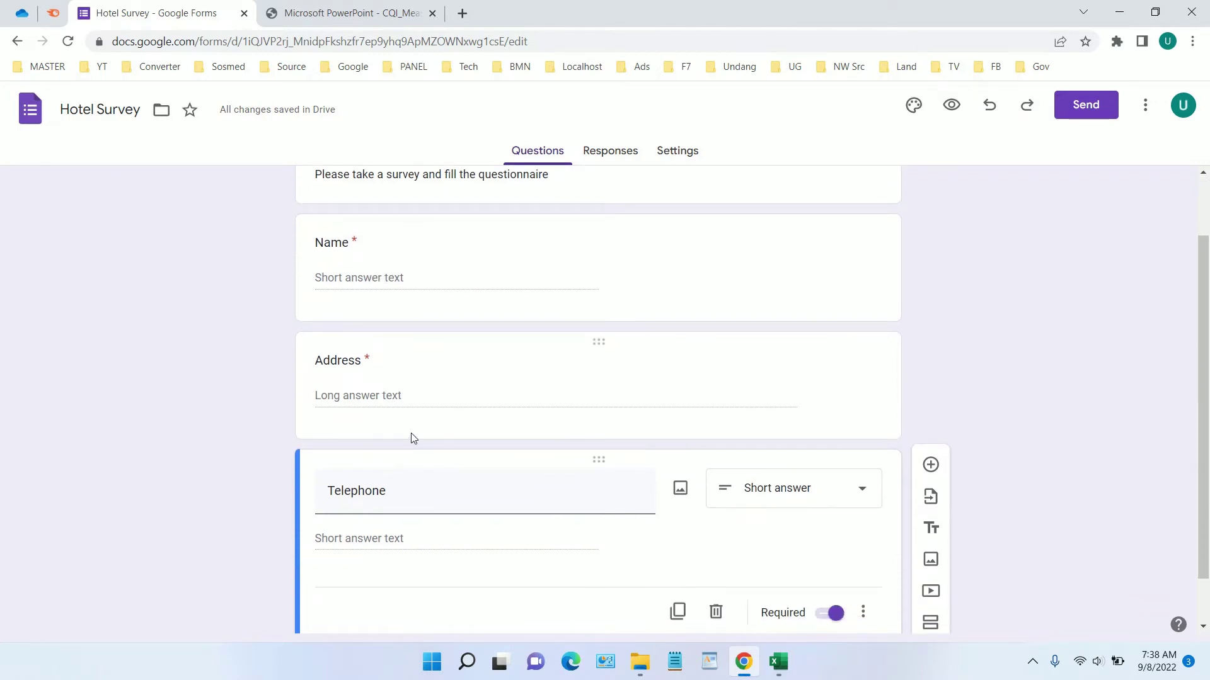
scroll(413, 435, down, 1)
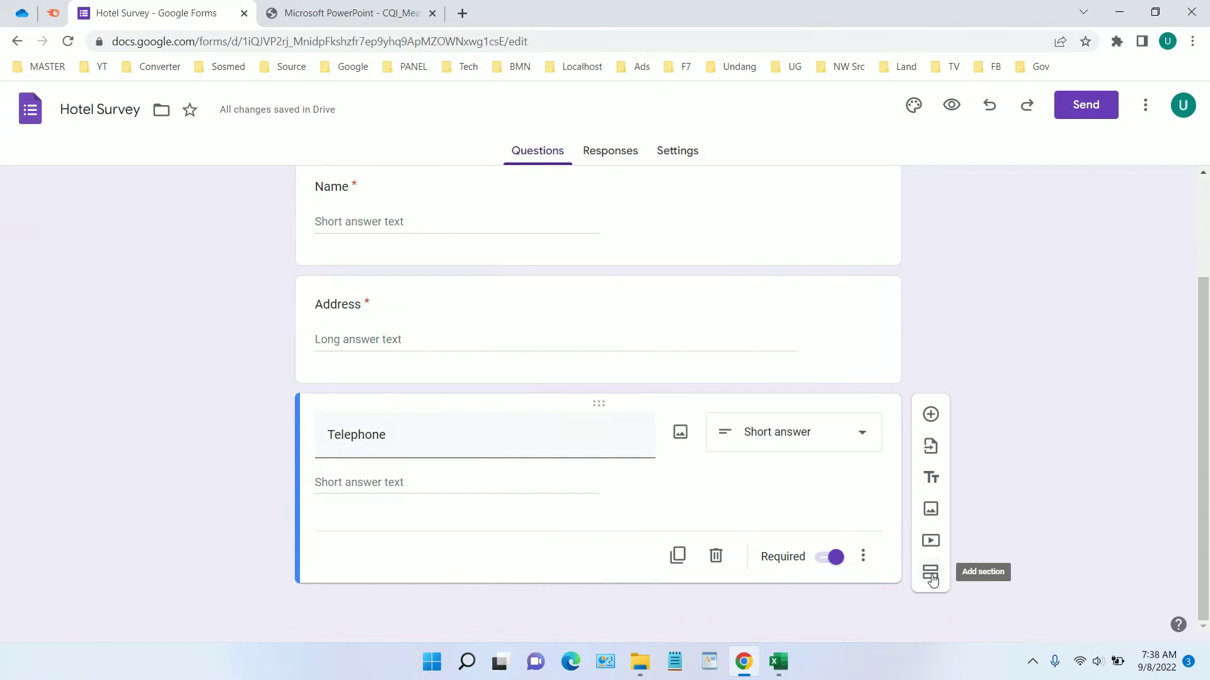
click(932, 577)
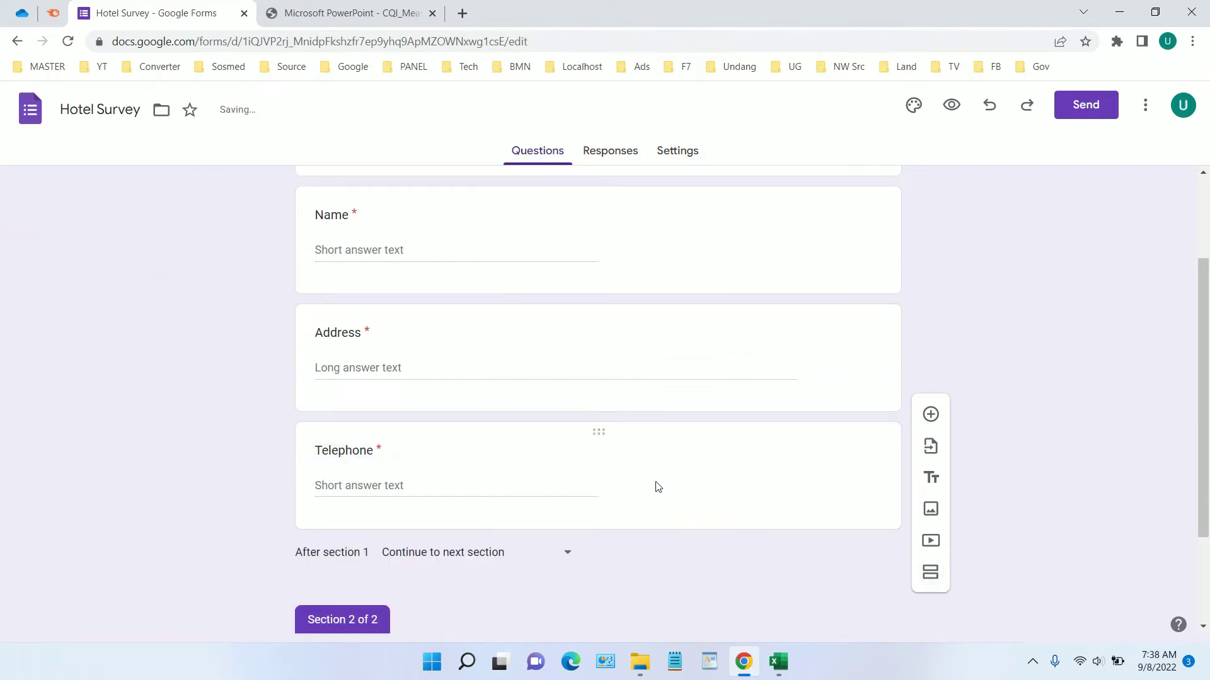
Rename the Untitled Section to 'Fill This Questionnaire'
scroll(403, 387, up, 4)
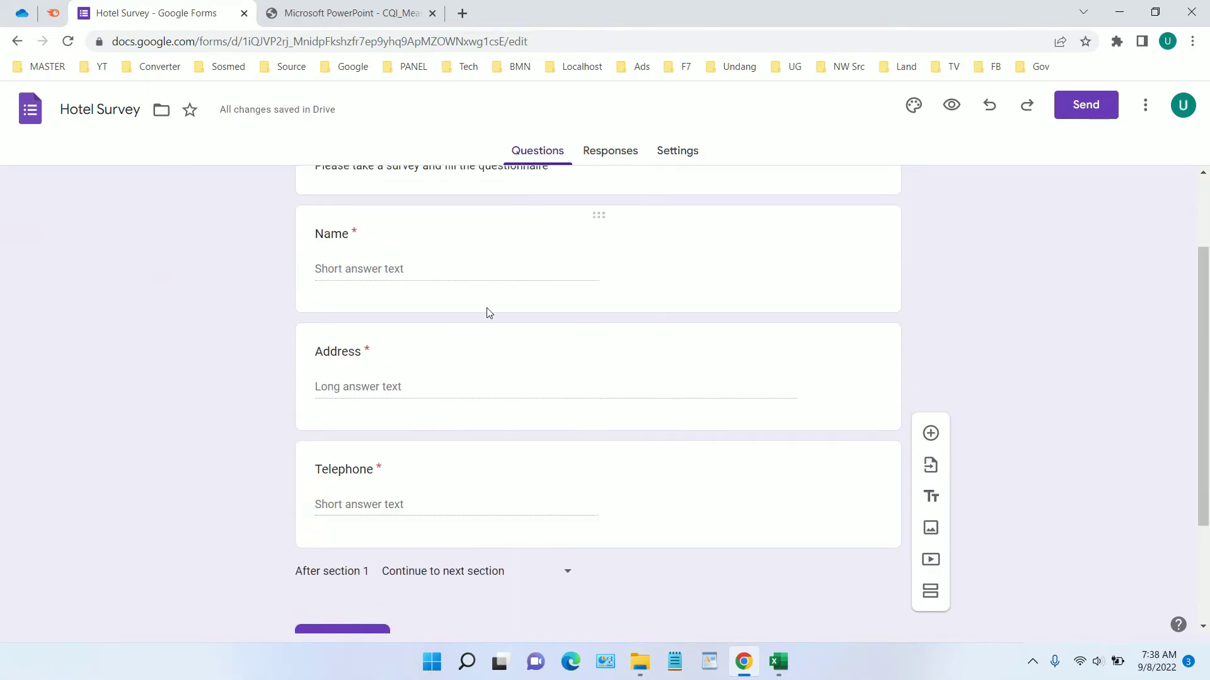
scroll(344, 388, down, 2)
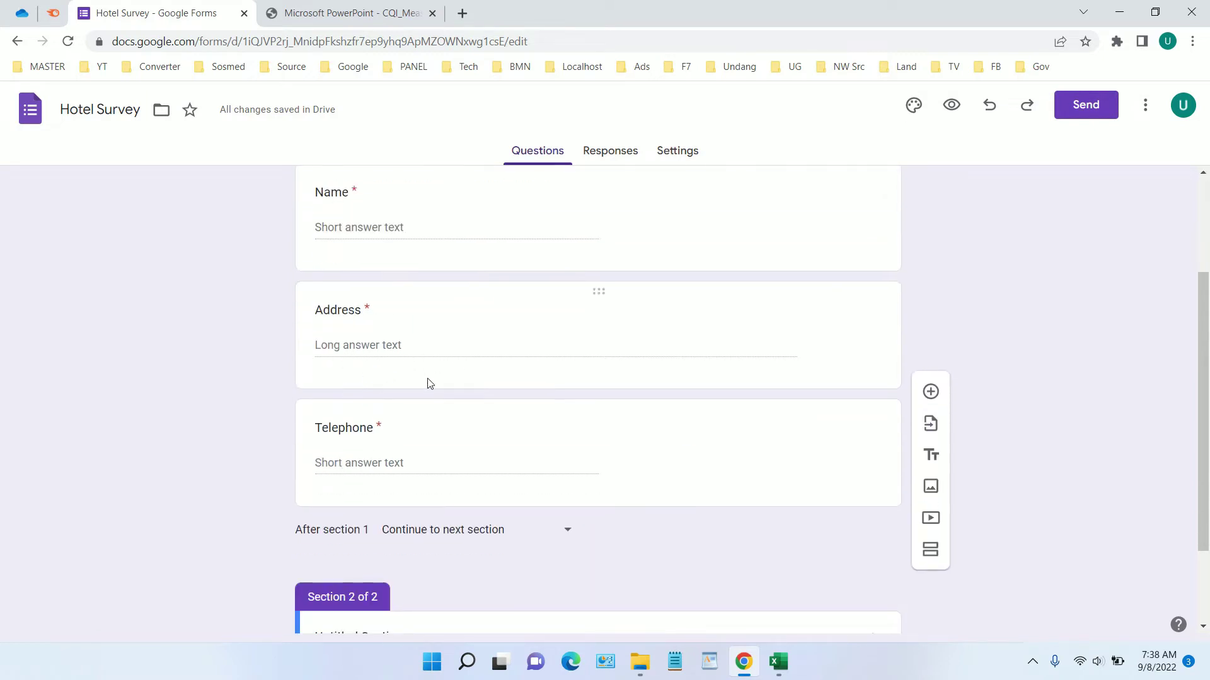
scroll(481, 416, down, 2)
scroll(613, 434, up, 2)
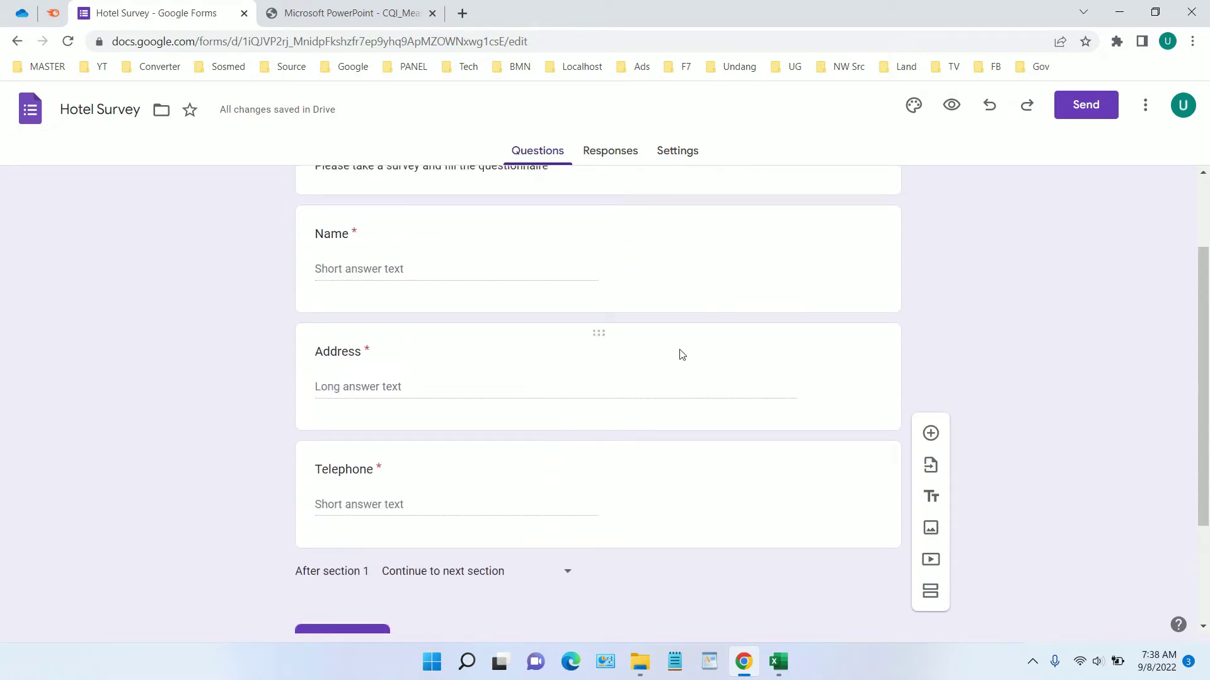
scroll(598, 512, down, 2)
click(593, 508)
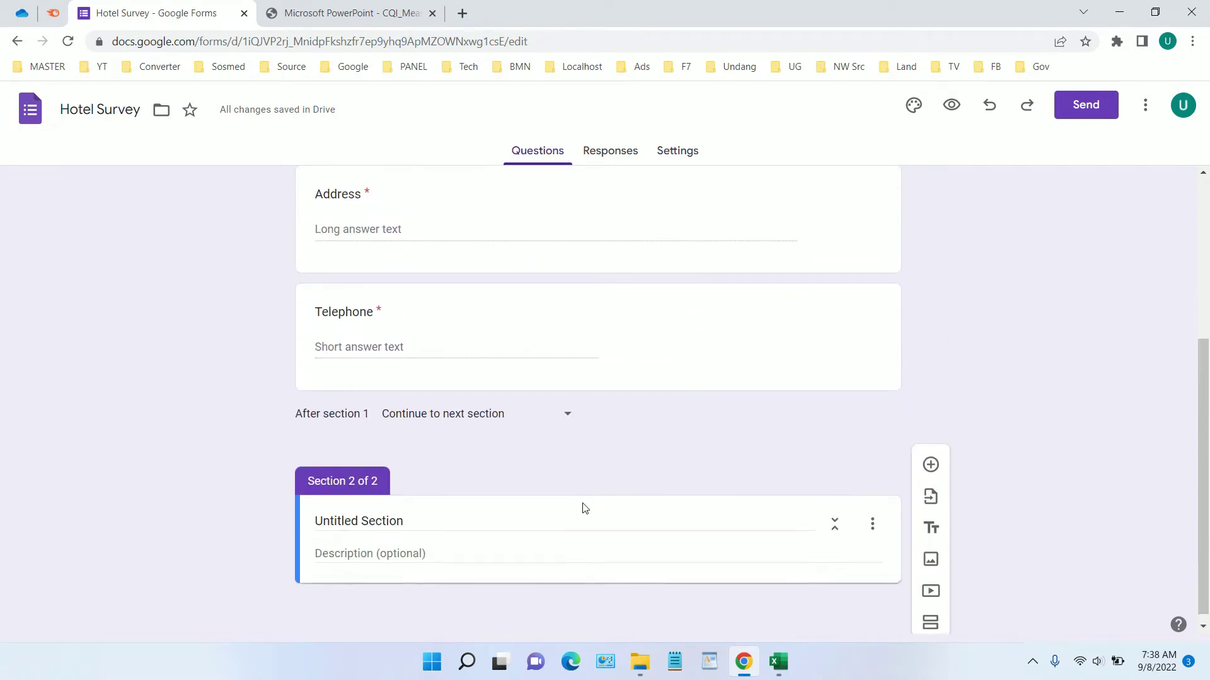
scroll(572, 519, up, 1)
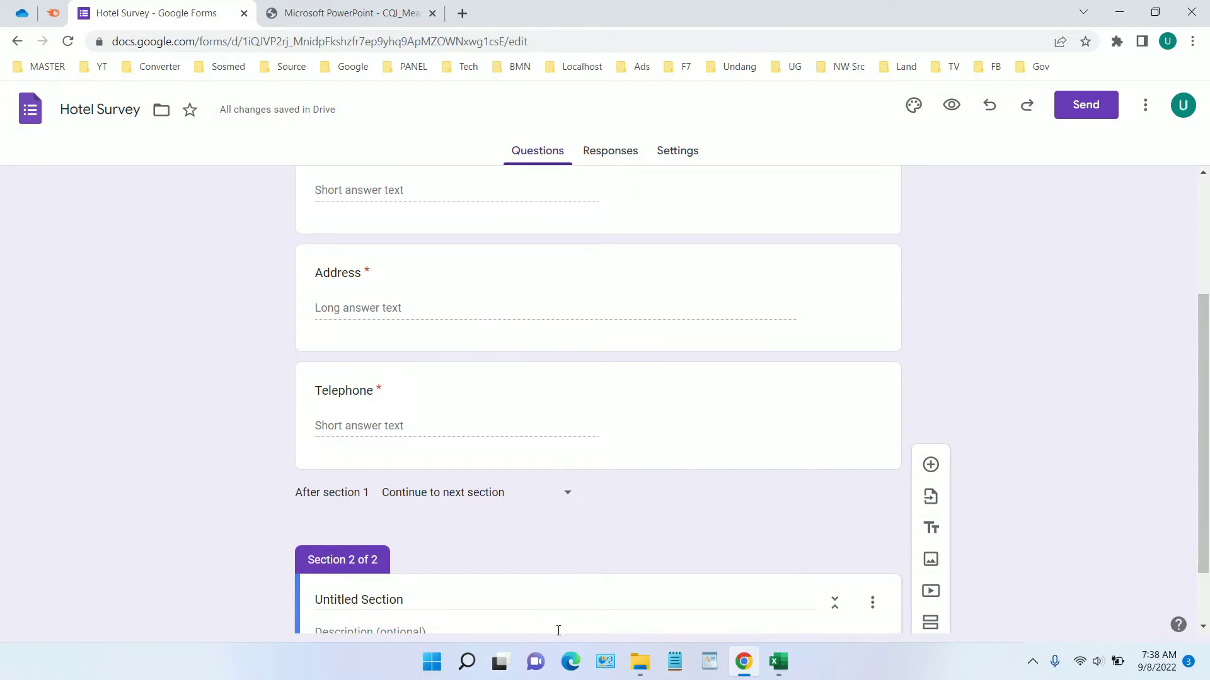
scroll(441, 567, down, 2)
drag(438, 526, 297, 531)
text(Fill This)
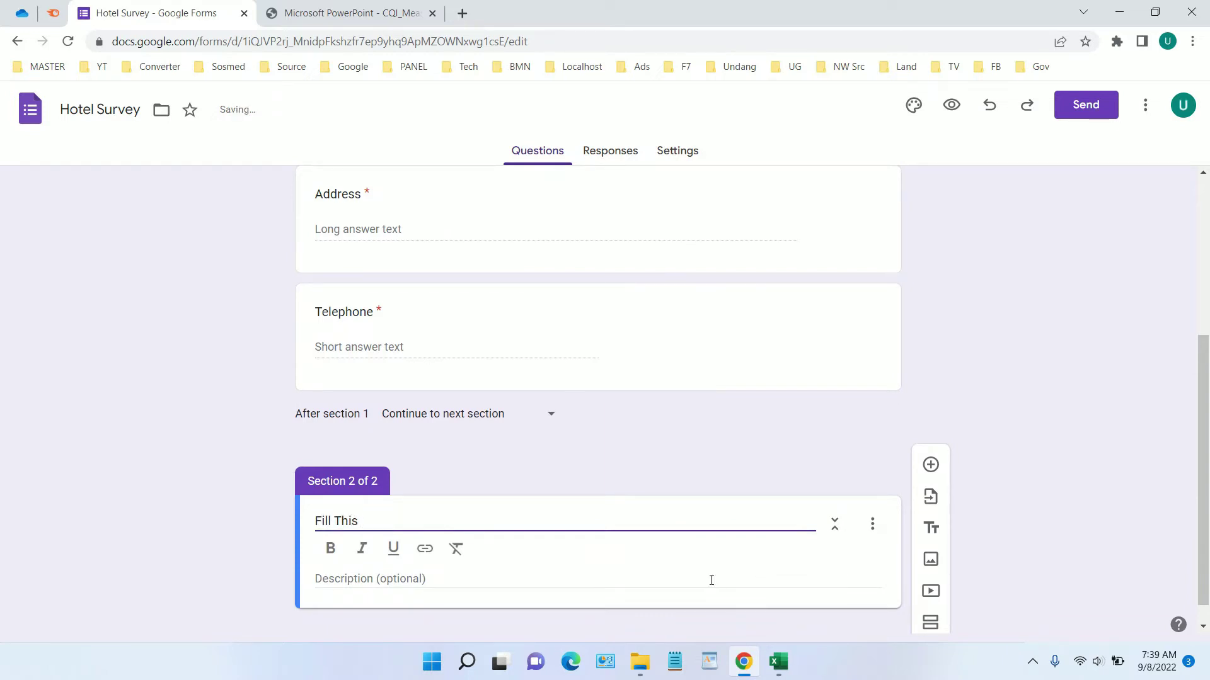
text( Questionnaire)
scroll(459, 523, down, 1)
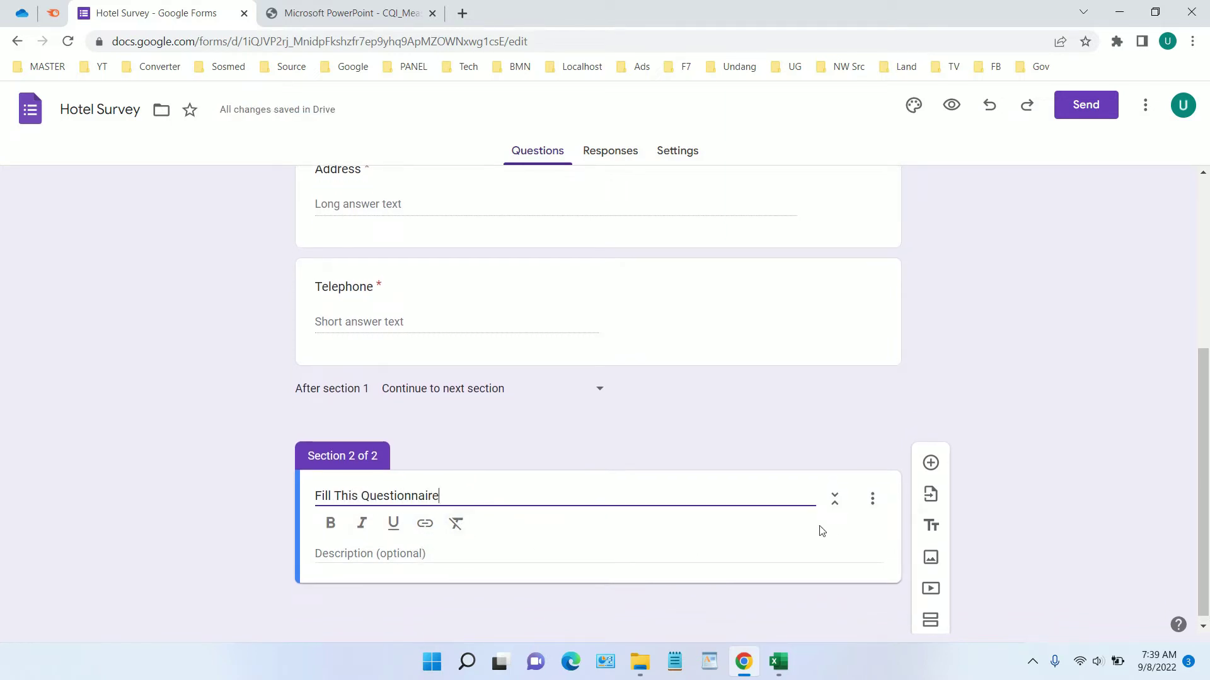
scroll(1014, 527, down, 1)
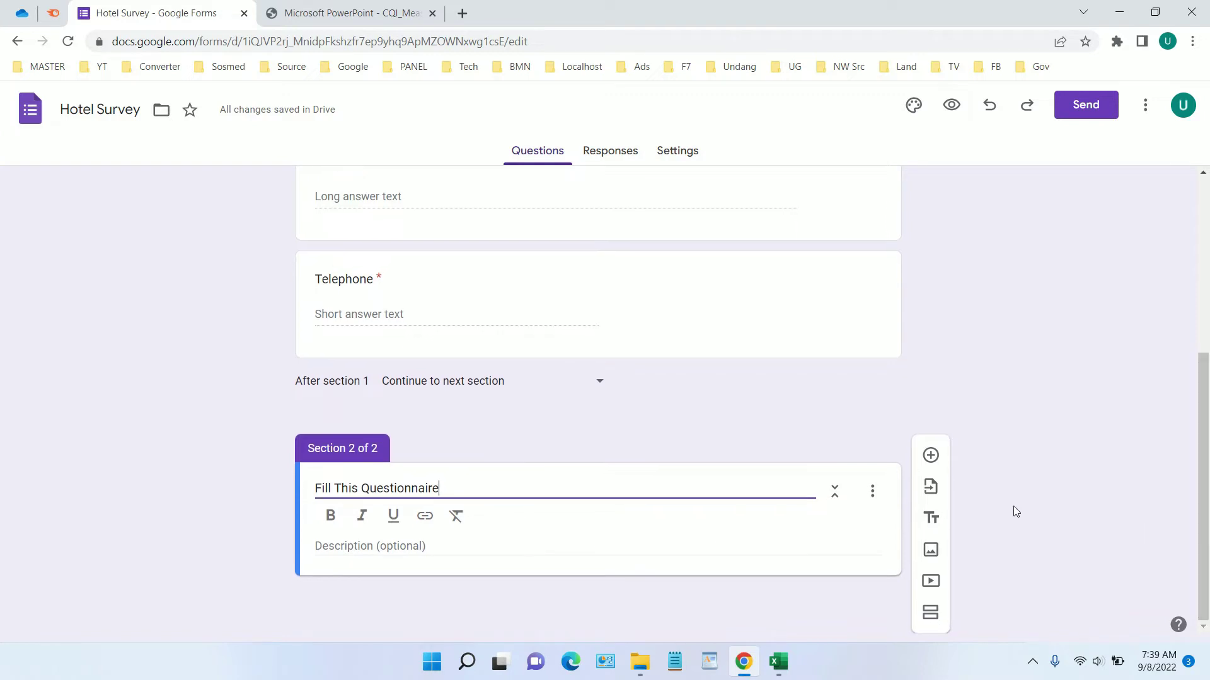
Add a question titled with PDF question 3, 'Please rate the convenience of our hours of service'
click(939, 457)
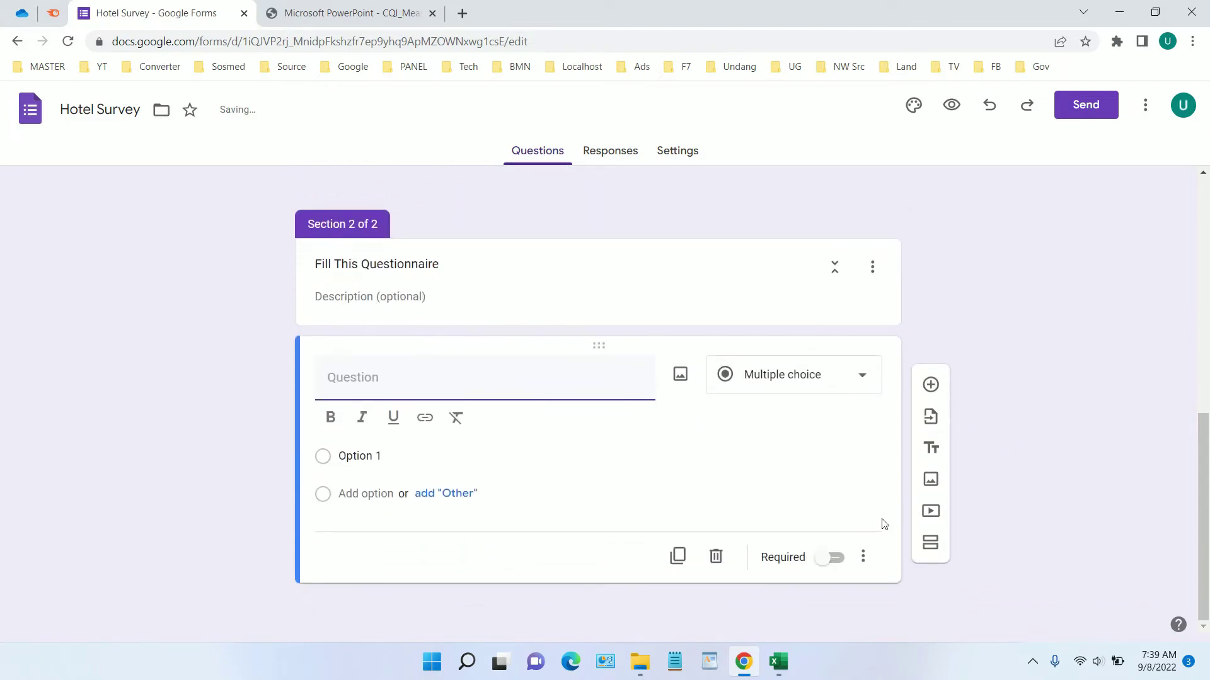
click(352, 12)
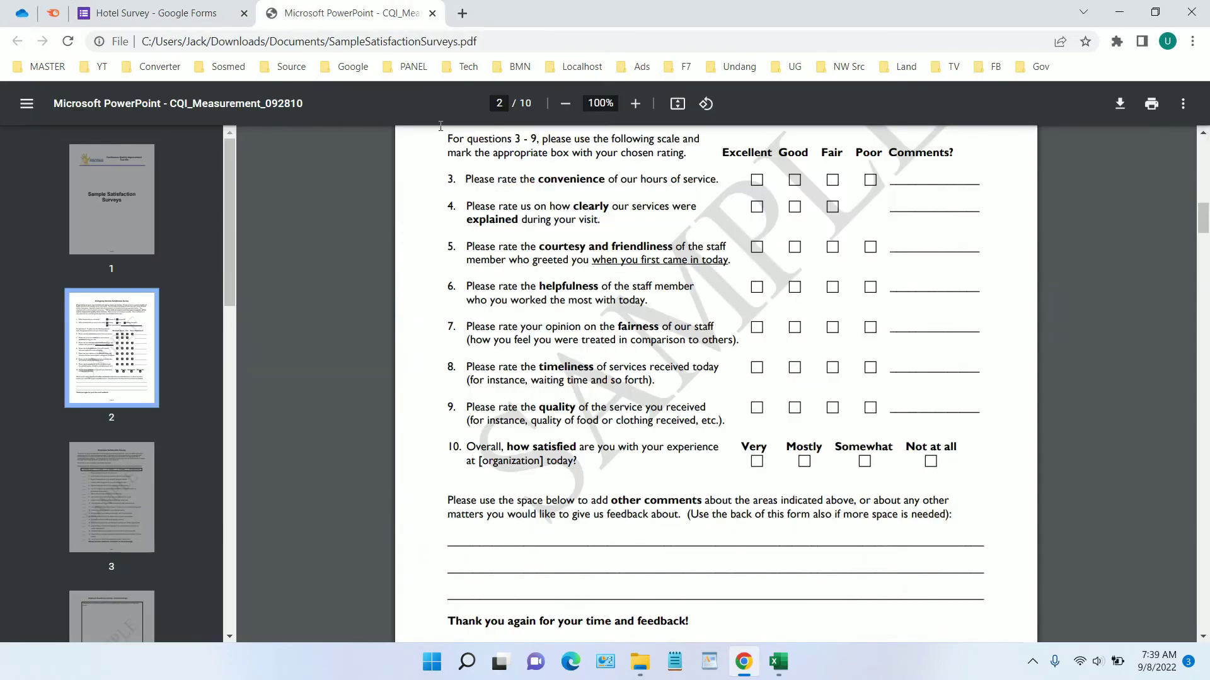
scroll(578, 292, up, 1)
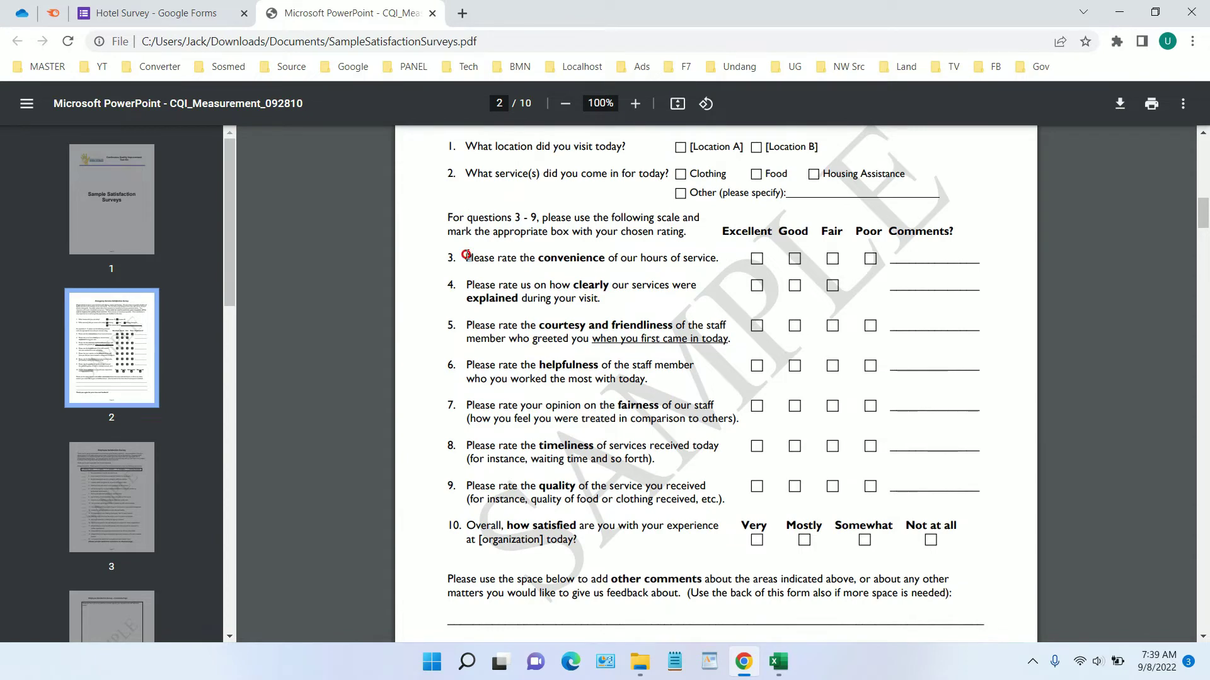
drag(466, 254, 717, 253)
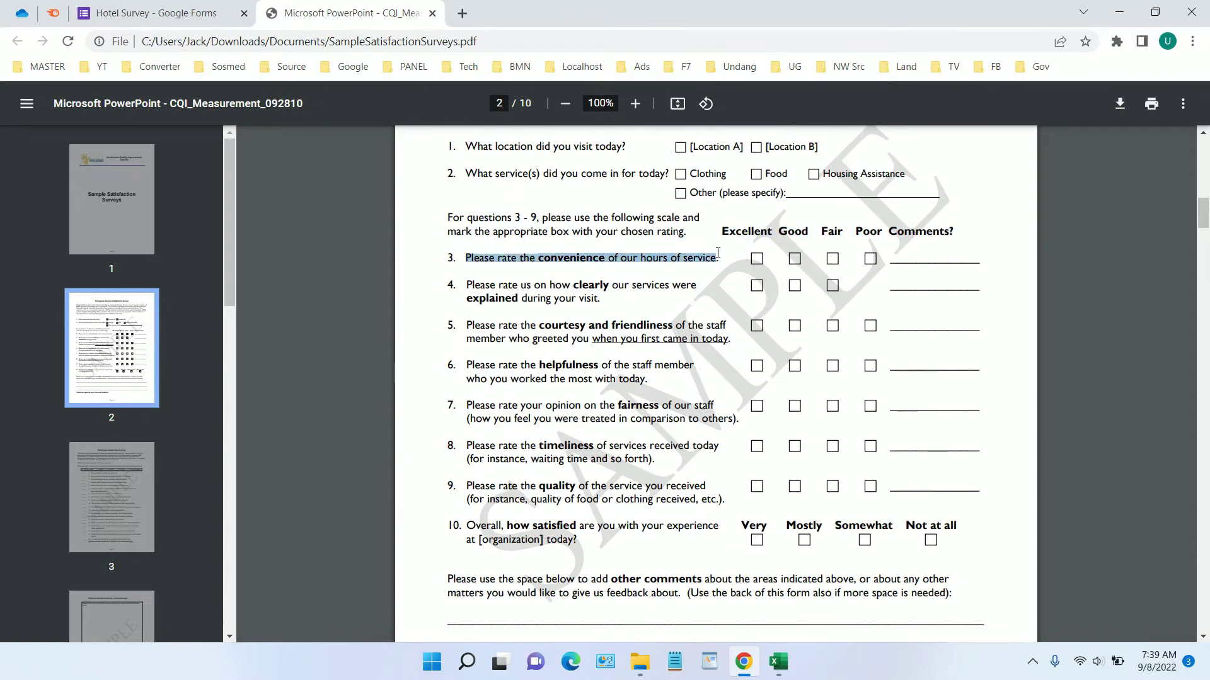
right_click(704, 255)
click(721, 267)
click(178, 12)
key(ctrl+v)
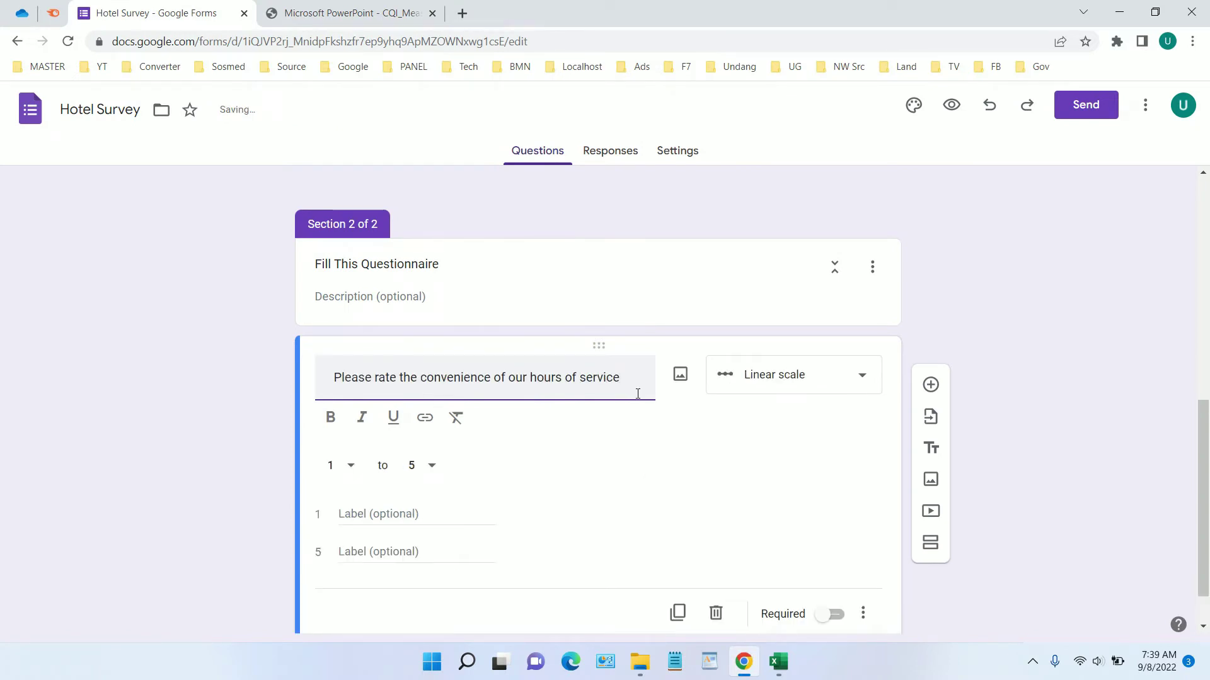
Append '!' to the title, keep Linear scale, and set the scale to 1–10
text(!)
click(768, 388)
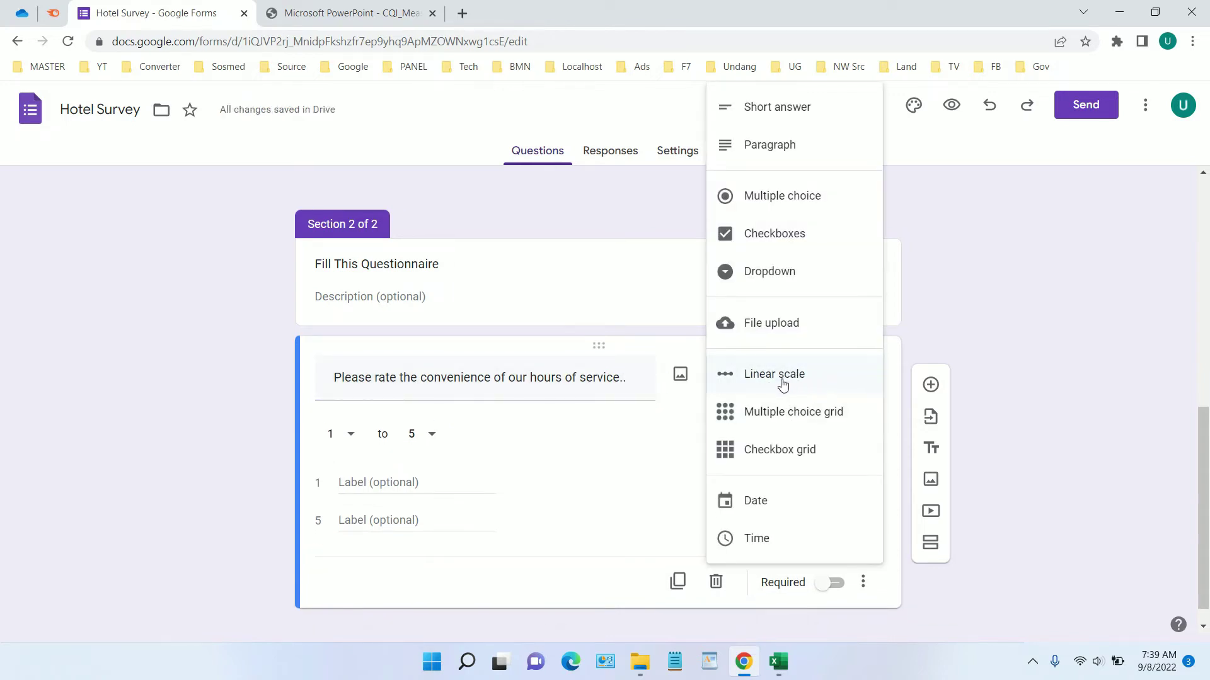
click(766, 379)
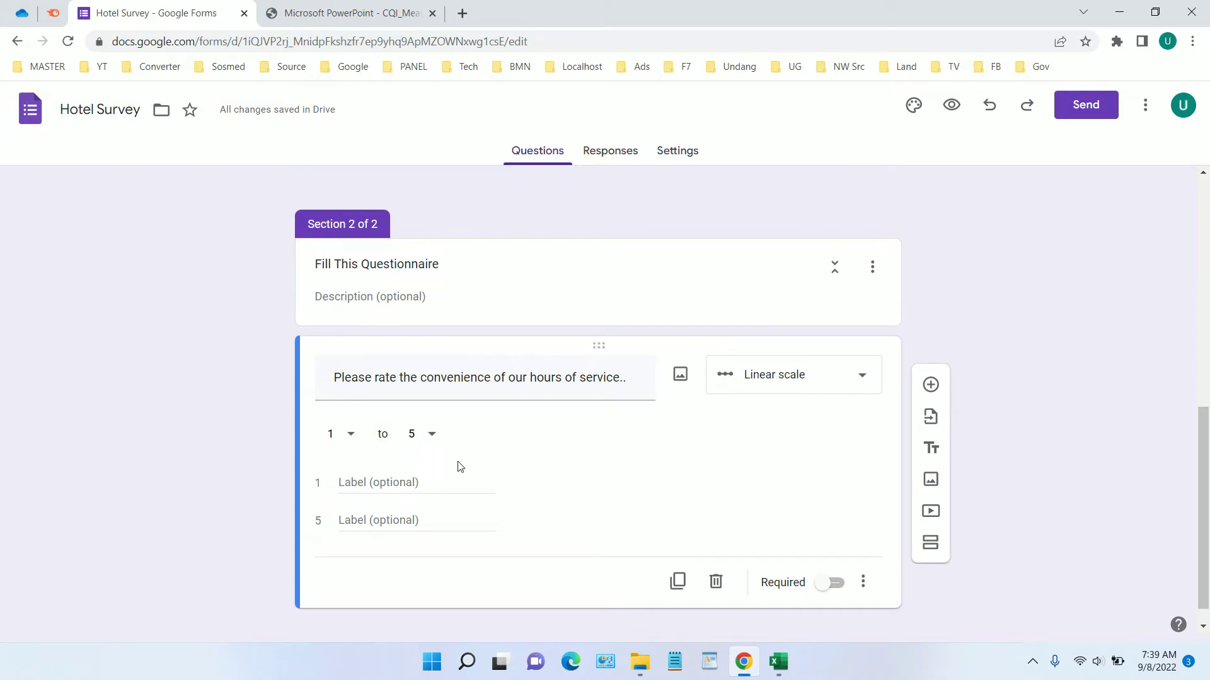
click(432, 437)
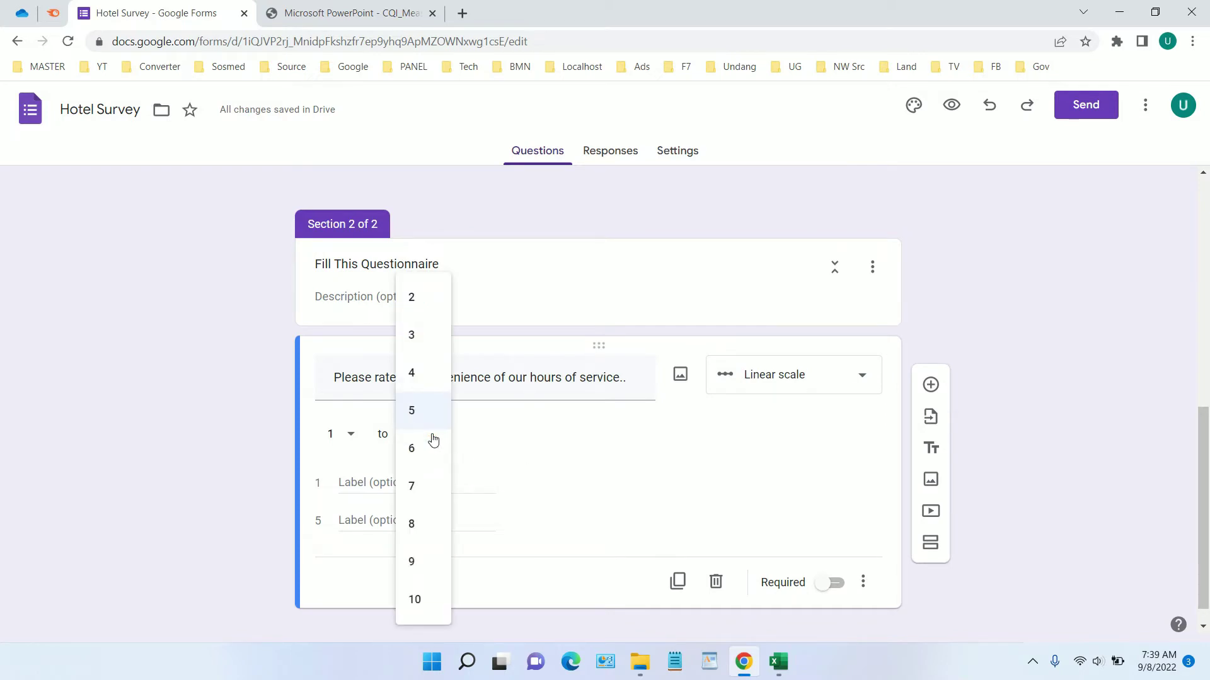
click(417, 599)
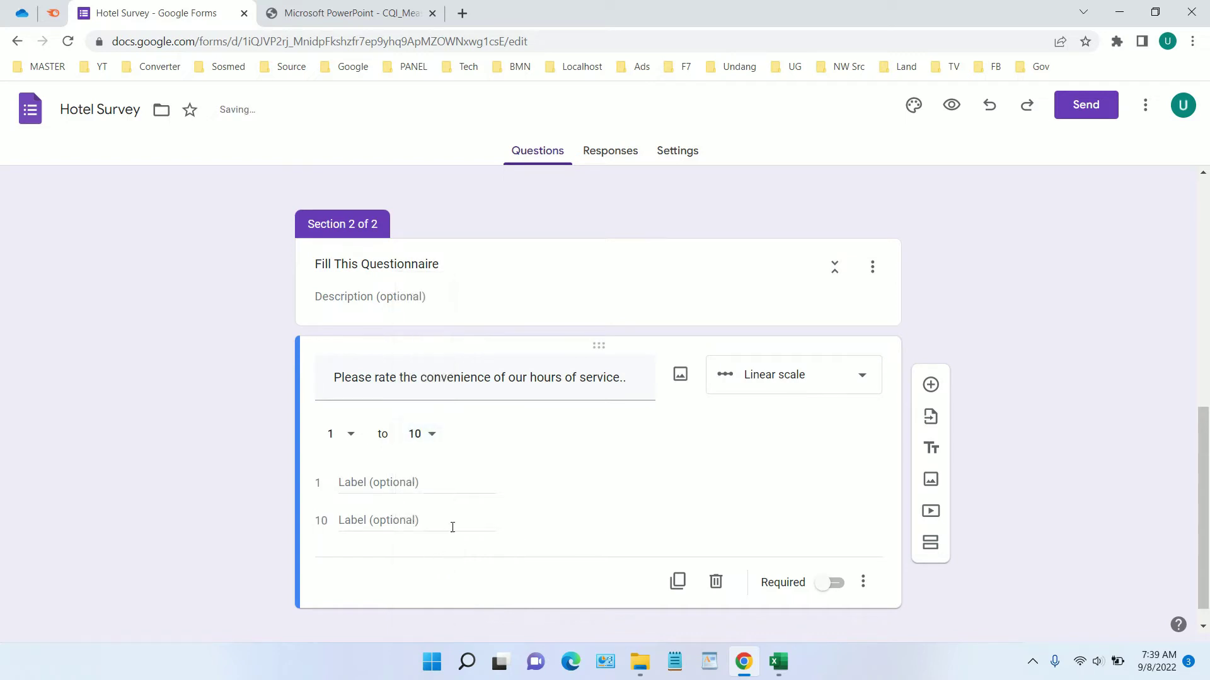
Label the scale ends Low and High and make the question required
click(427, 485)
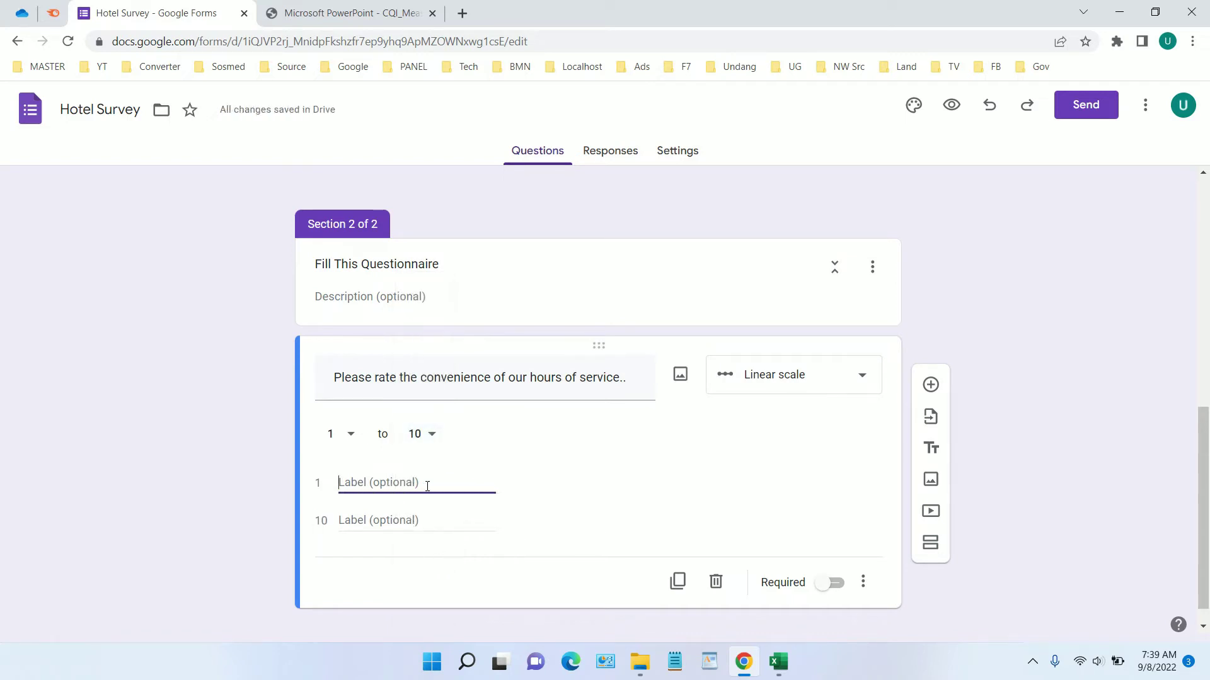
text(Low)
right_click(401, 485)
click(388, 522)
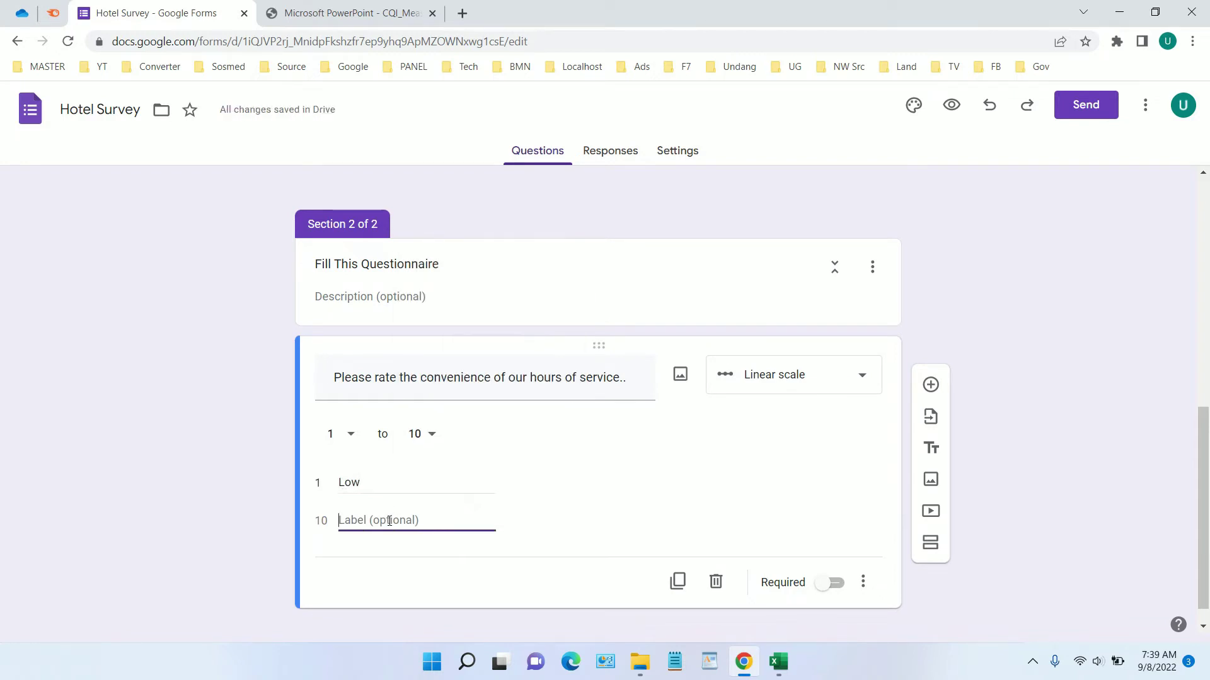
text(High)
click(831, 583)
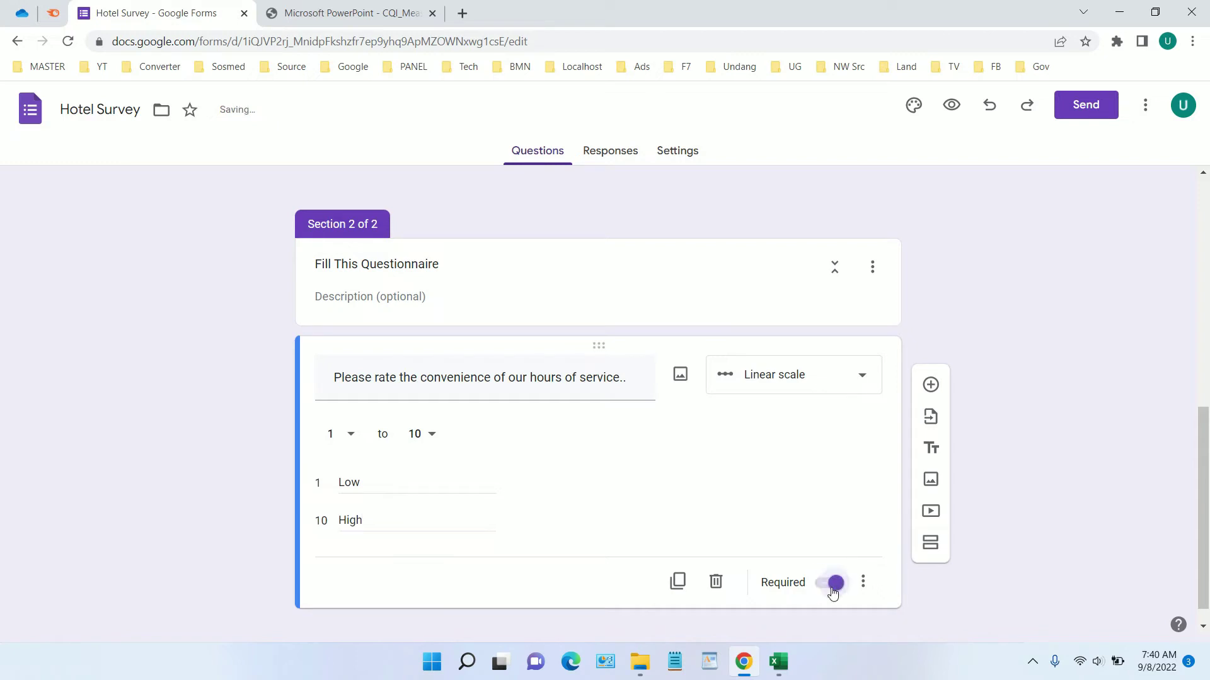
scroll(827, 512, down, 1)
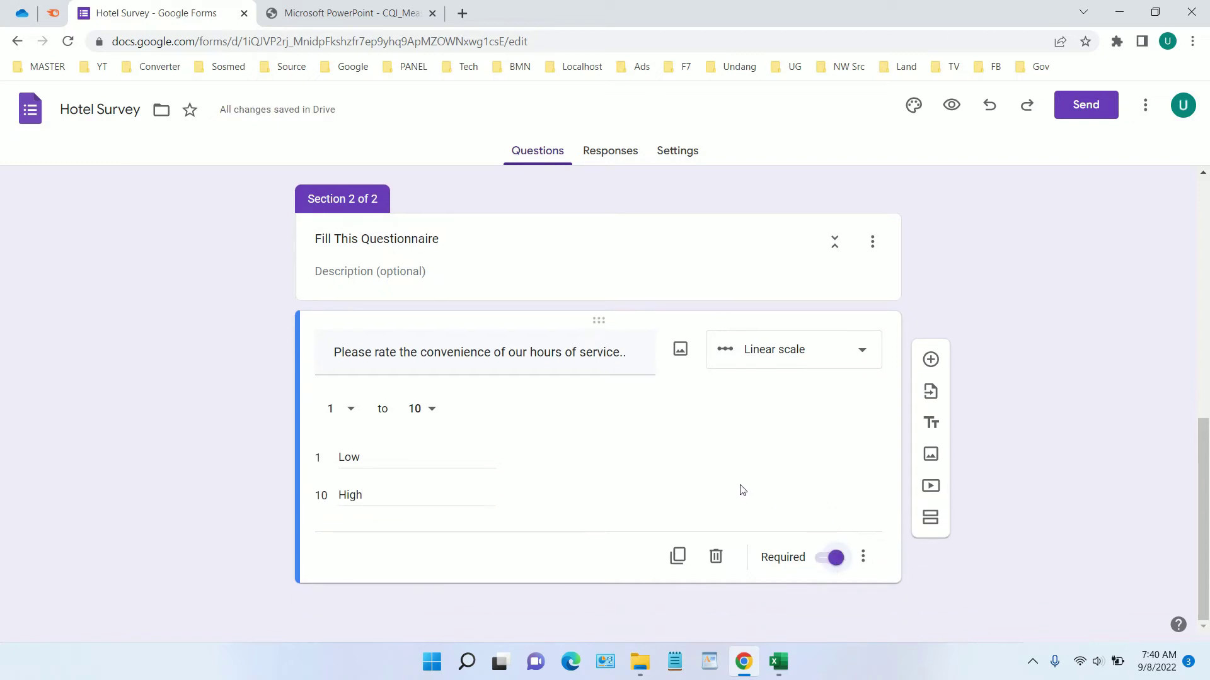
Add a blank multiple-choice question below the hours-of-service rating, briefly moving it above and back
click(931, 359)
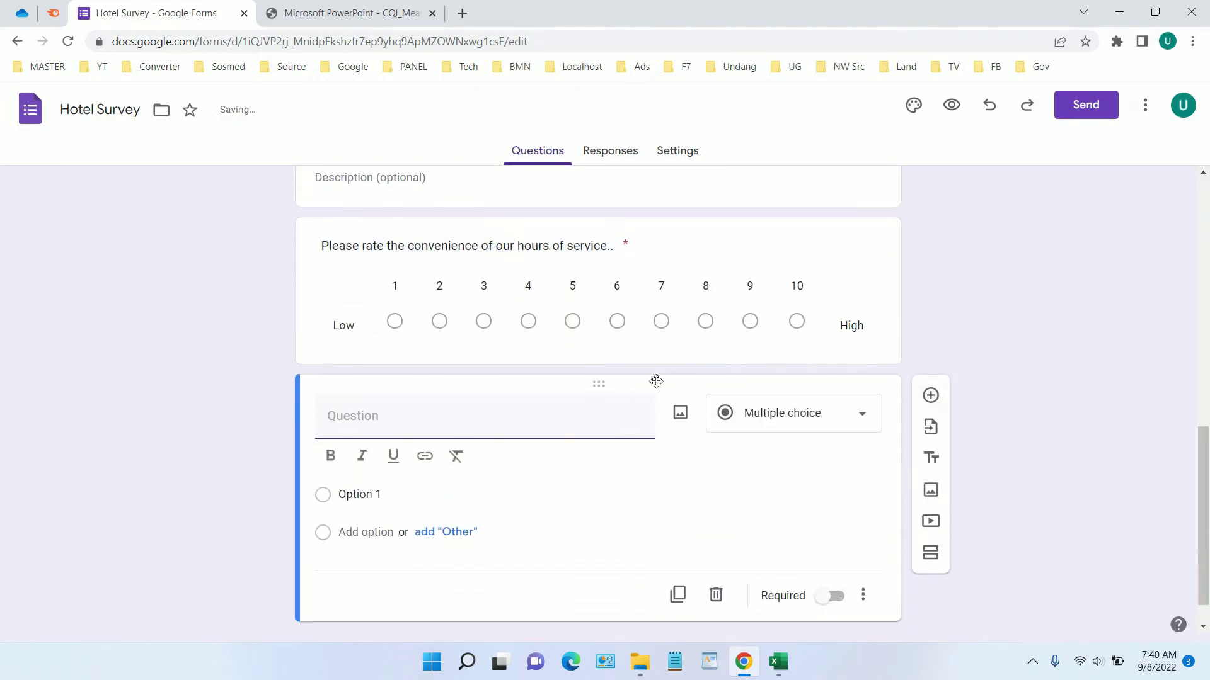
drag(599, 391, 624, 421)
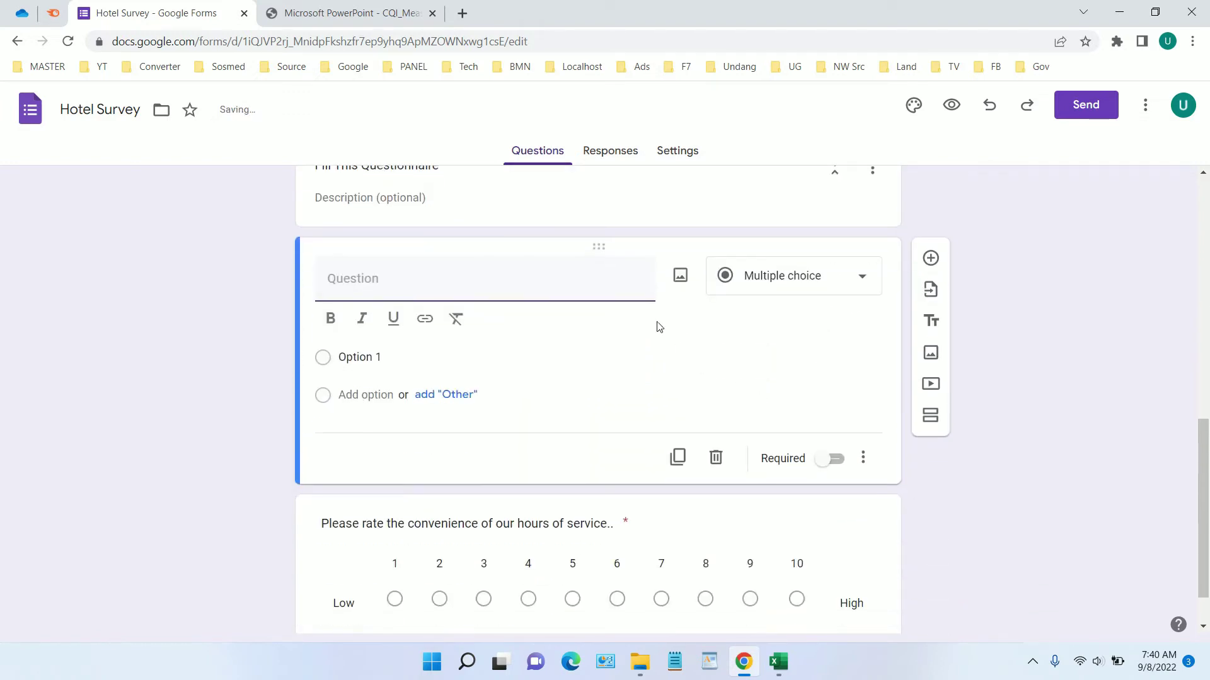
drag(603, 251, 575, 481)
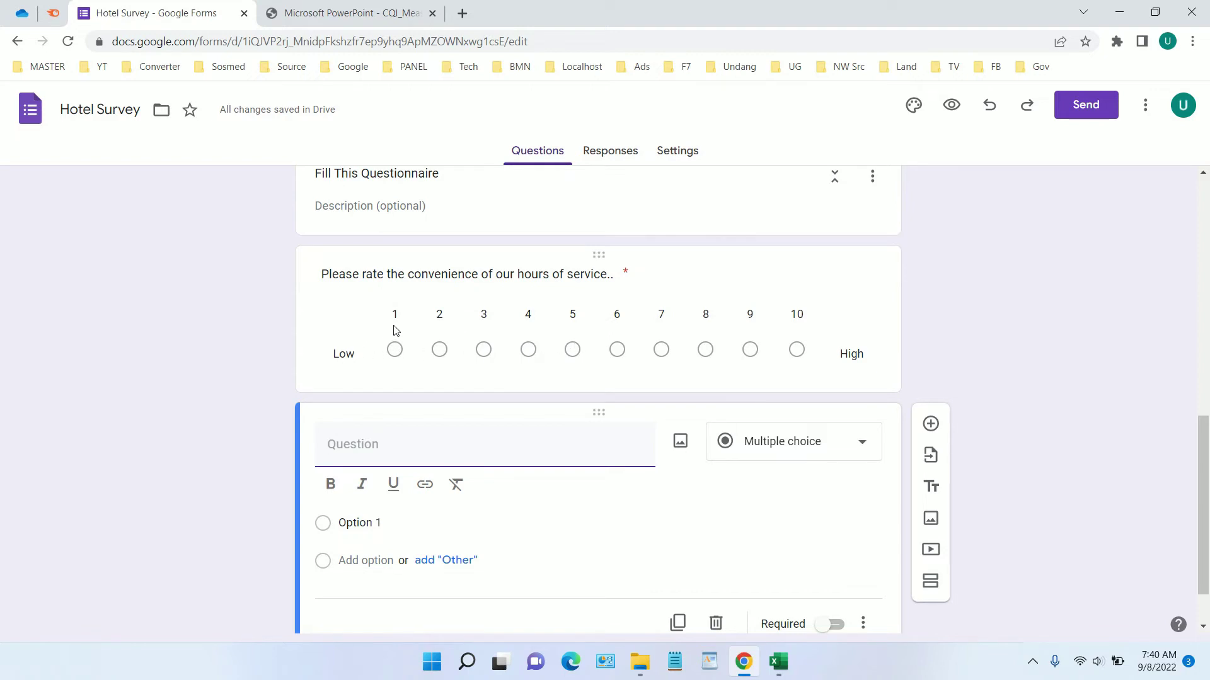
scroll(812, 337, down, 1)
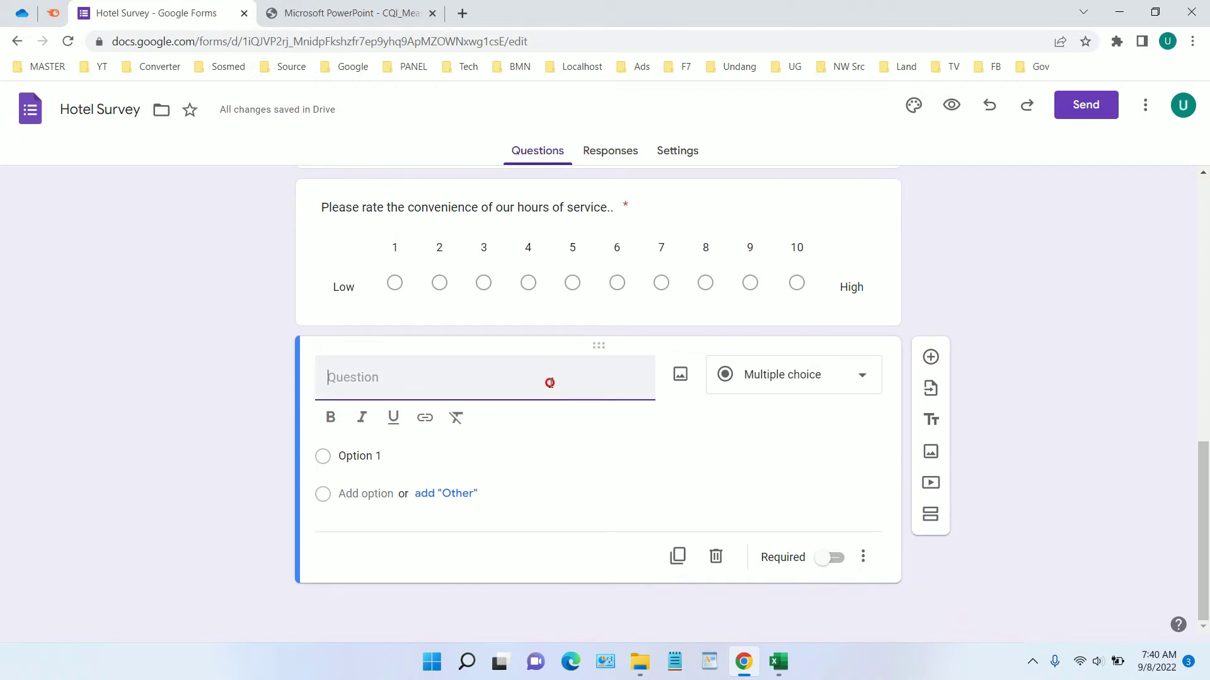
Copy question 4 about how clearly services were explained from the sample PDF into the new question
click(364, 8)
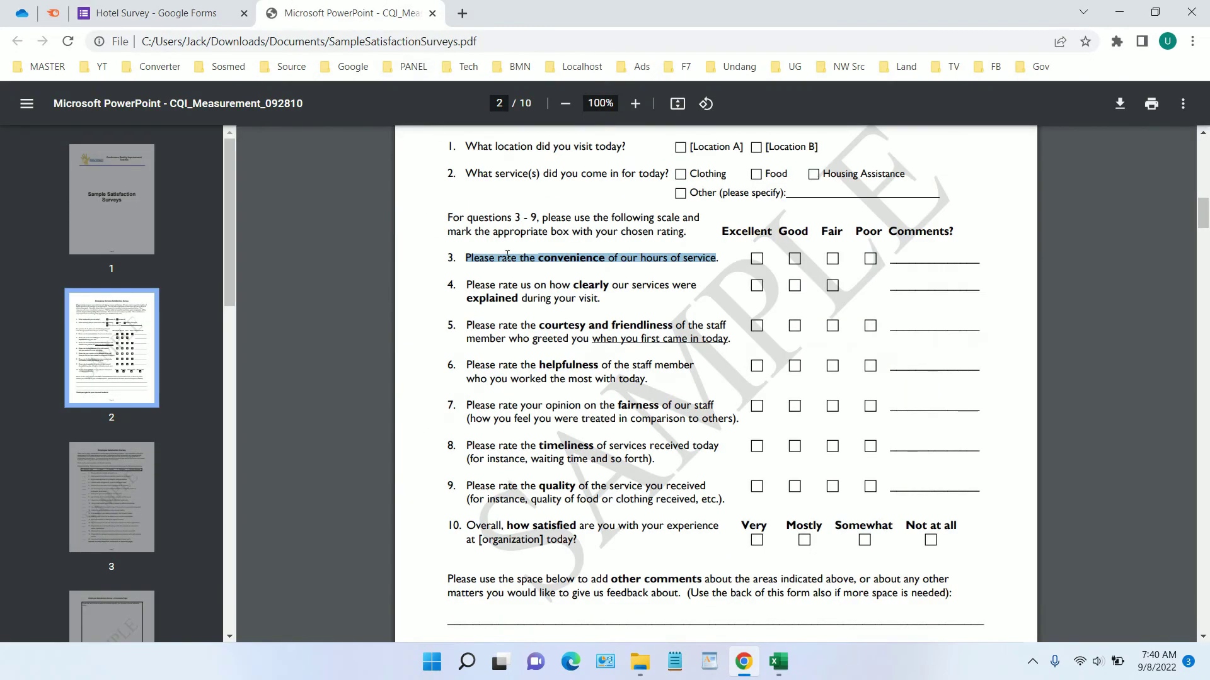
mouse_move(614, 301)
mouse_down()
mouse_move(480, 284)
mouse_move(611, 289)
mouse_move(607, 303)
mouse_up()
click(476, 285)
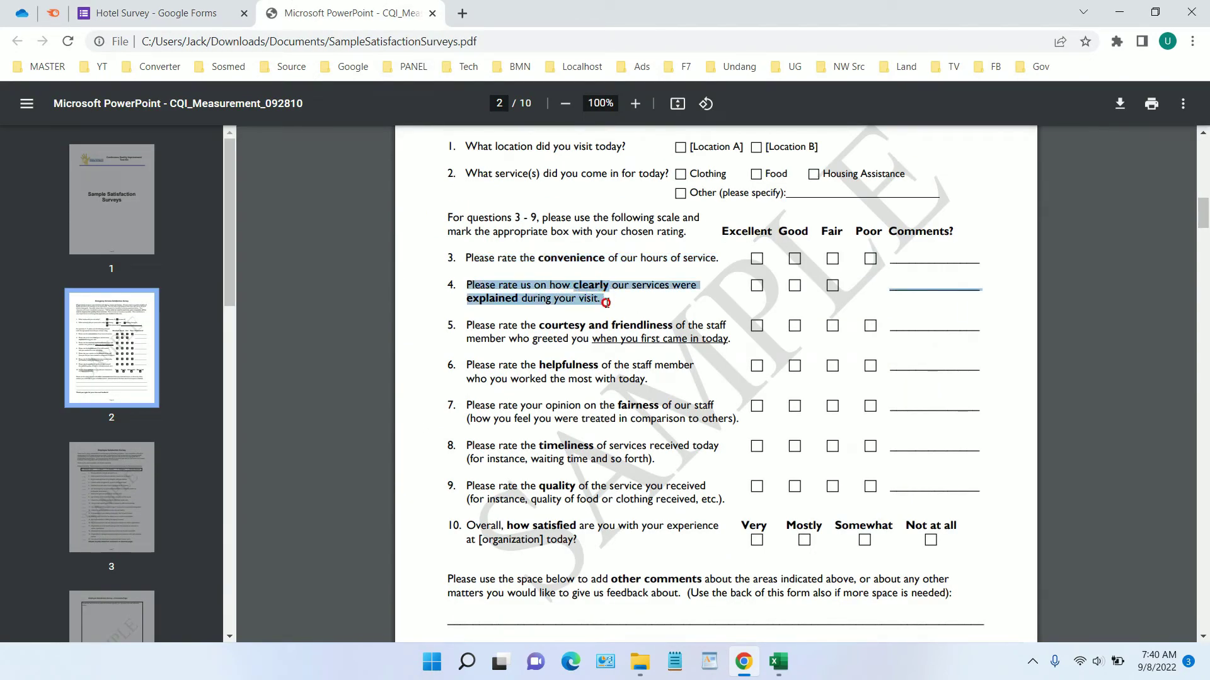
right_click(602, 298)
click(624, 308)
click(189, 12)
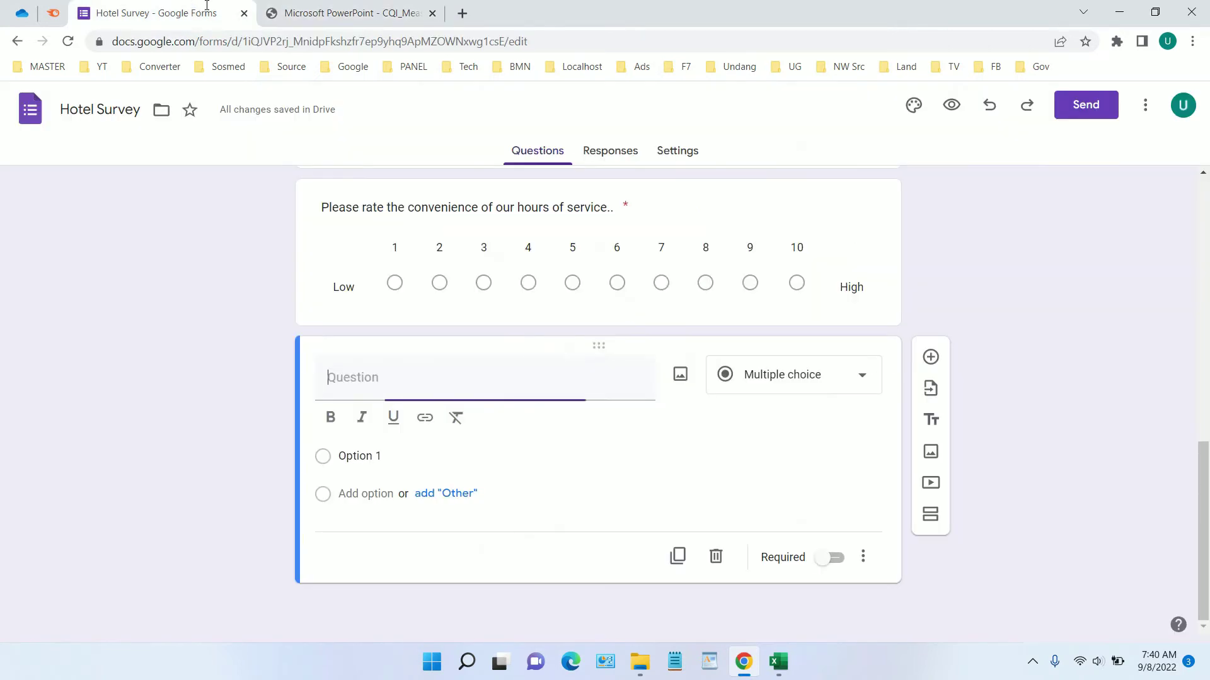
key(ctrl+v)
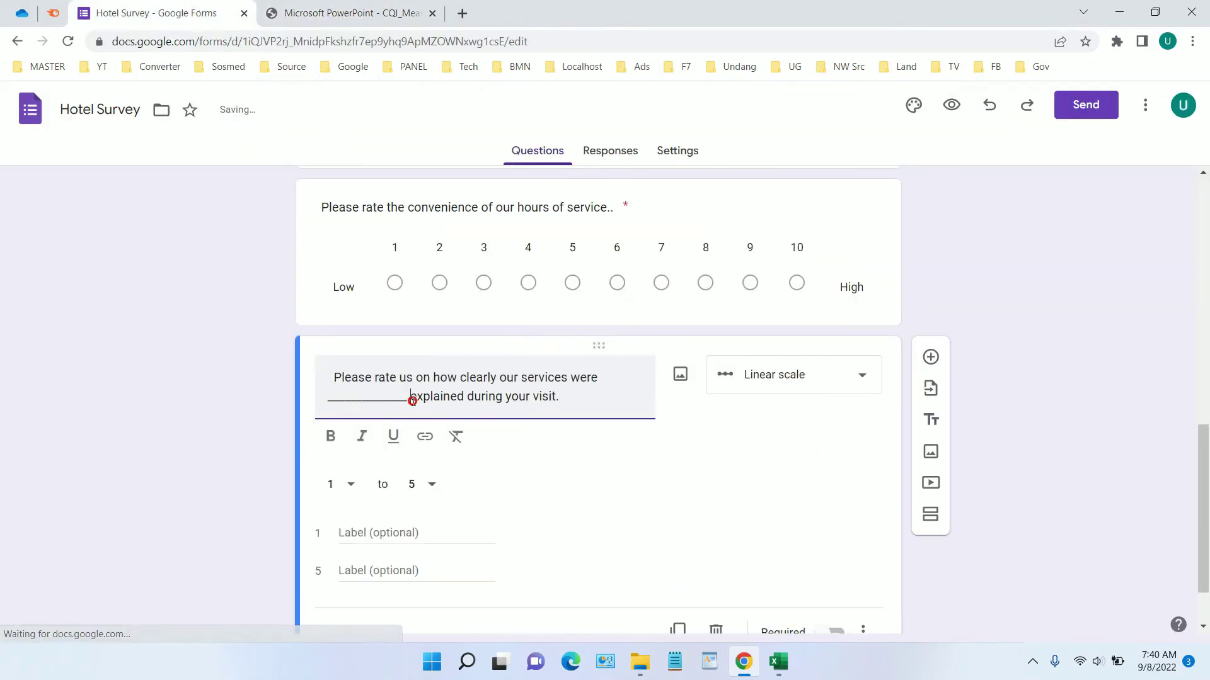
Remove the underscore blank and leading space from the pasted services-explained question text
drag(411, 397, 333, 397)
key(BackSpace)
key(BackSpace)
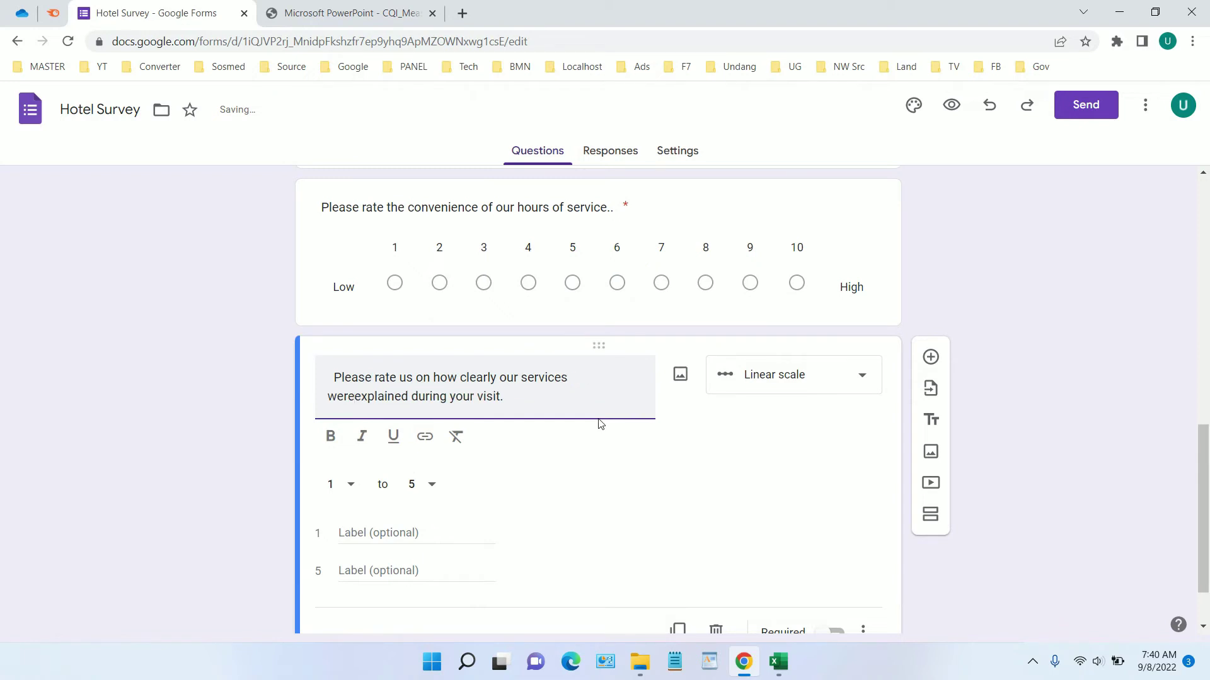
click(330, 376)
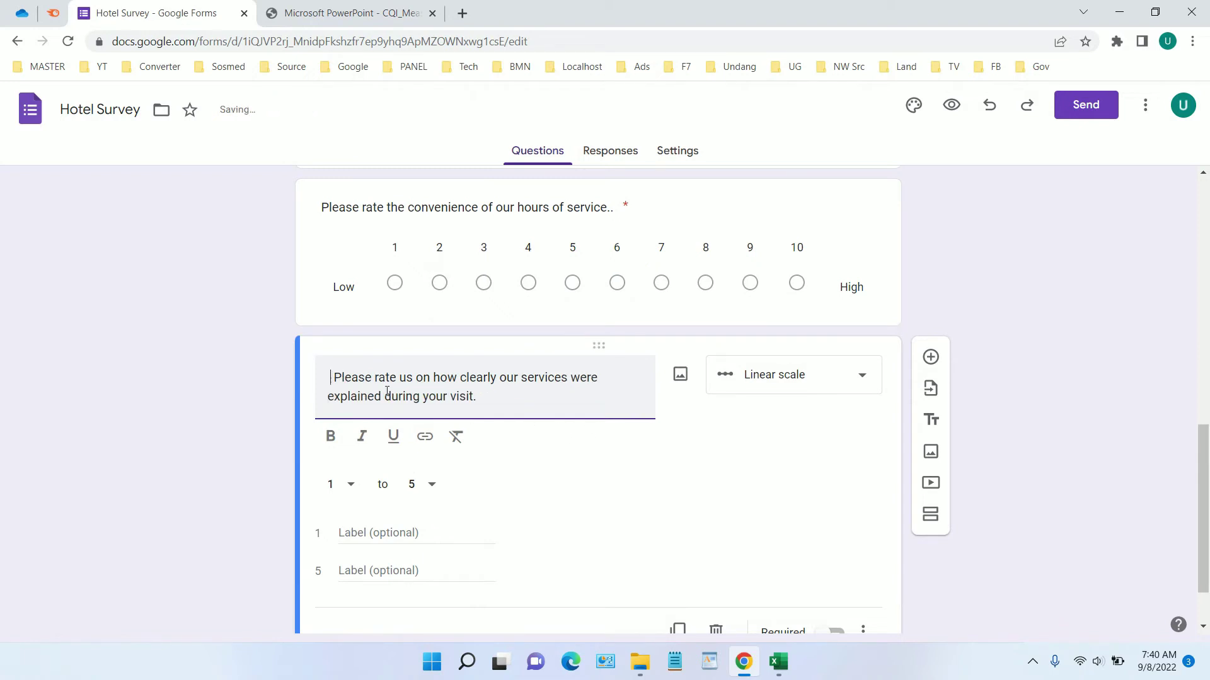
key(BackSpace)
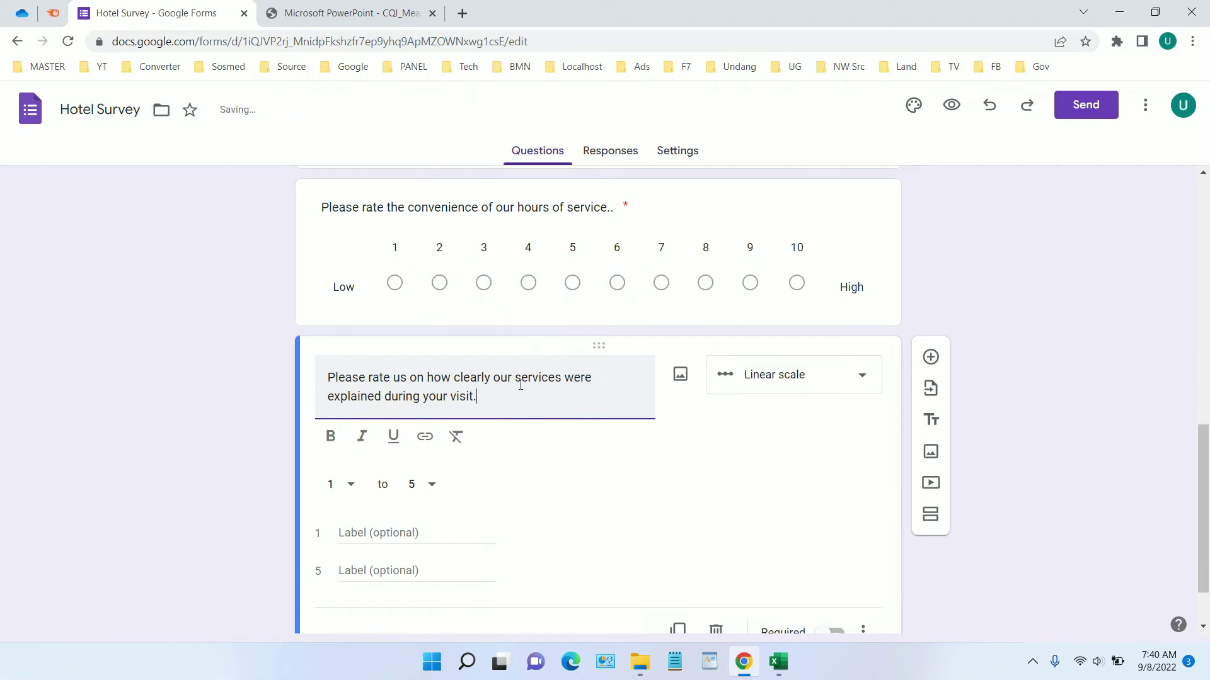
Set the scale to run 1 to 10, labelled Low and High
scroll(521, 386, down, 1)
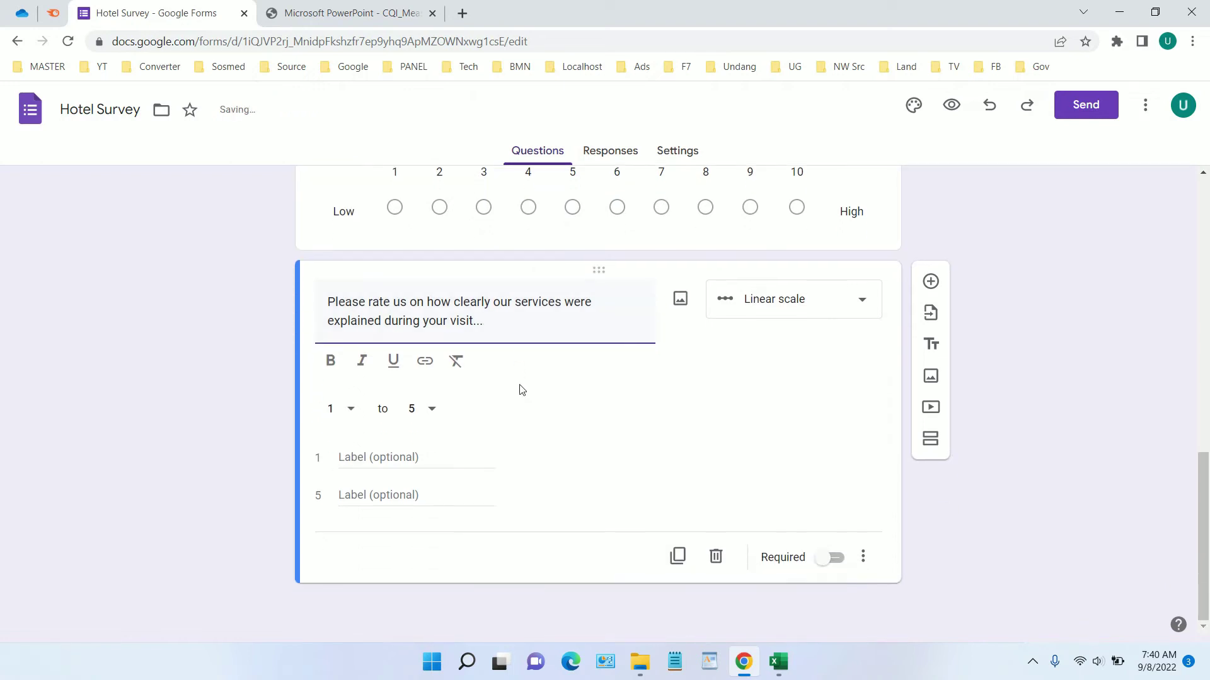
click(419, 409)
click(423, 597)
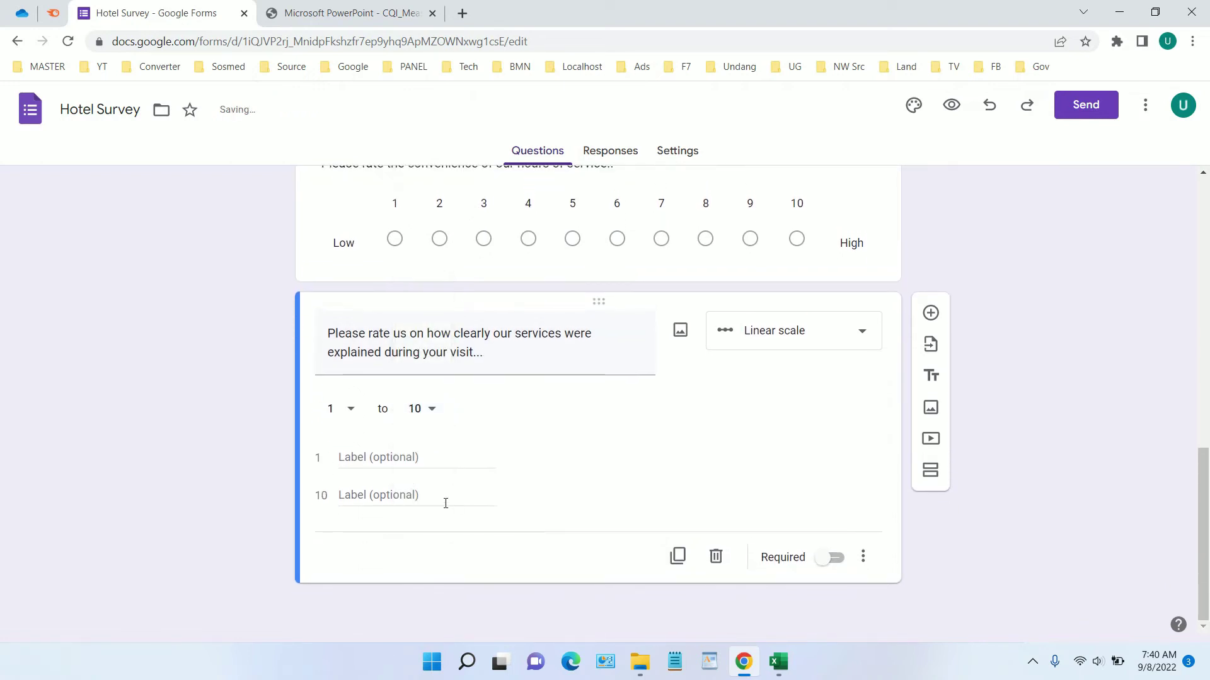
click(413, 458)
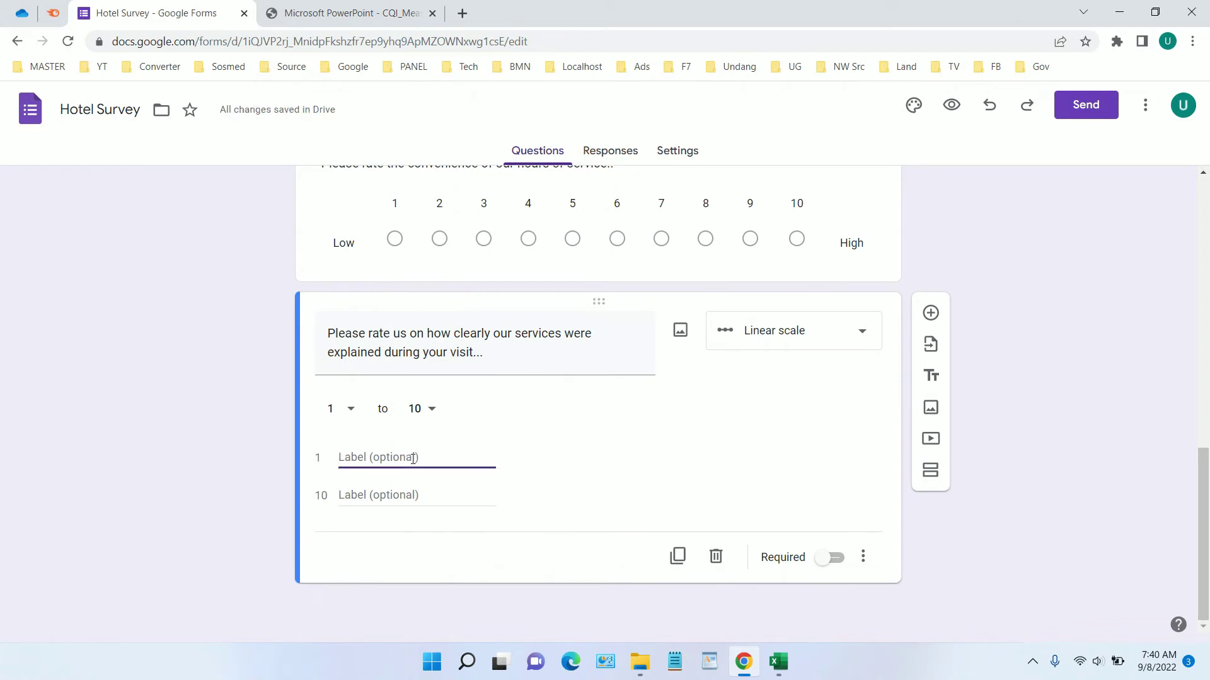
text(Low)
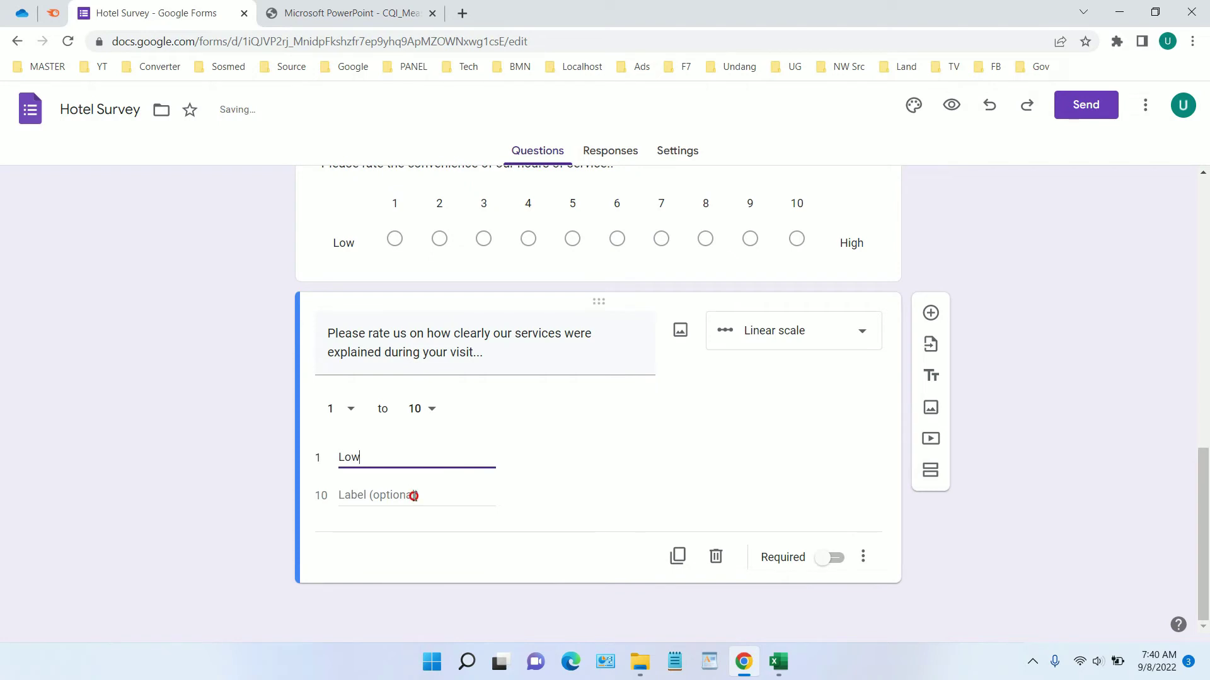
click(414, 496)
text(High)
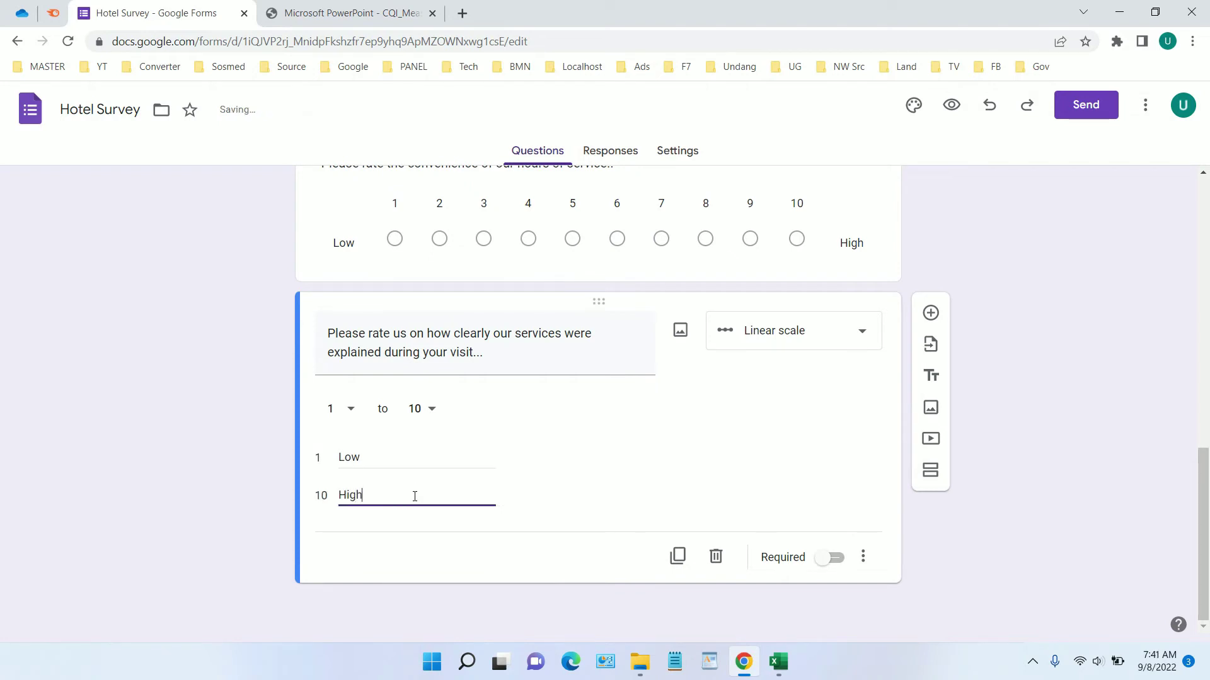
Make the services-explained question required and add another blank question below
click(827, 560)
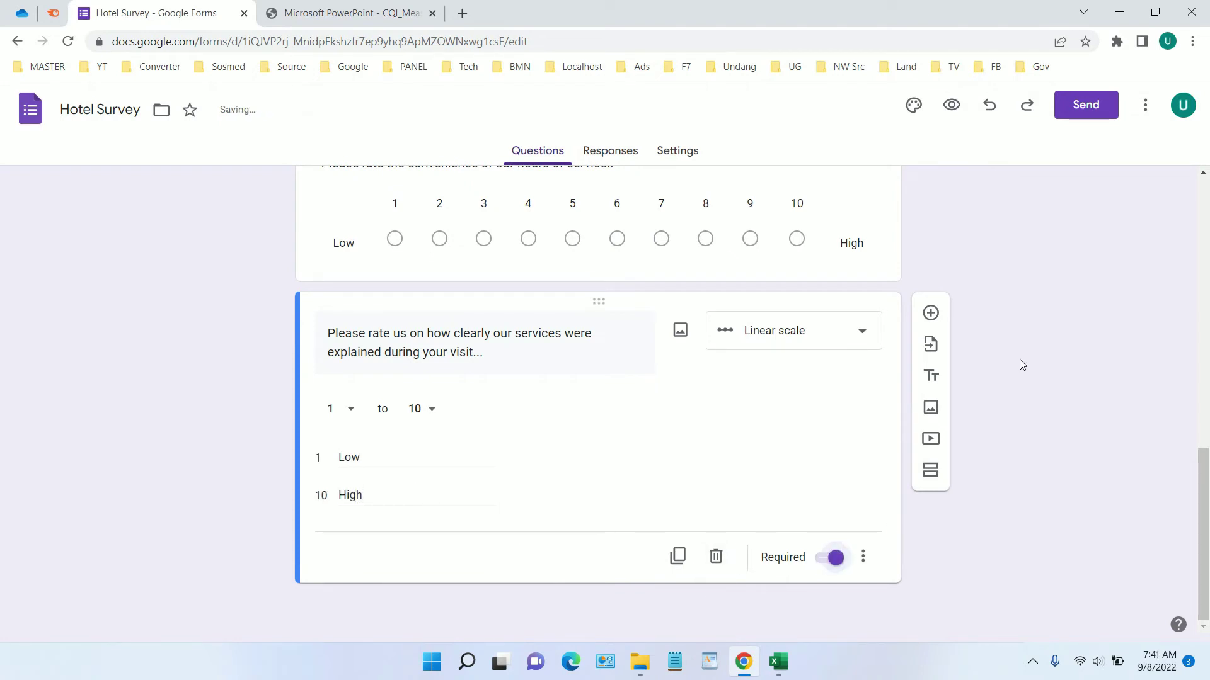
click(931, 312)
scroll(970, 340, up, 3)
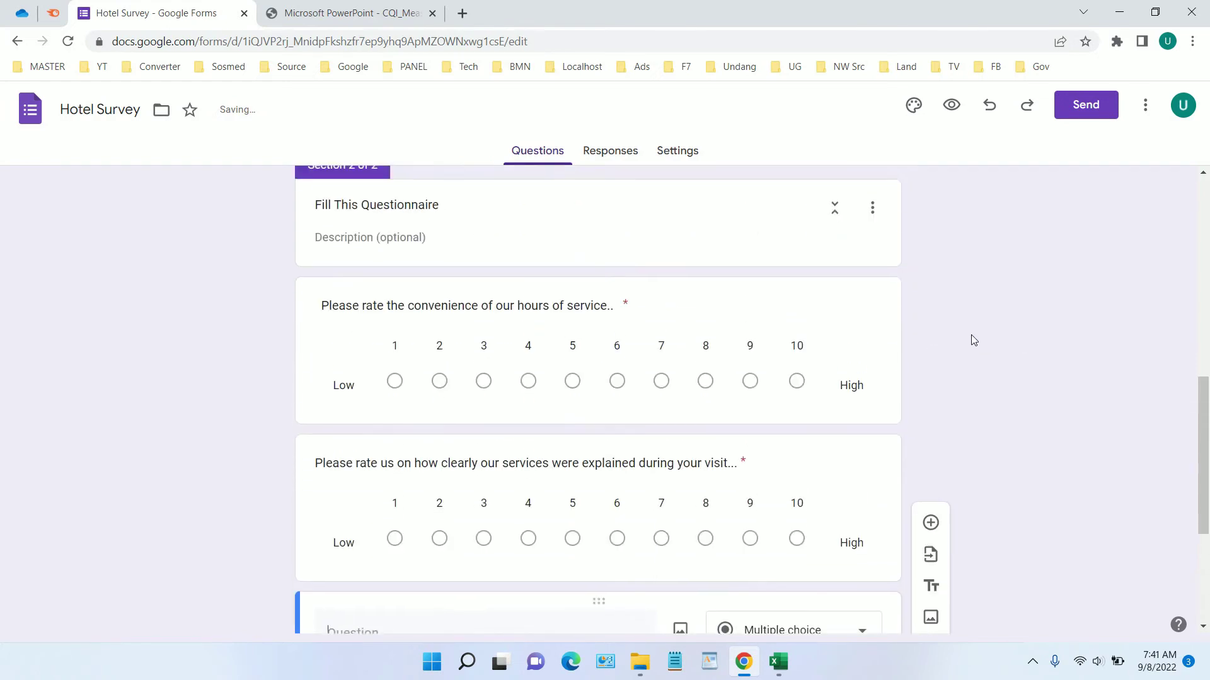
scroll(973, 340, down, 4)
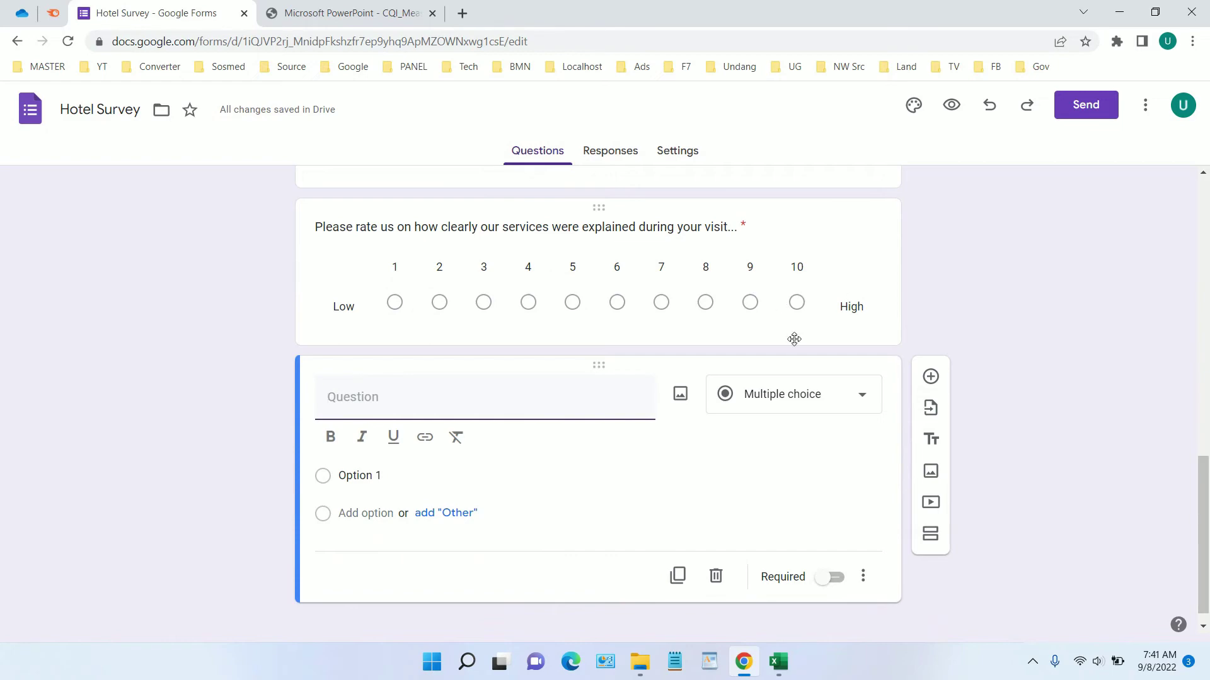
Copy question 5 on staff courtesy and friendliness from the sample PDF into the new question
click(335, 8)
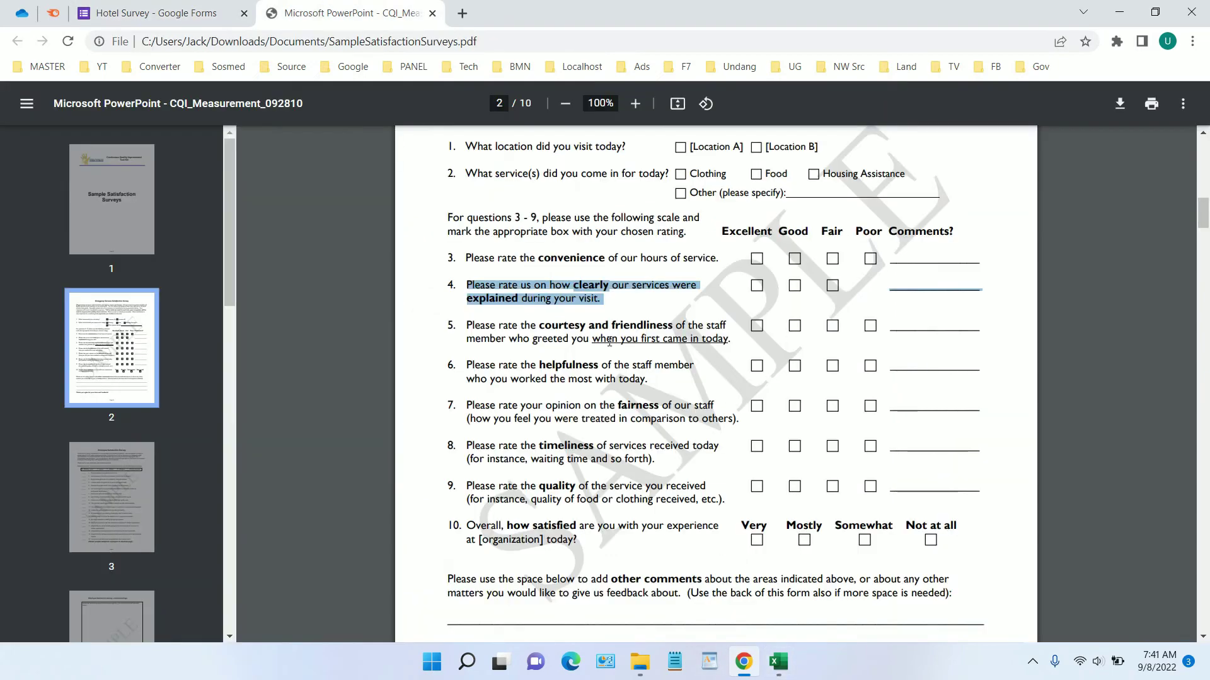
drag(730, 339, 469, 326)
right_click(492, 342)
click(492, 342)
click(221, 8)
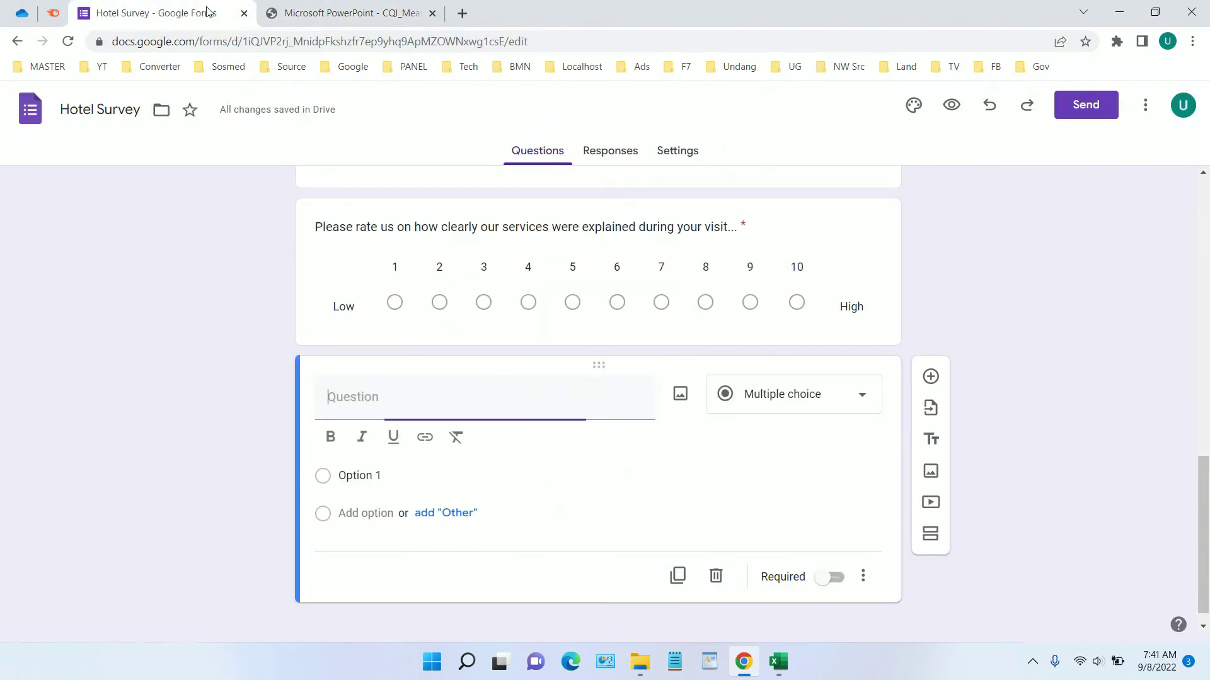
key(ctrl+v)
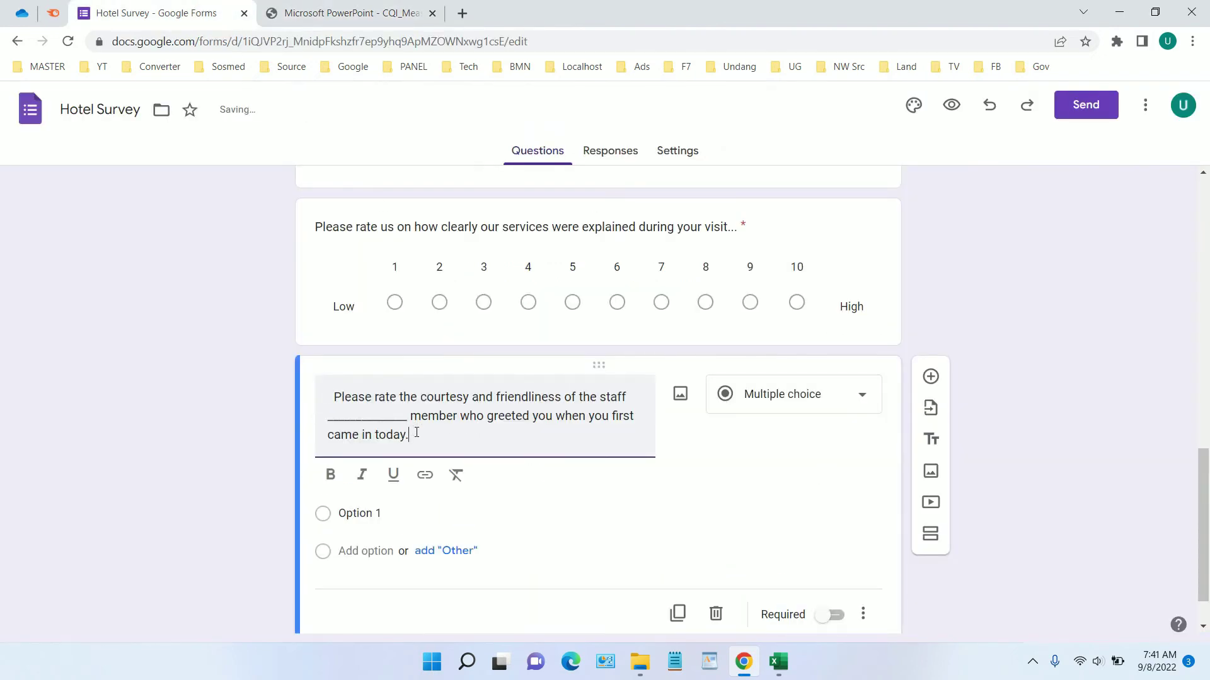
Remove the underscore blank and leading space from the courtesy question text
text(..)
drag(411, 422, 319, 418)
key(BackSpace)
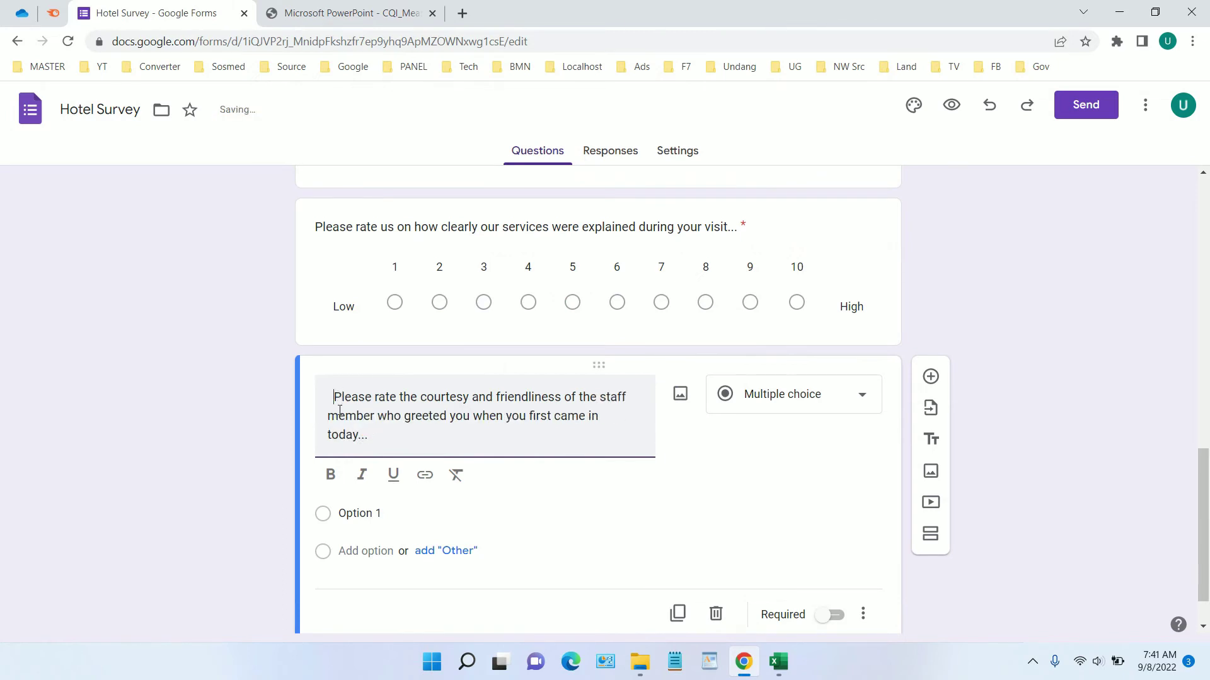
key(BackSpace)
scroll(498, 435, down, 1)
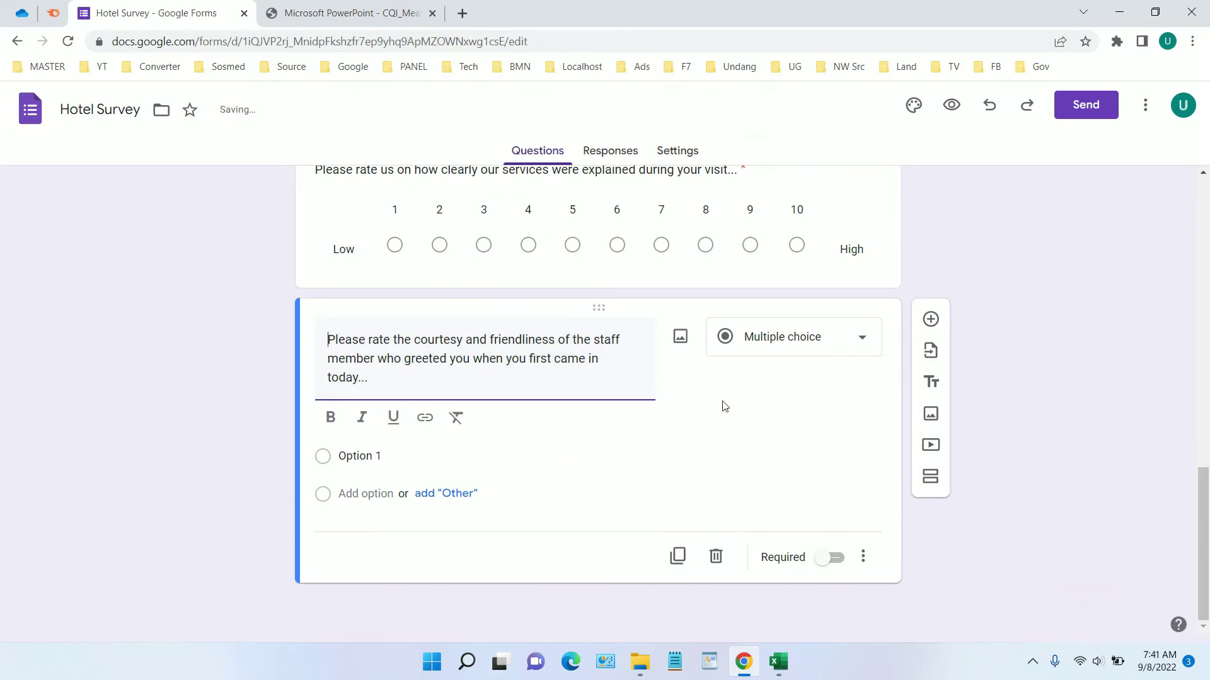
Make the courtesy question a required 1–10 linear scale labelled Low and High, then add a question below
click(819, 346)
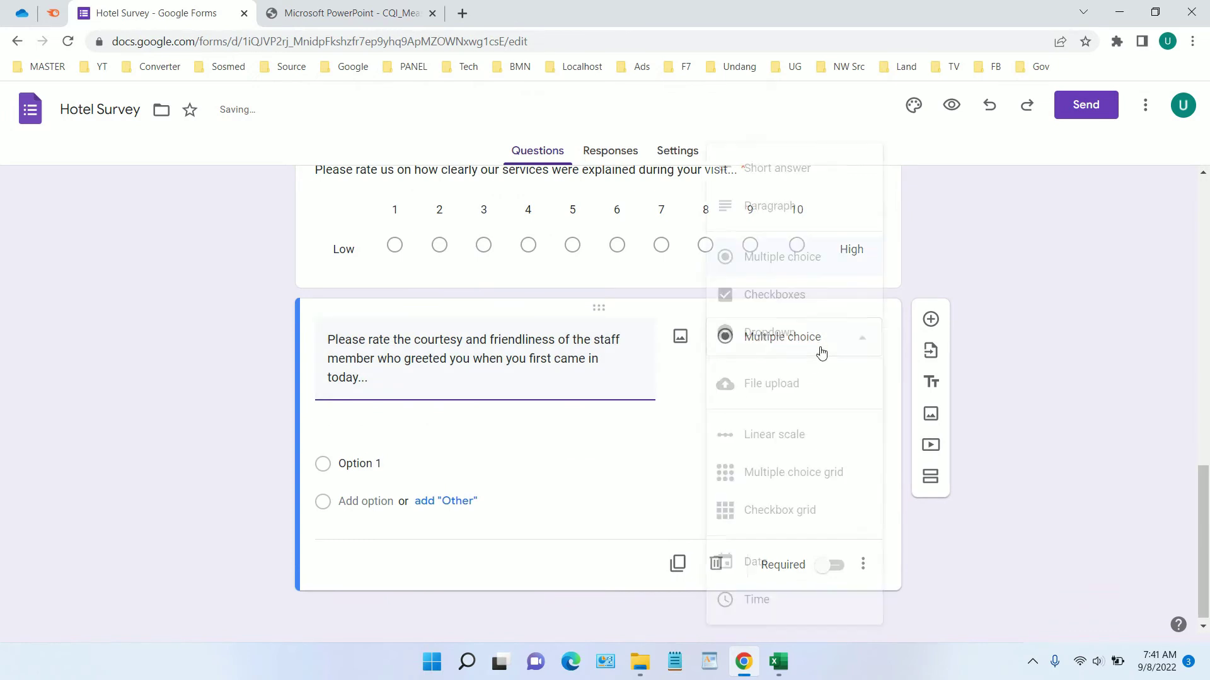
click(806, 441)
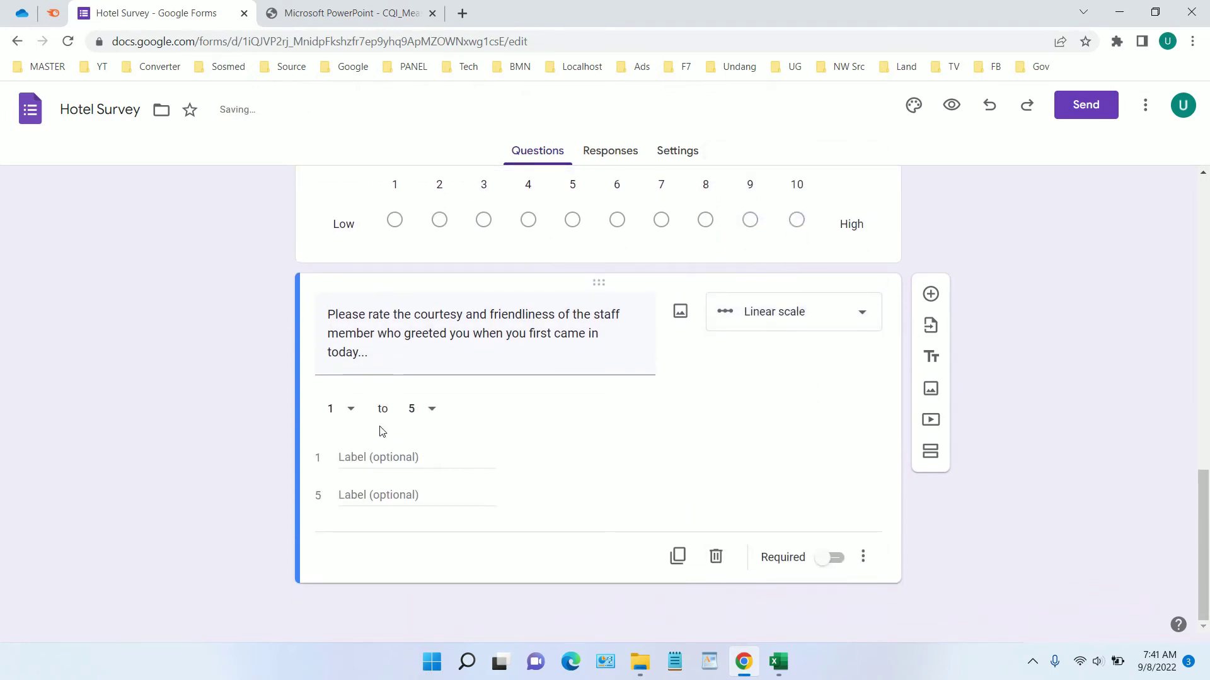
click(417, 411)
click(418, 598)
click(385, 458)
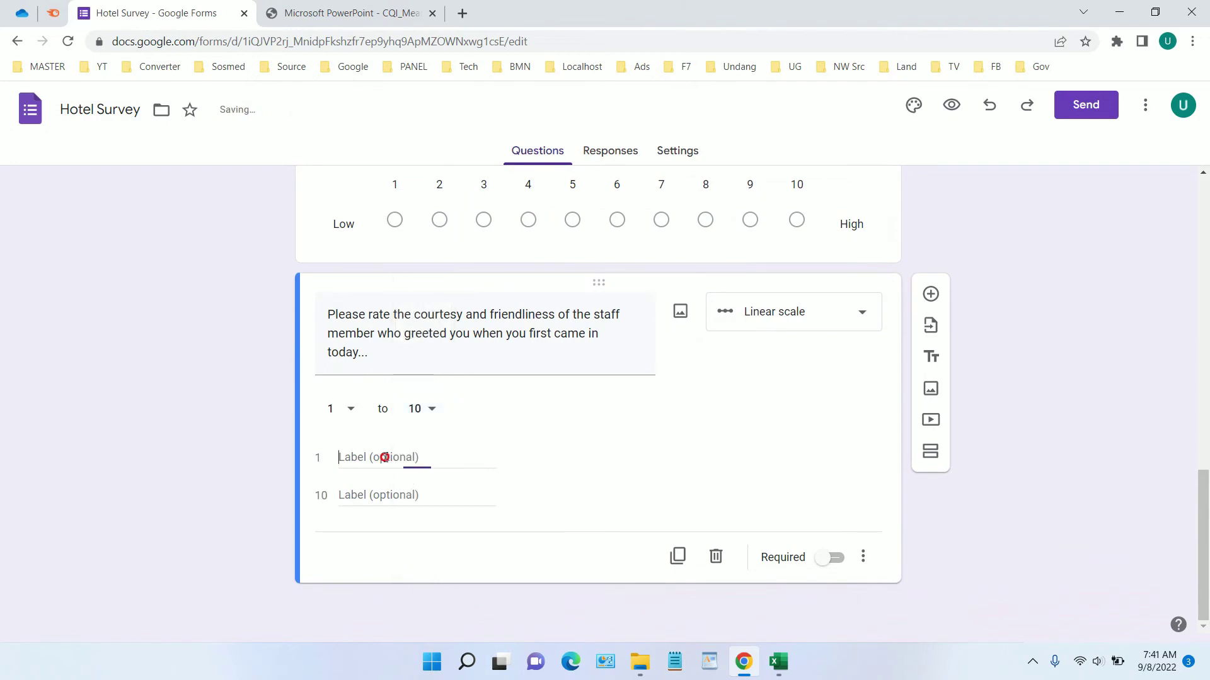
text(Low)
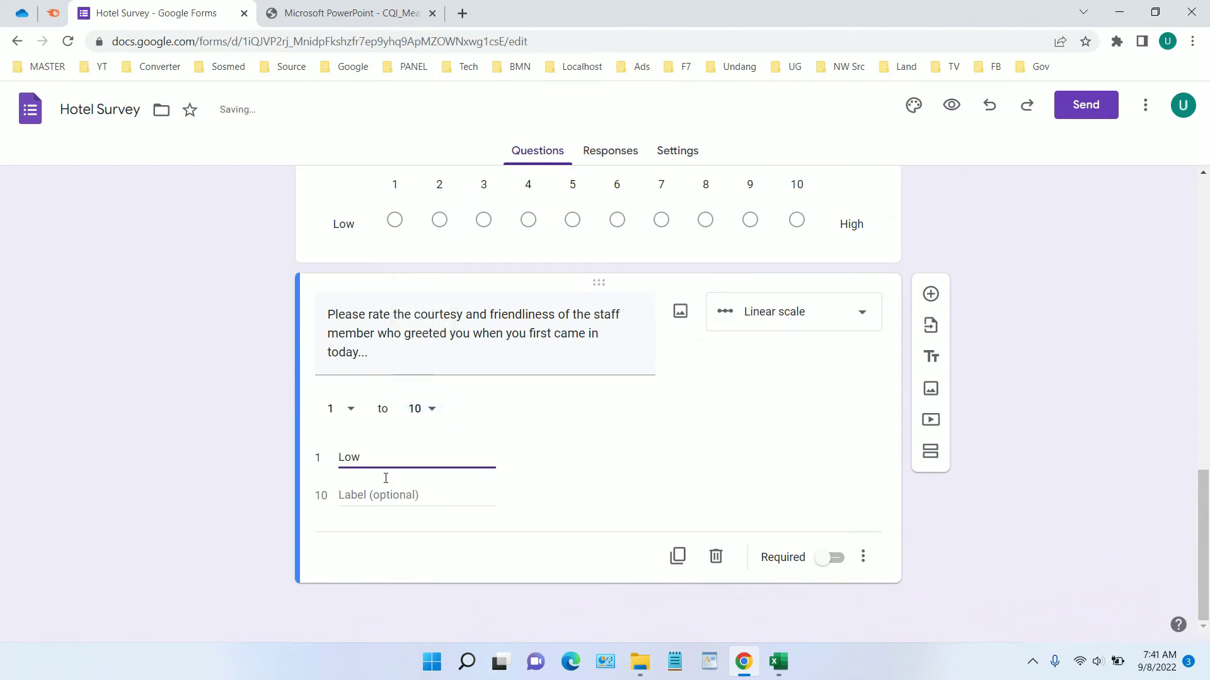
click(389, 495)
text(High)
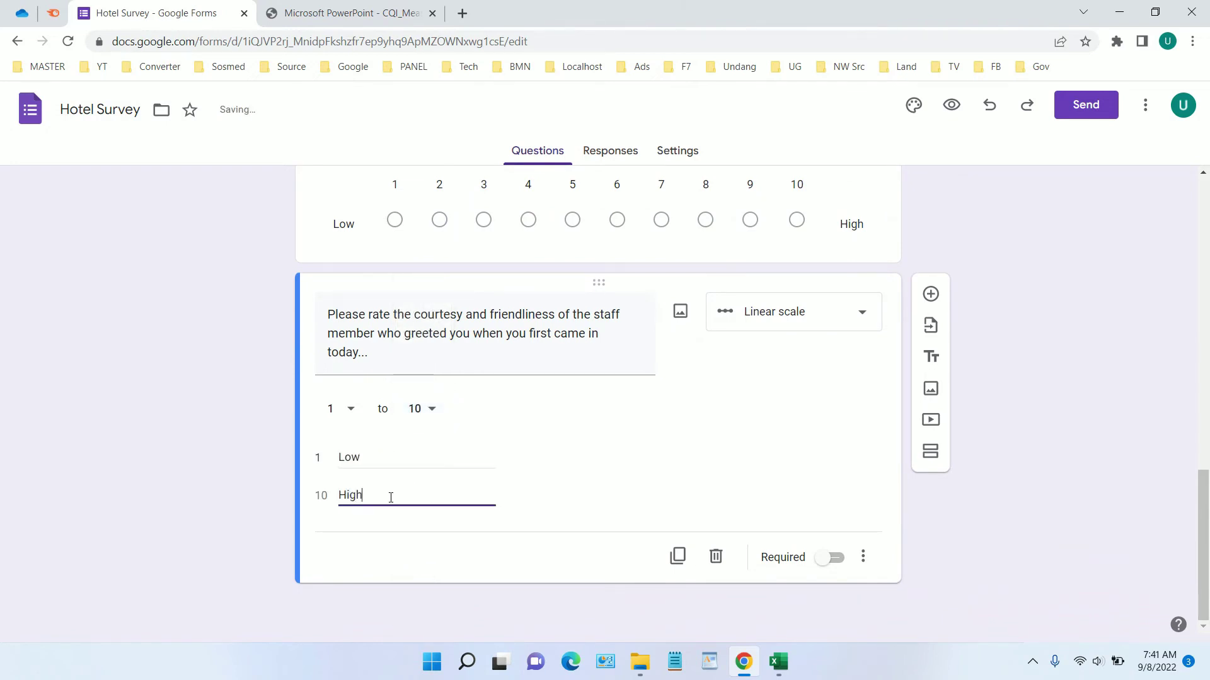
click(830, 557)
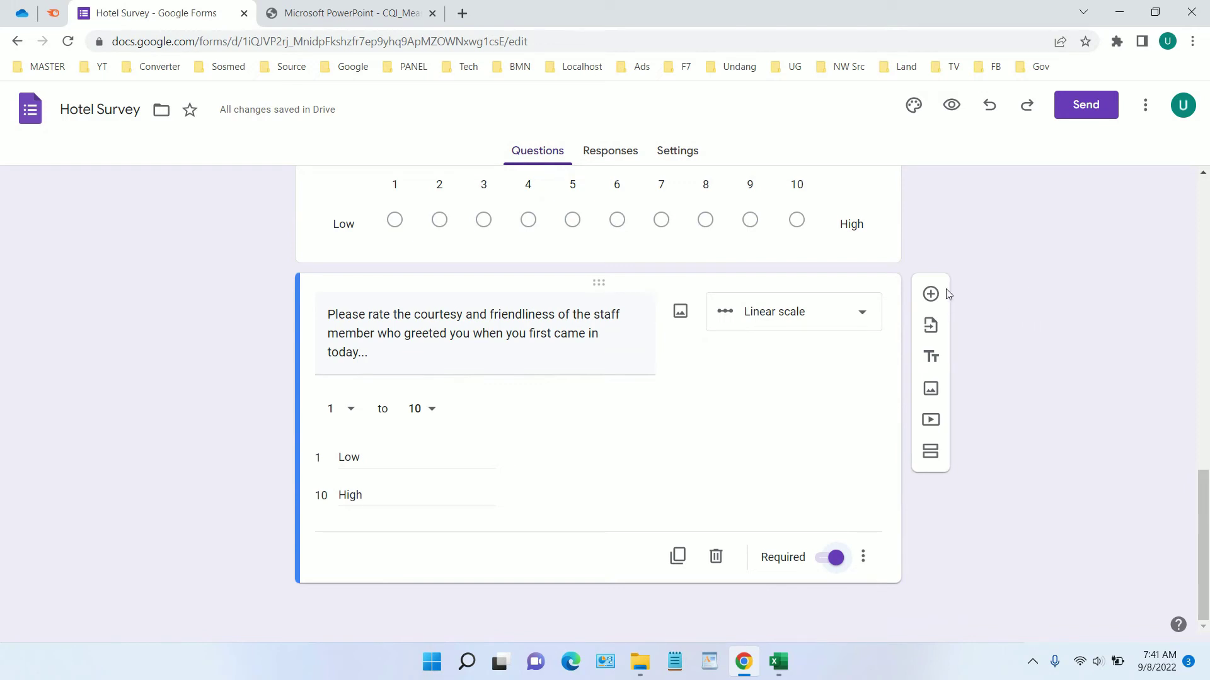
click(930, 294)
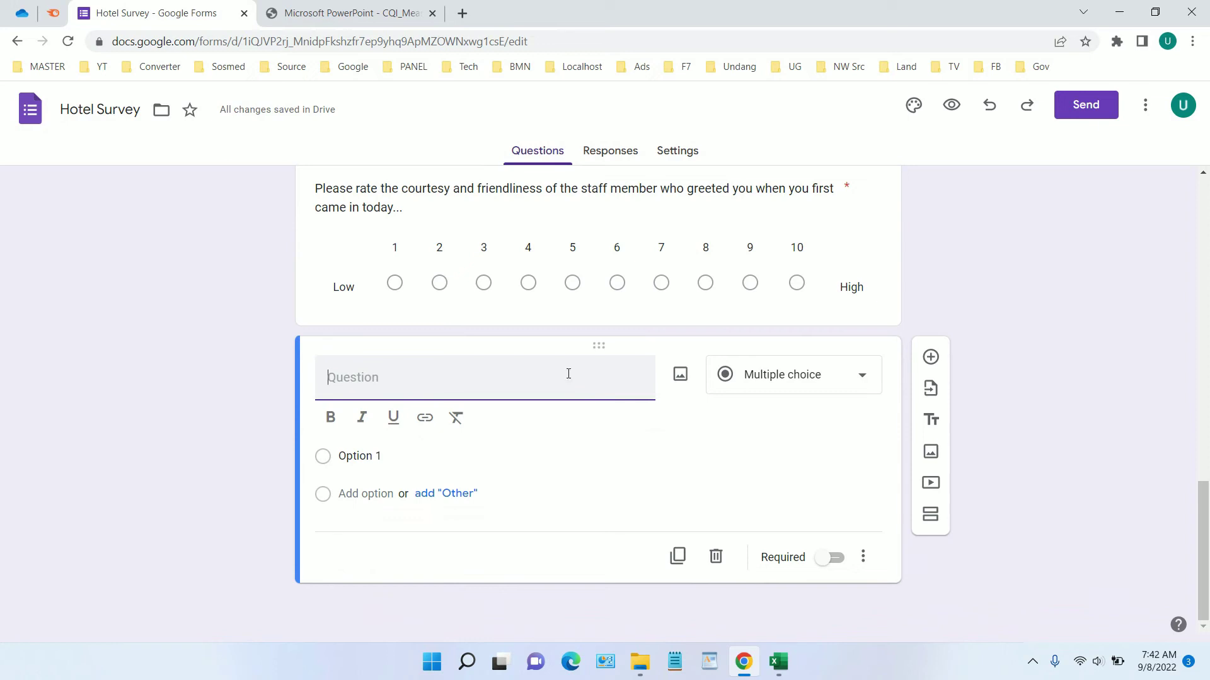
Title the new question 'Any suggestions?', fixing typos, and make it required
text(Any suggestn)
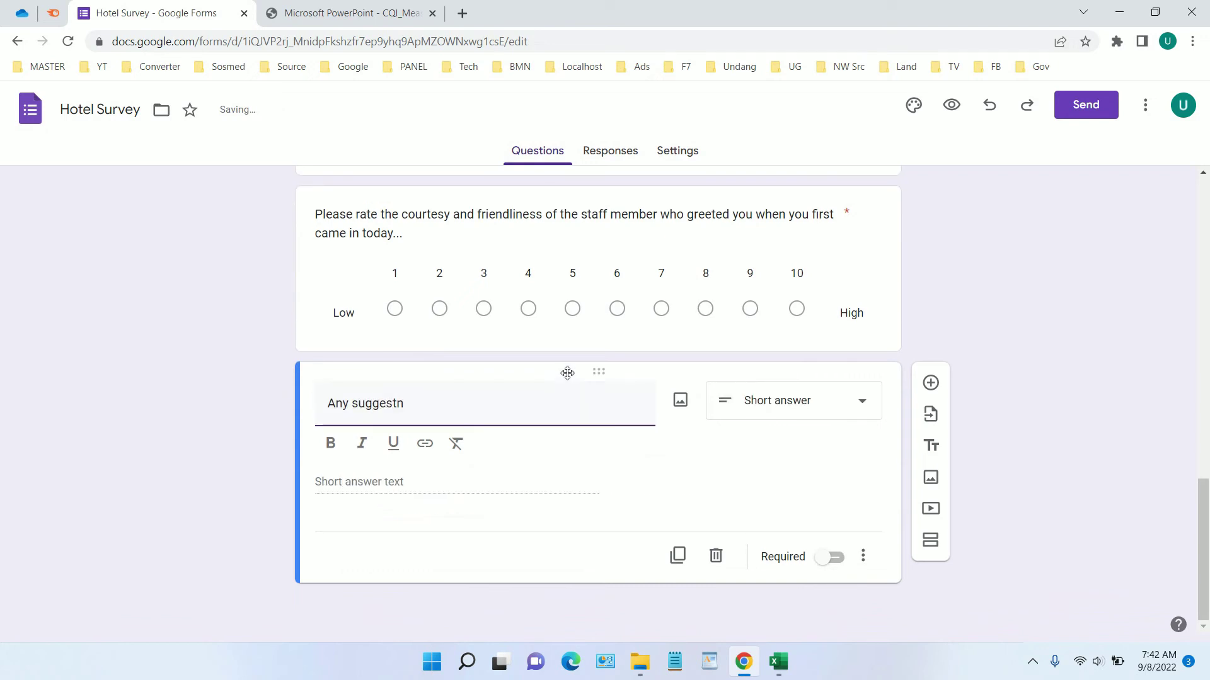
text(ion)
key(BackSpace)
key(BackSpace)
key(BackSpace)
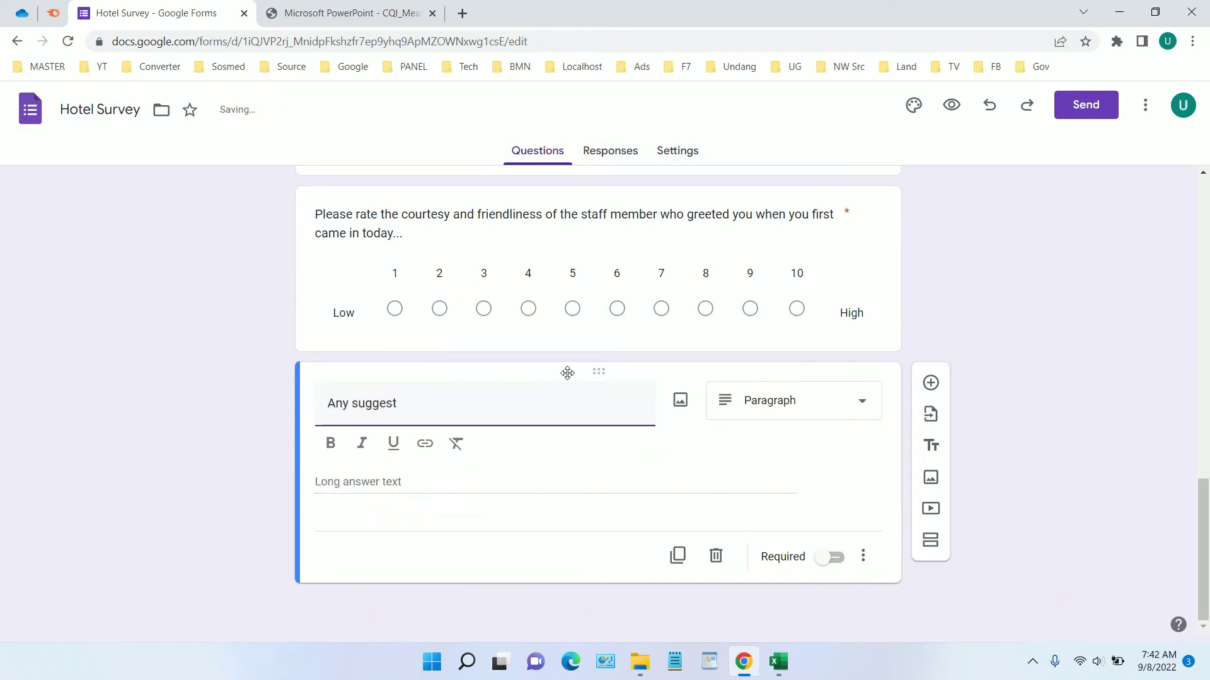
text(ions>)
key(BackSpace)
text(?)
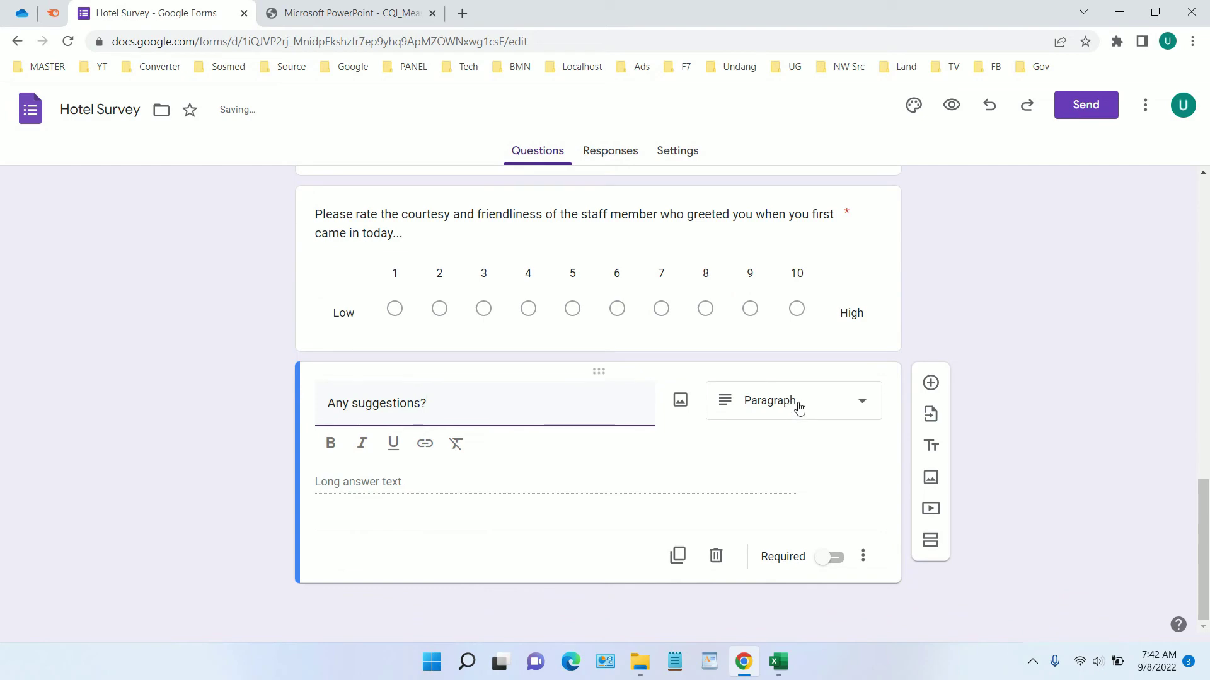
click(828, 557)
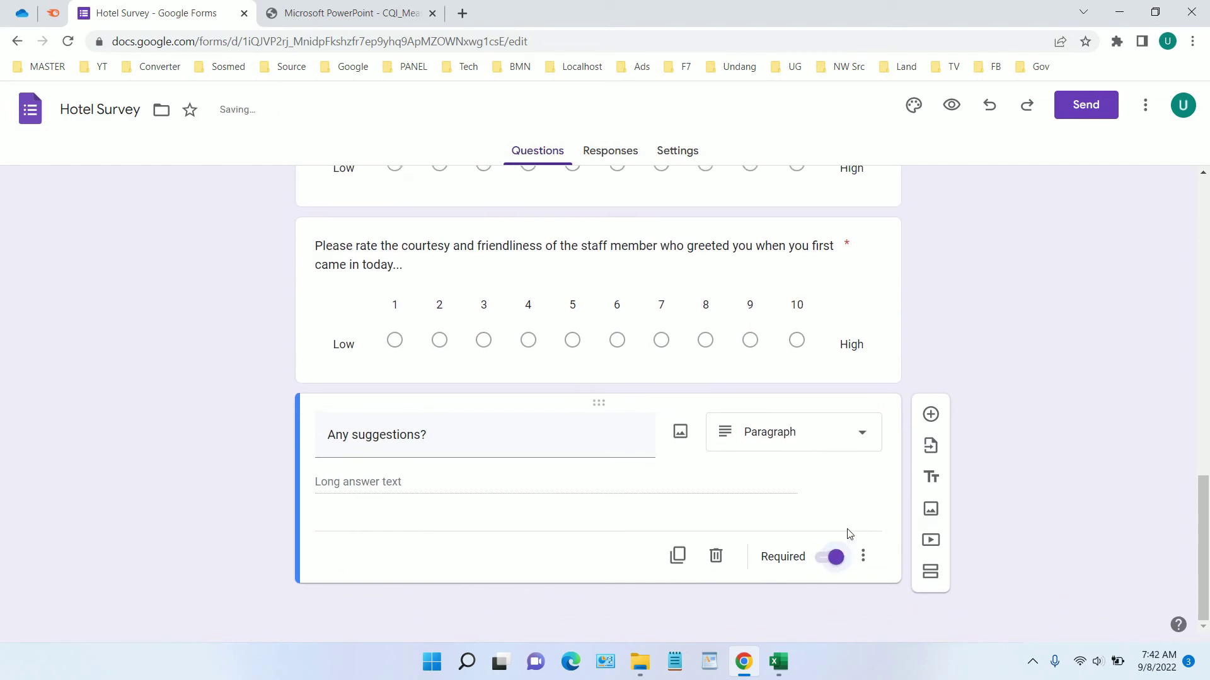
scroll(863, 412, up, 15)
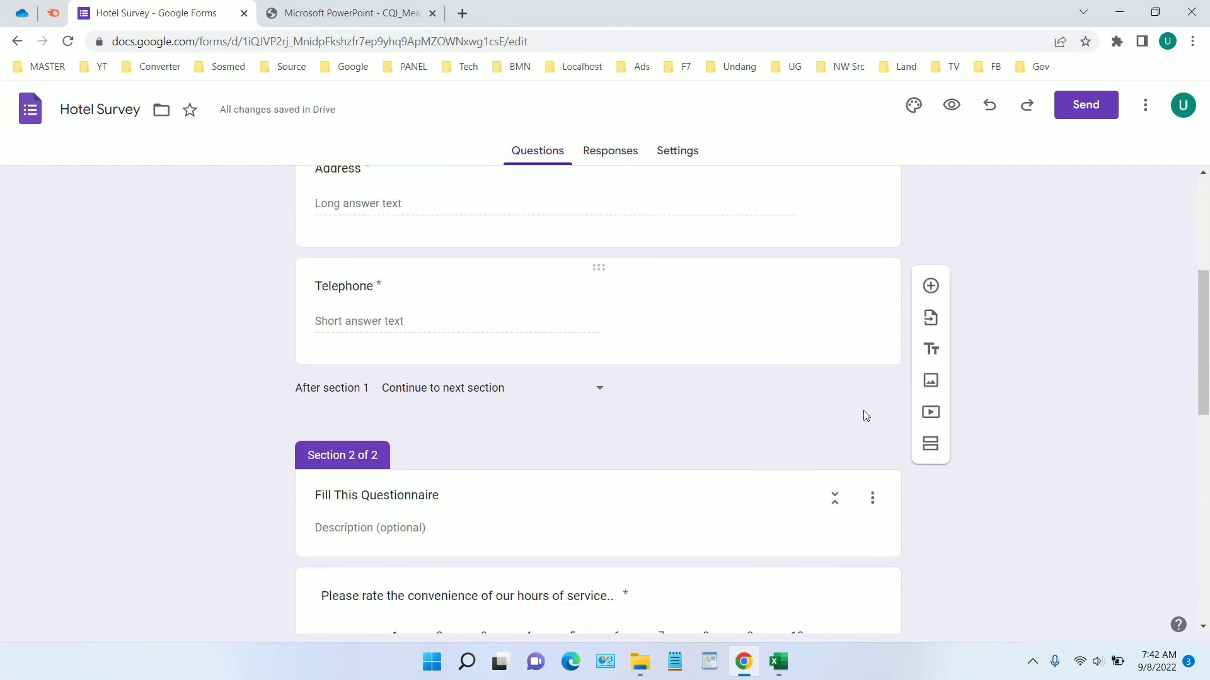
scroll(864, 415, up, 6)
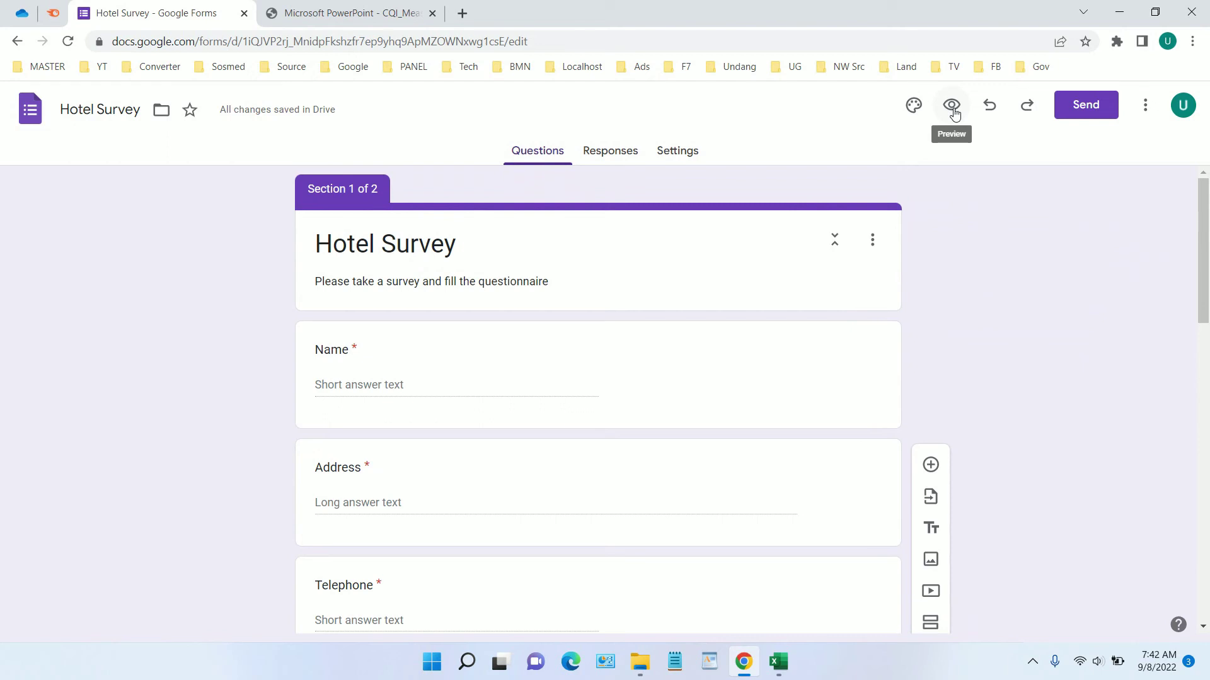
Open the respondent preview of the Hotel Survey
click(954, 111)
scroll(809, 150, down, 2)
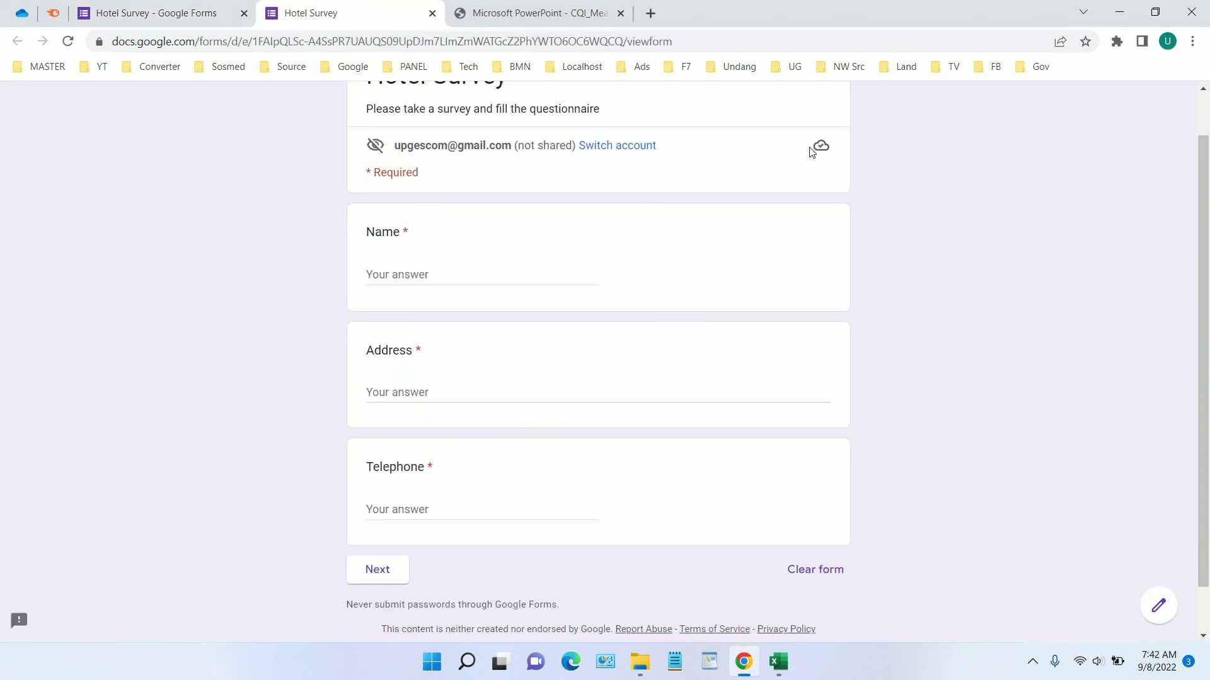
scroll(750, 195, up, 2)
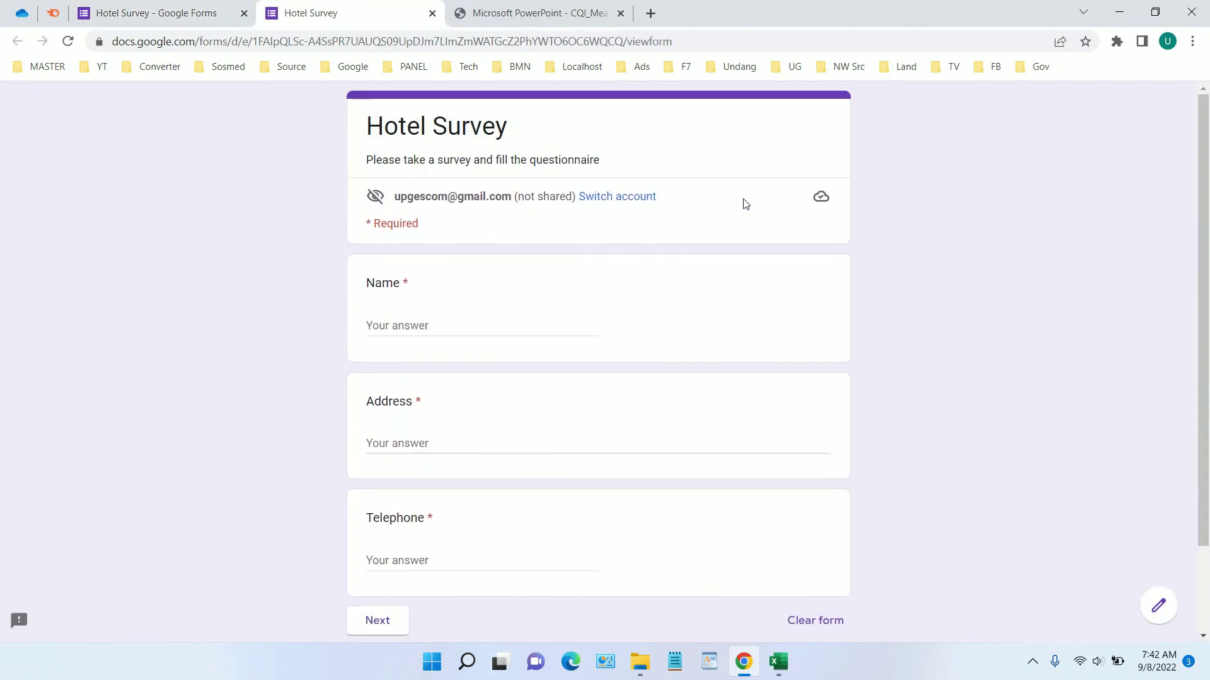
Fill in the respondent's name, address and telephone number in the preview
click(493, 328)
text(John)
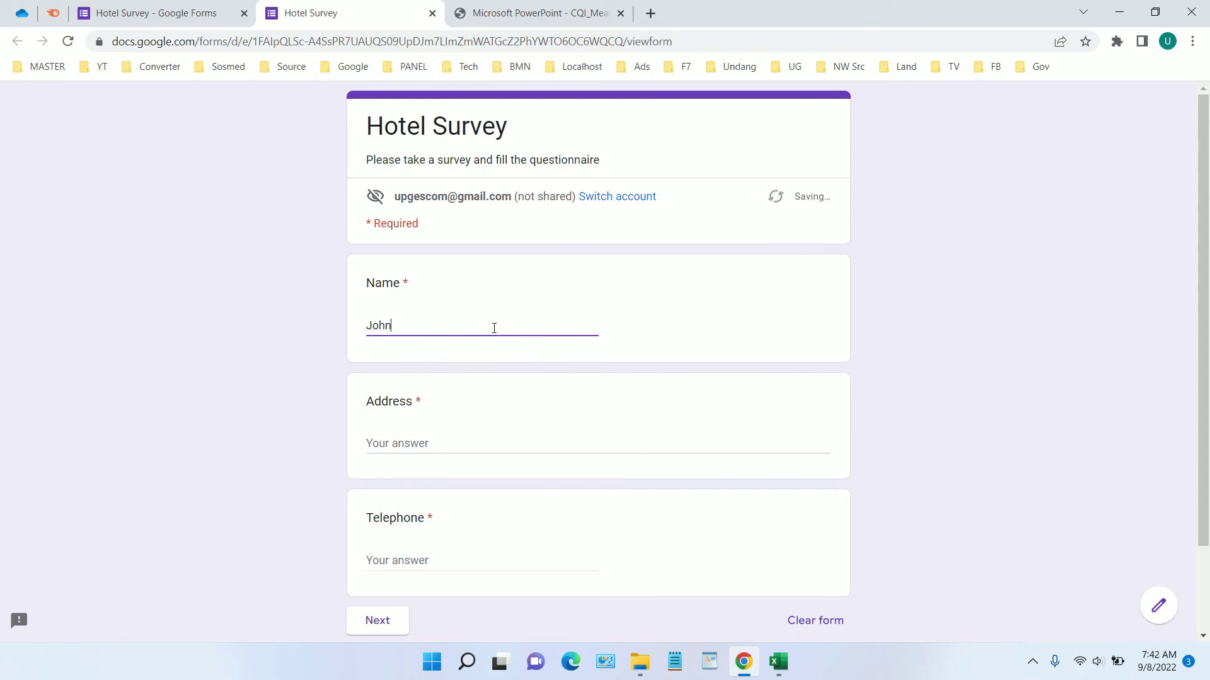
key(Tab)
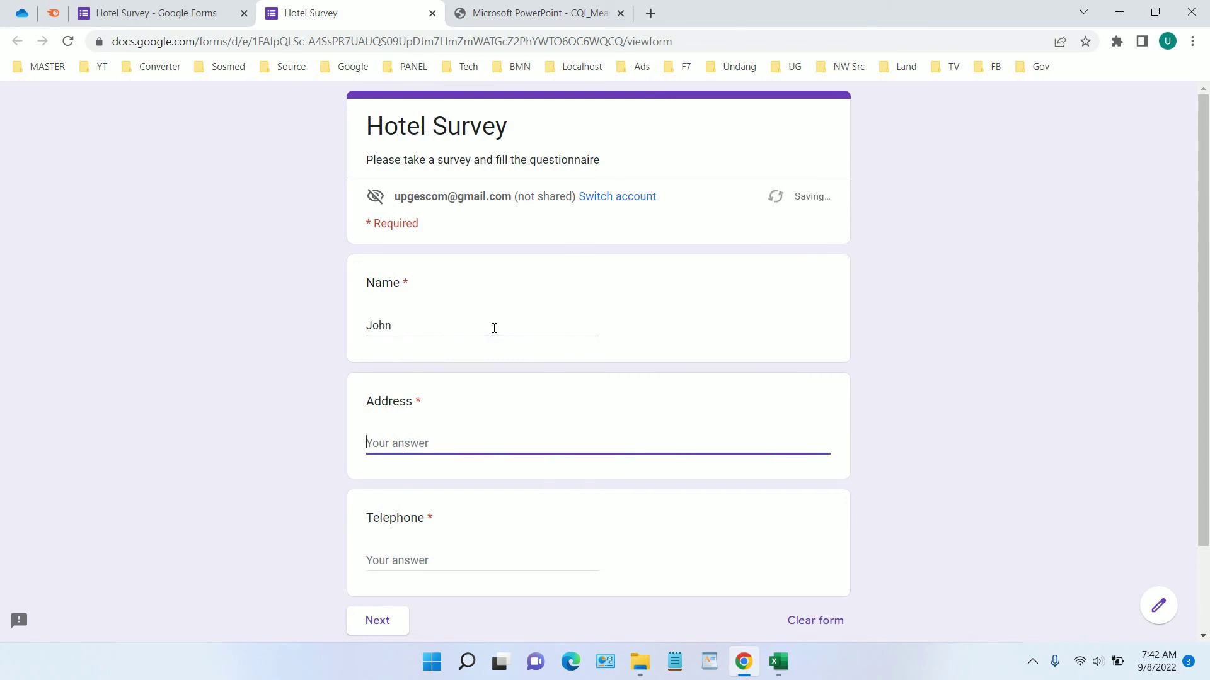
text(New York)
key(Tab)
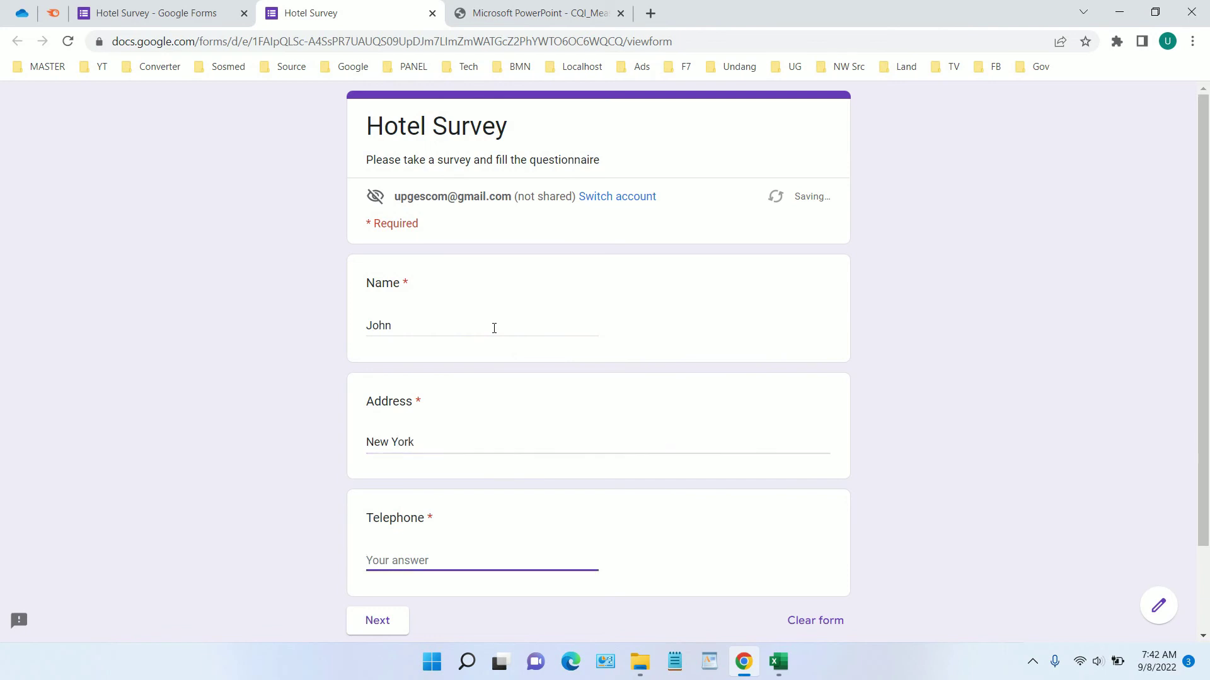
text(0)
key(BackSpace)
scroll(557, 497, down, 1)
Go to the rating section and rate hours of service 8, clarity 5, and staff courtesy 8
click(393, 540)
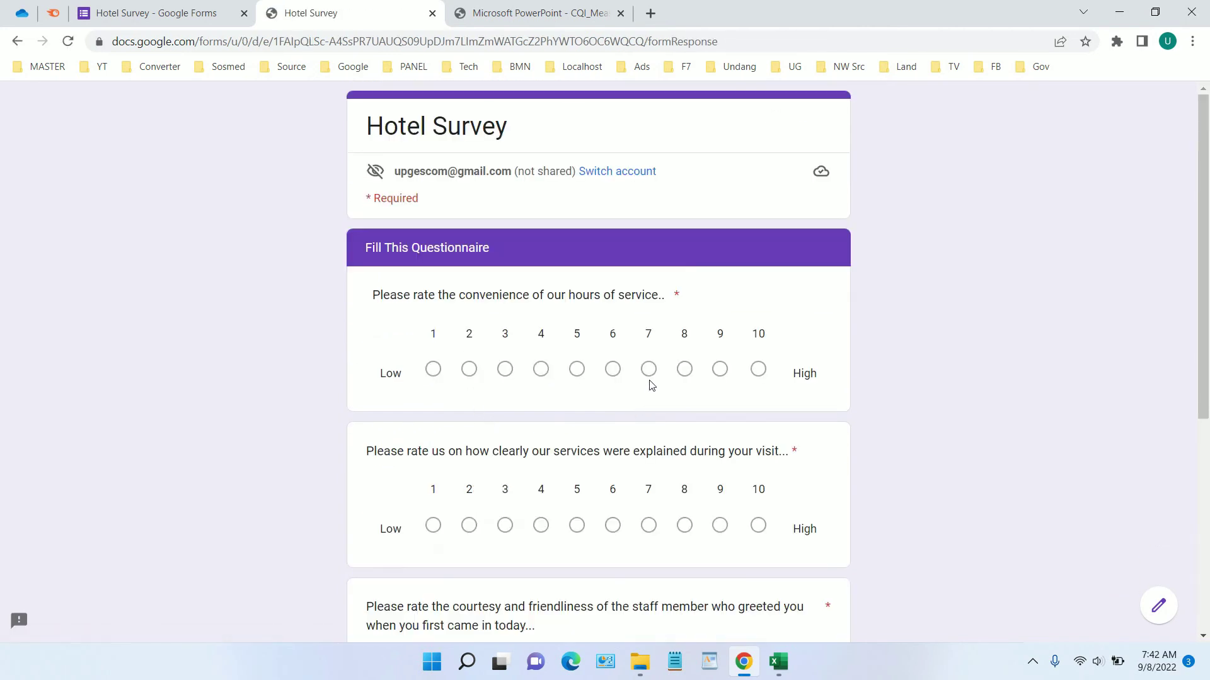
mouse_move(1204, 189)
mouse_down()
mouse_move(1204, 255)
mouse_move(1206, 192)
mouse_up()
scroll(1207, 192, down, 2)
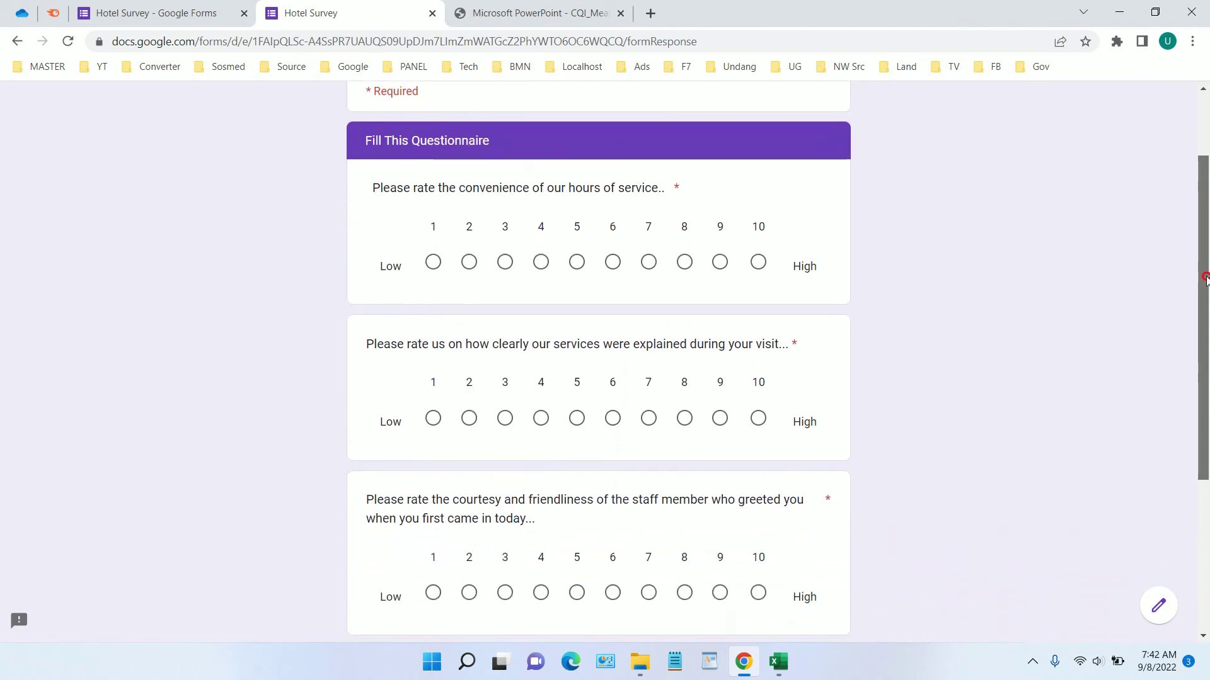
click(685, 262)
scroll(894, 289, down, 3)
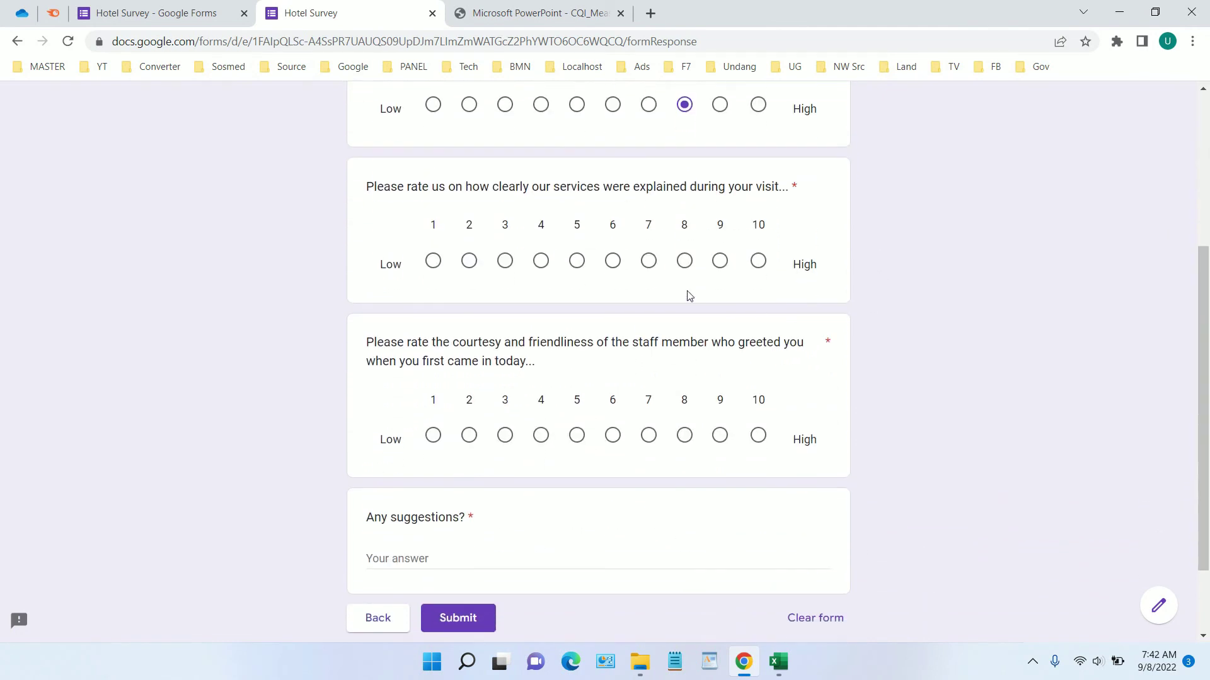
click(577, 261)
click(684, 435)
Type placeholder text into the suggestions answer and return to the form editor
click(525, 551)
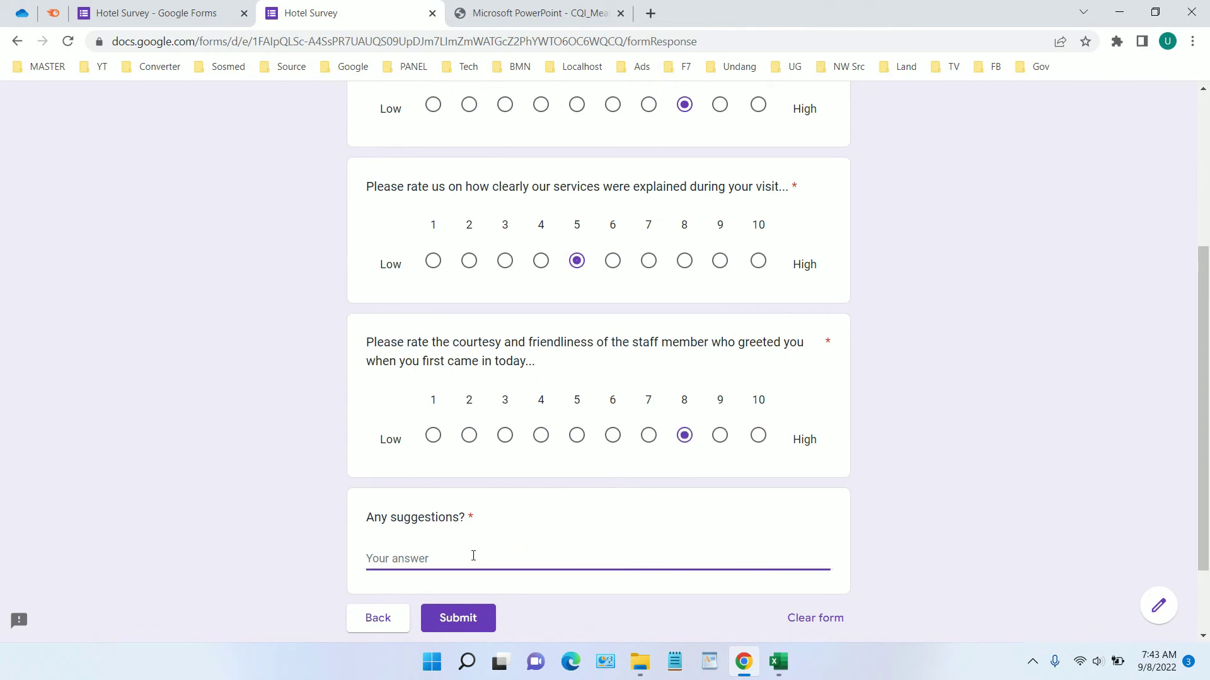
text(Huuhuhu kjk k; ljhdsjcdsd)
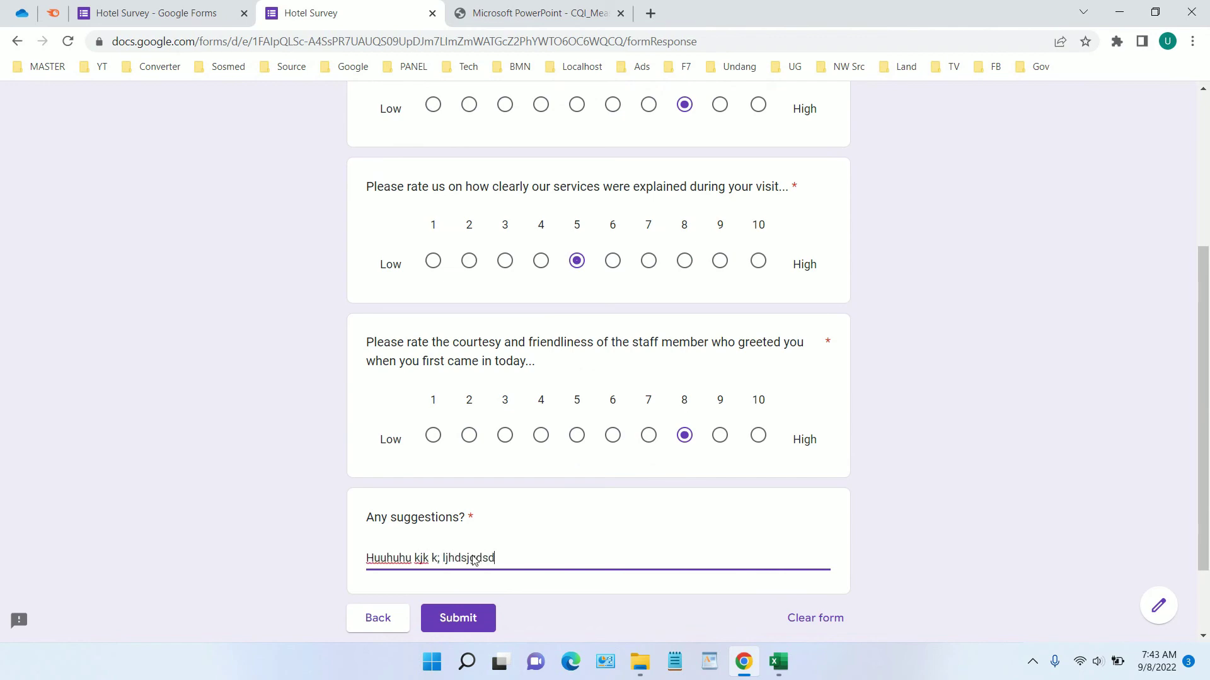
scroll(474, 560, up, 4)
scroll(448, 550, down, 6)
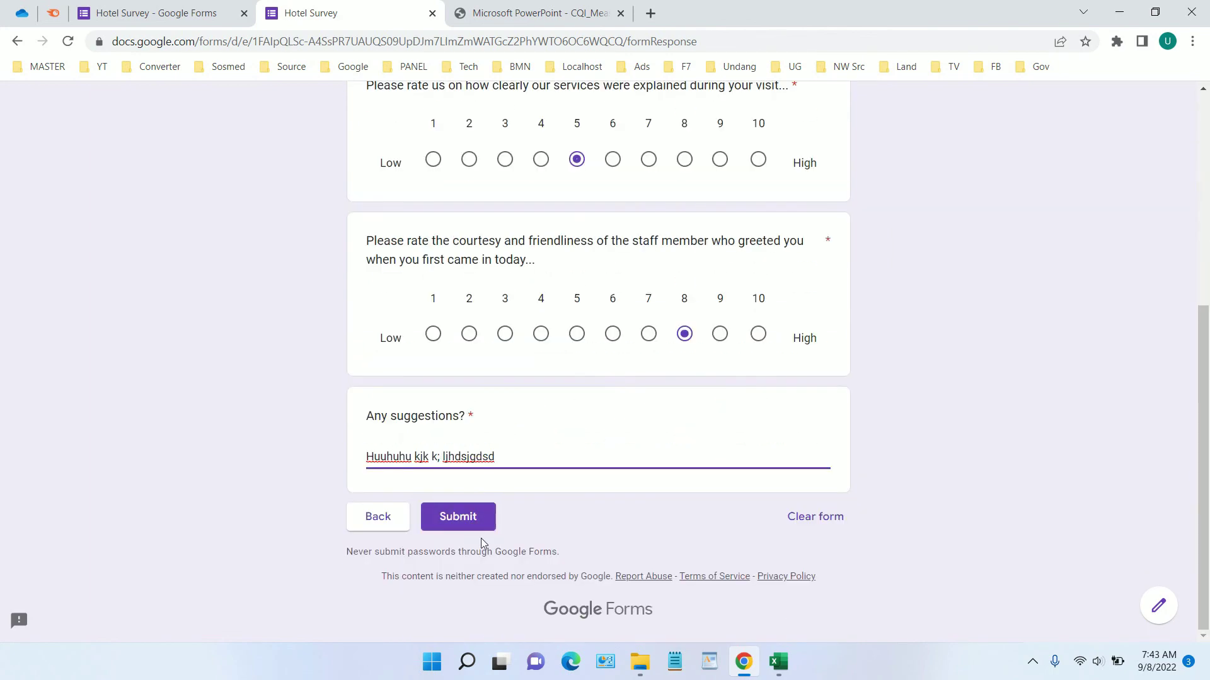
click(170, 13)
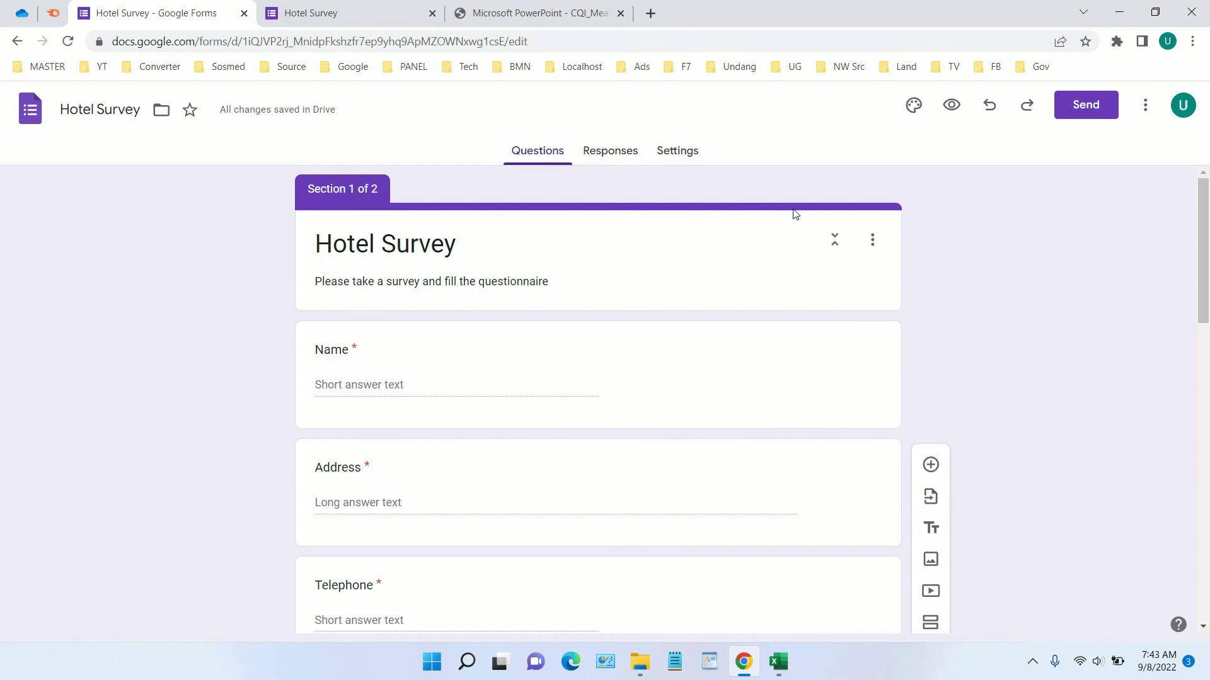
Get the form's share link with Shorten URL on and copy the short link
click(1090, 118)
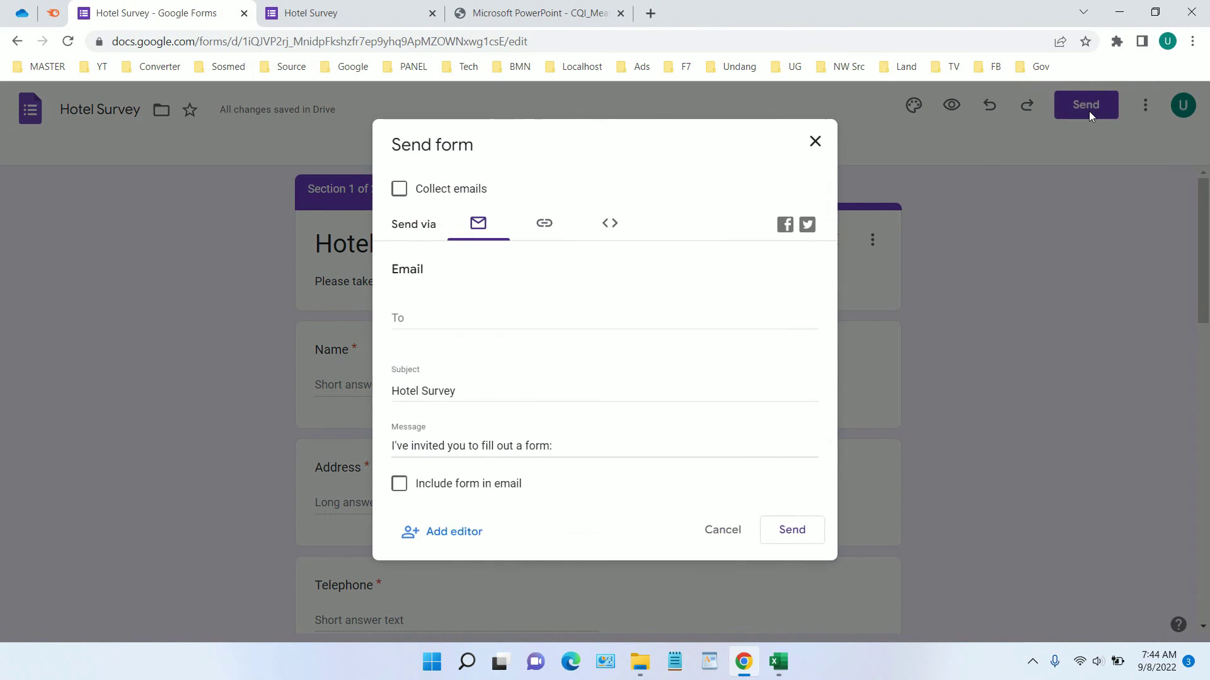
click(541, 239)
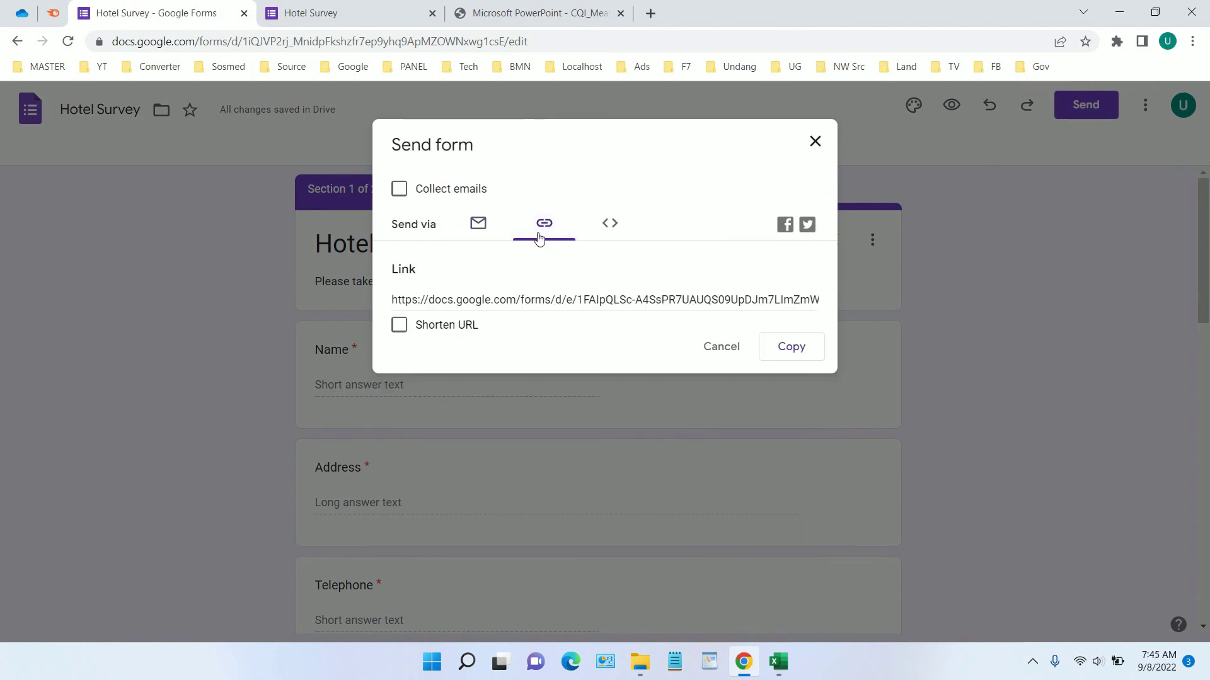
click(402, 330)
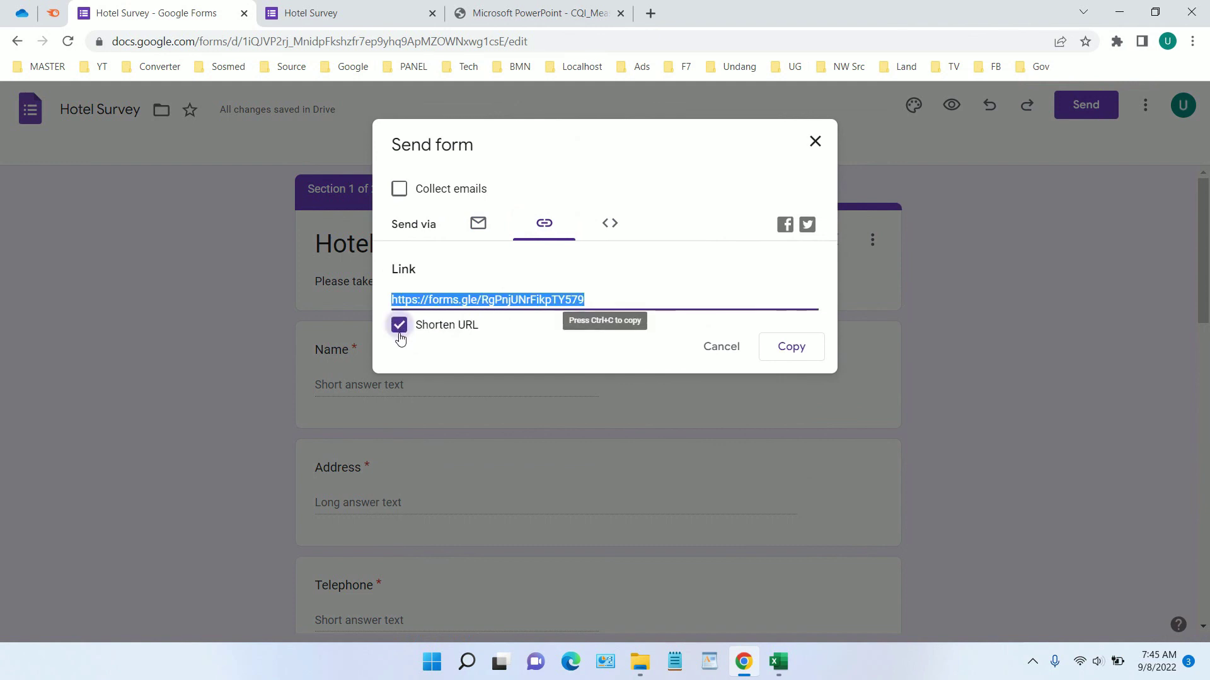
click(416, 327)
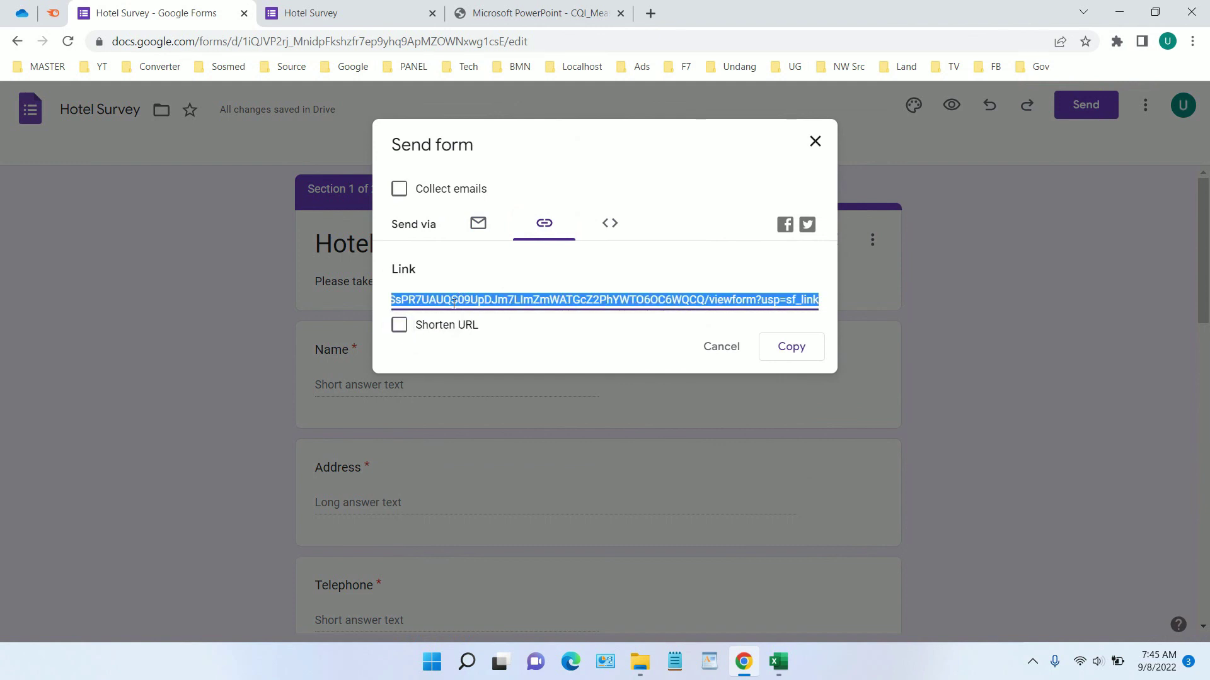
click(409, 330)
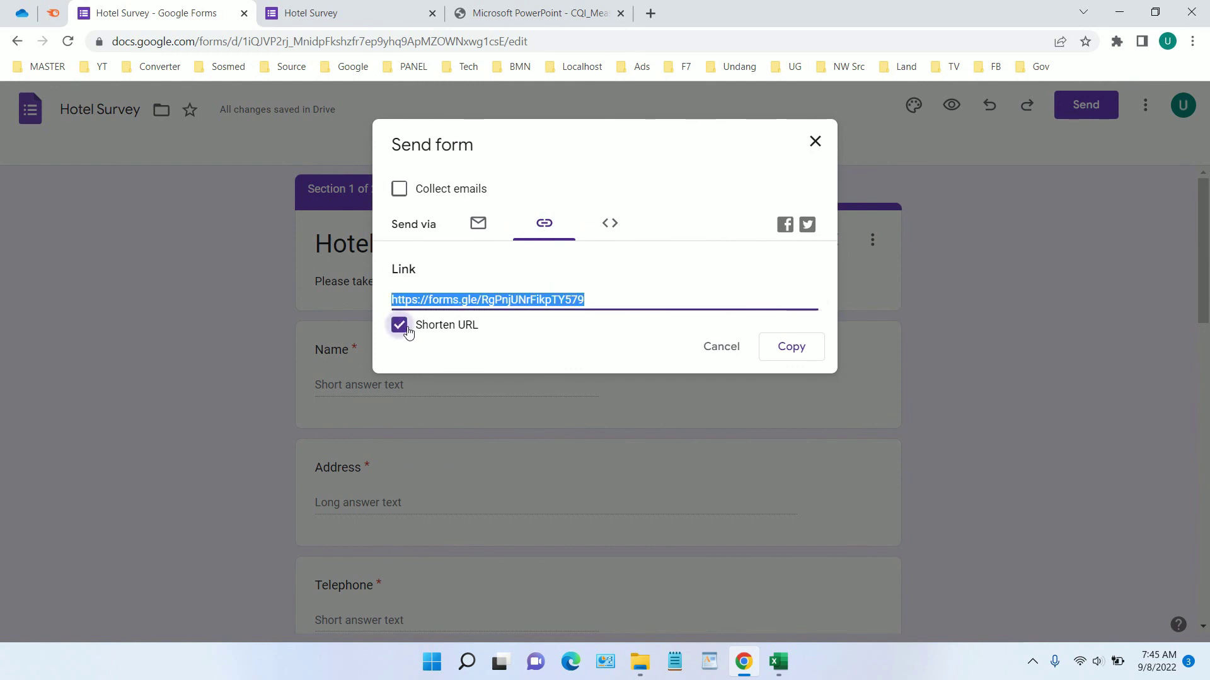
right_click(481, 304)
click(514, 323)
Glance at the Email and Embed sending options, then return to the Link view
click(479, 230)
click(602, 227)
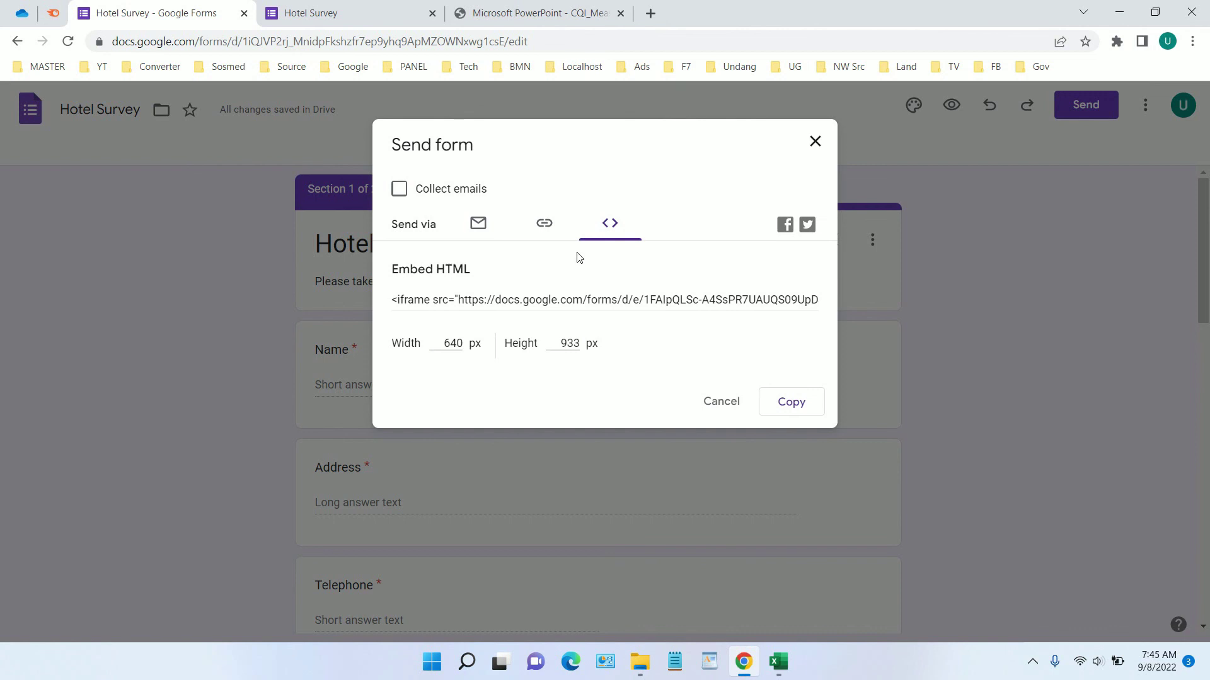
click(541, 228)
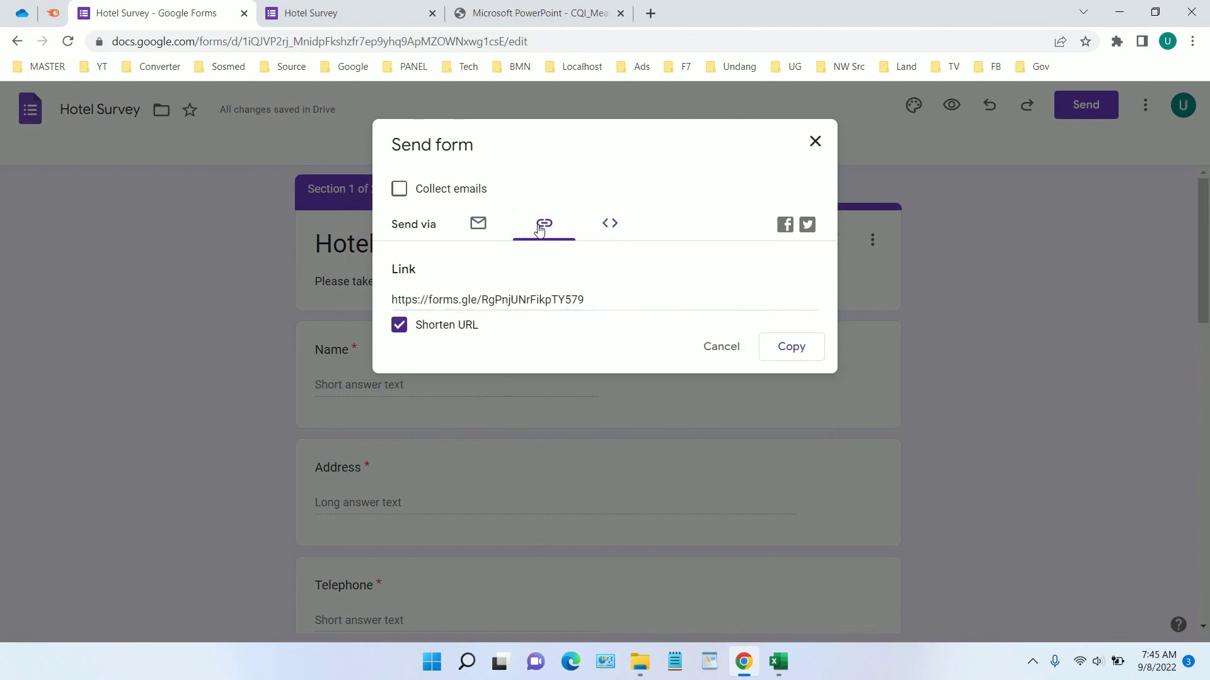